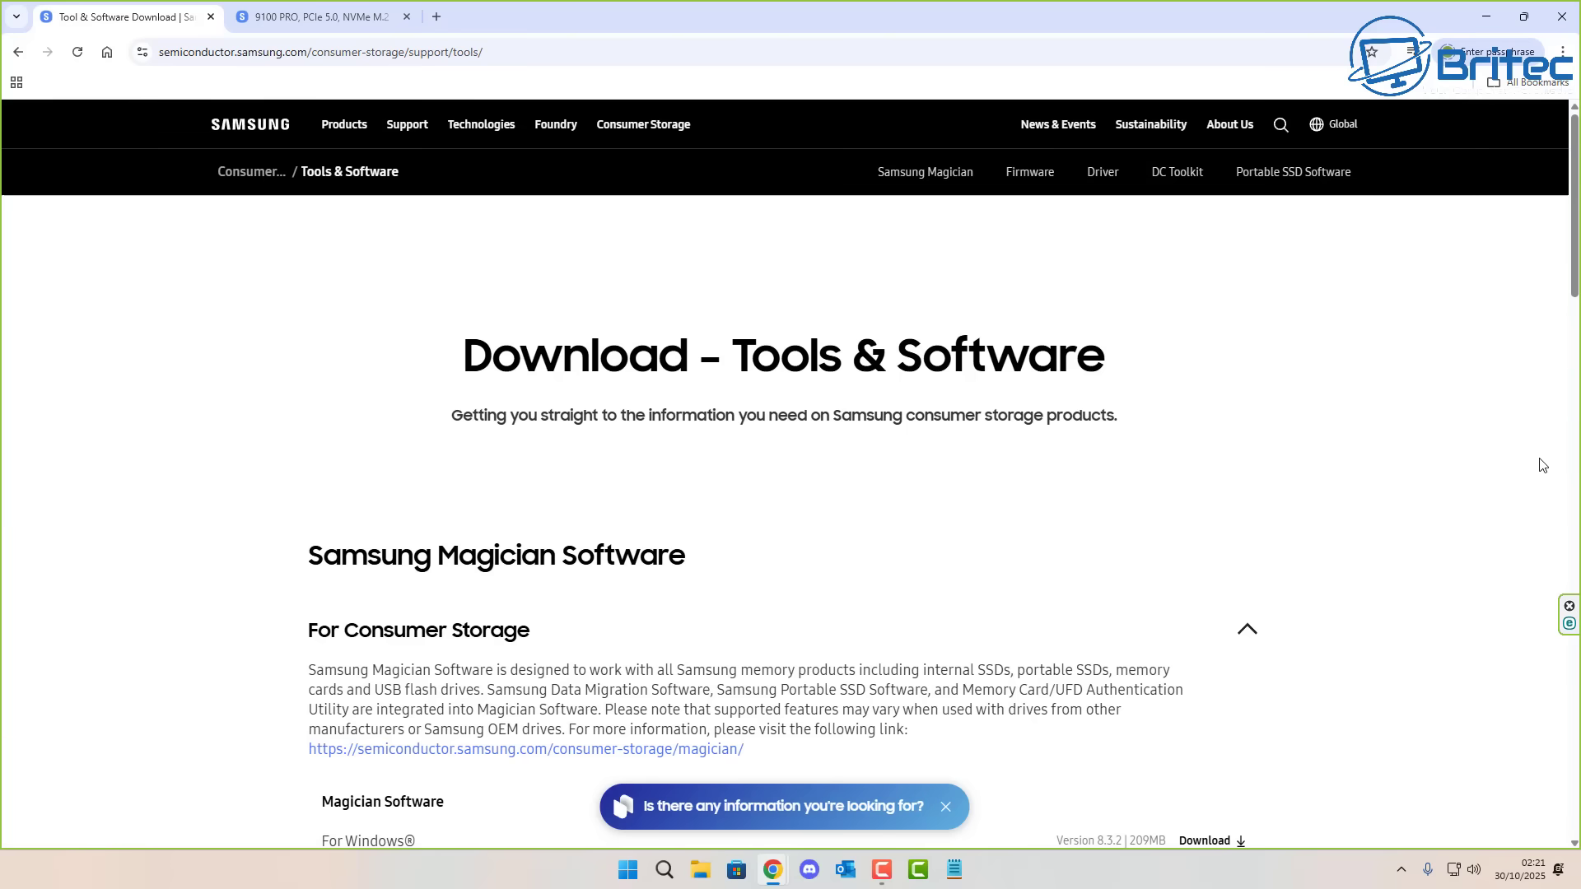
Download Magician Software 8.3.2 for Windows from the Samsung Semiconductor website.
{"action": "scroll", "coordinate": [1538, 462], "scroll_direction": "down", "scroll_amount": 2}
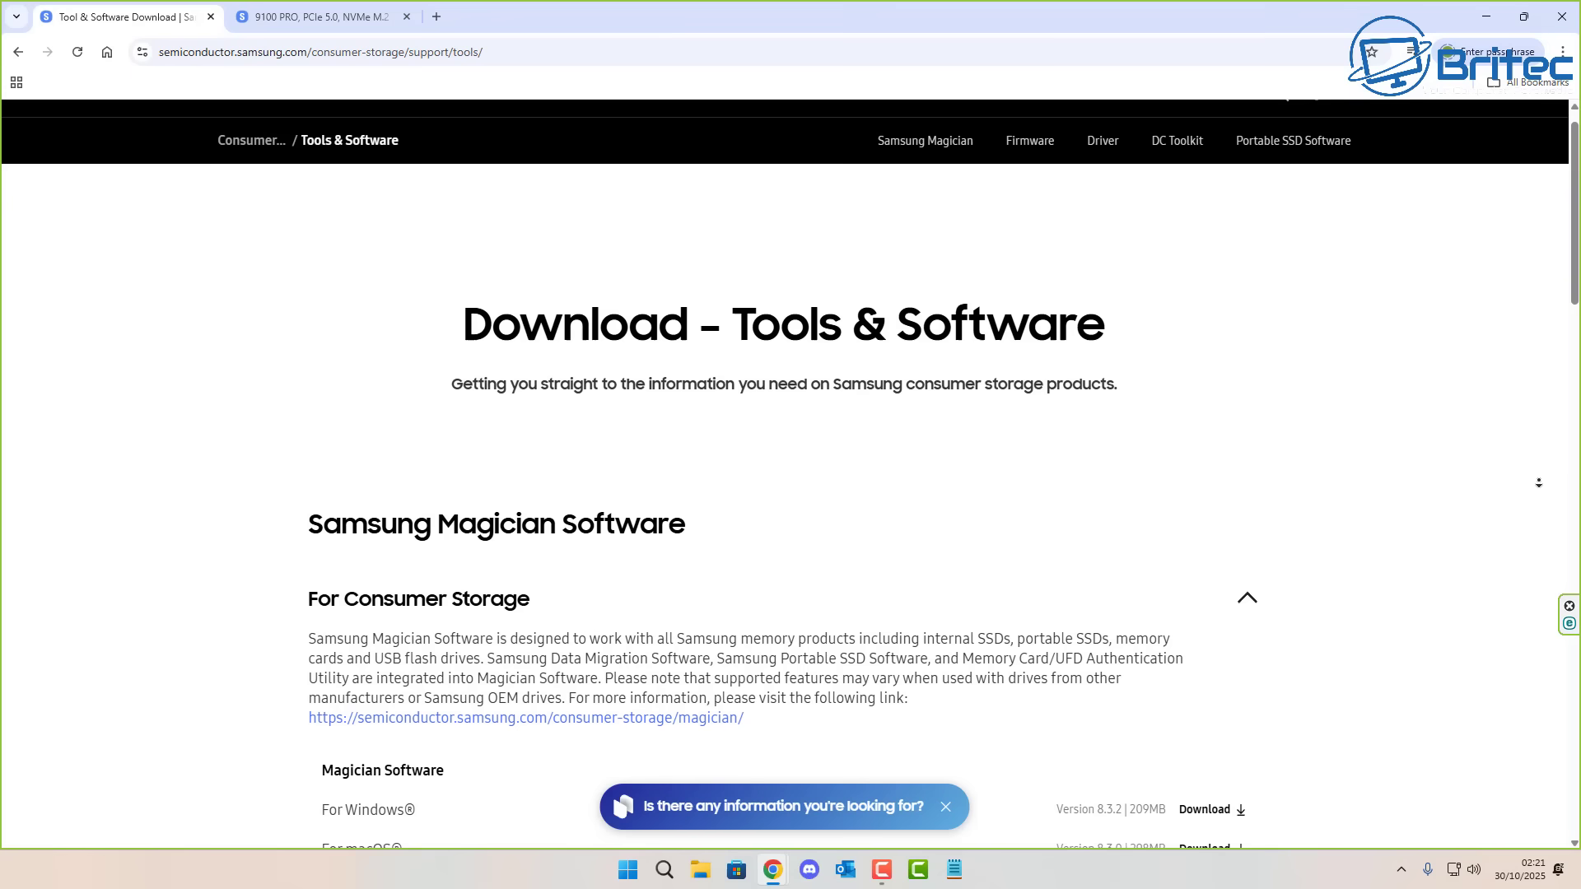
{"action": "scroll", "coordinate": [1539, 483], "scroll_direction": "down", "scroll_amount": 2}
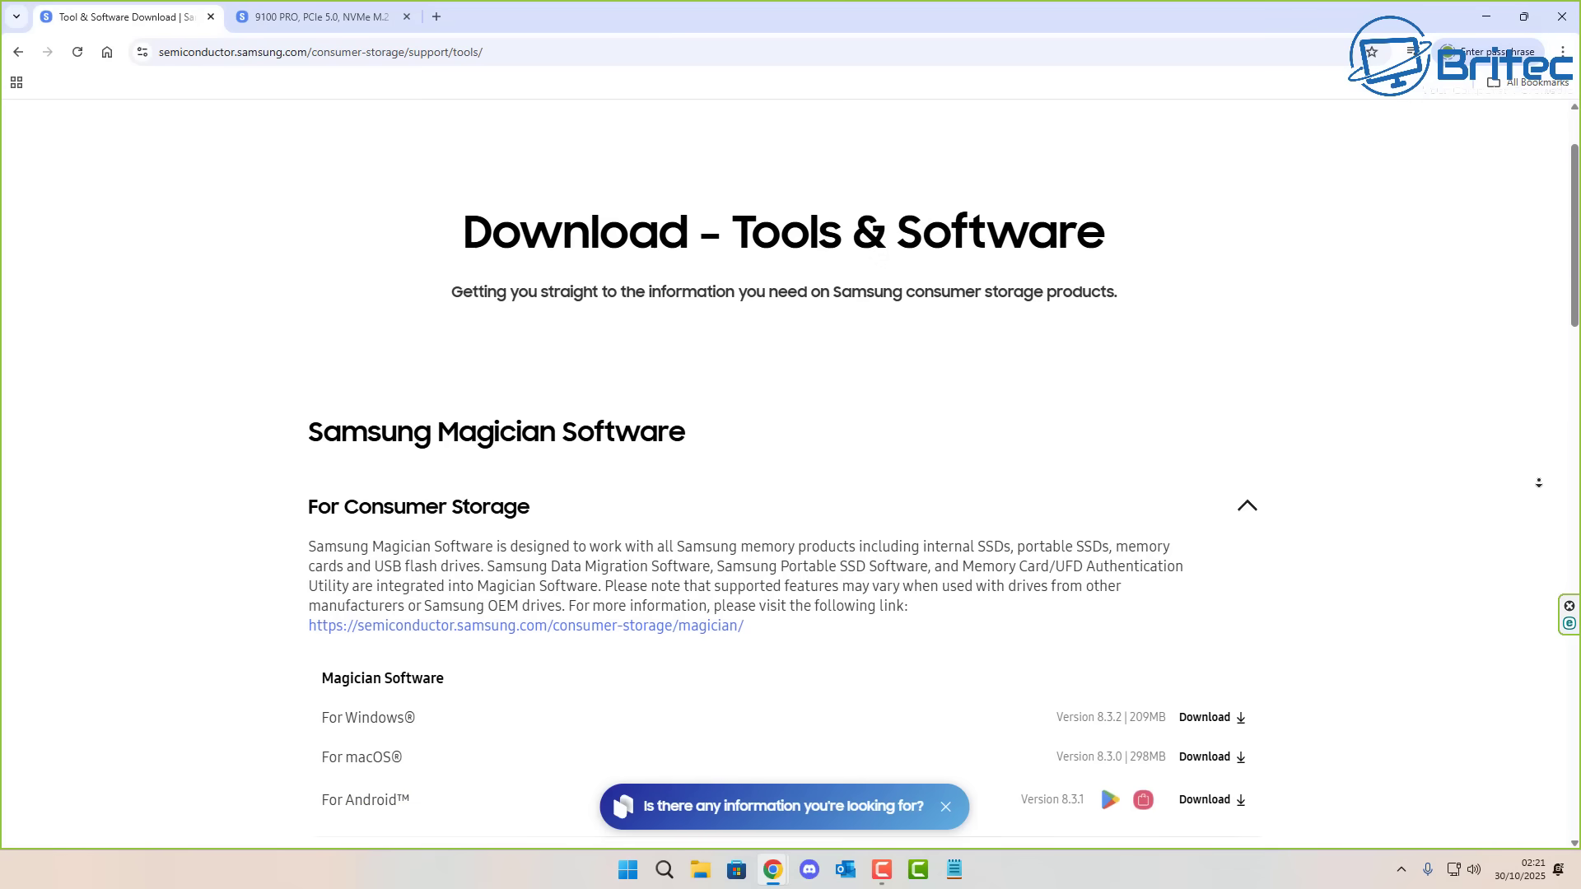
{"action": "scroll", "coordinate": [1538, 483], "scroll_direction": "down", "scroll_amount": 2}
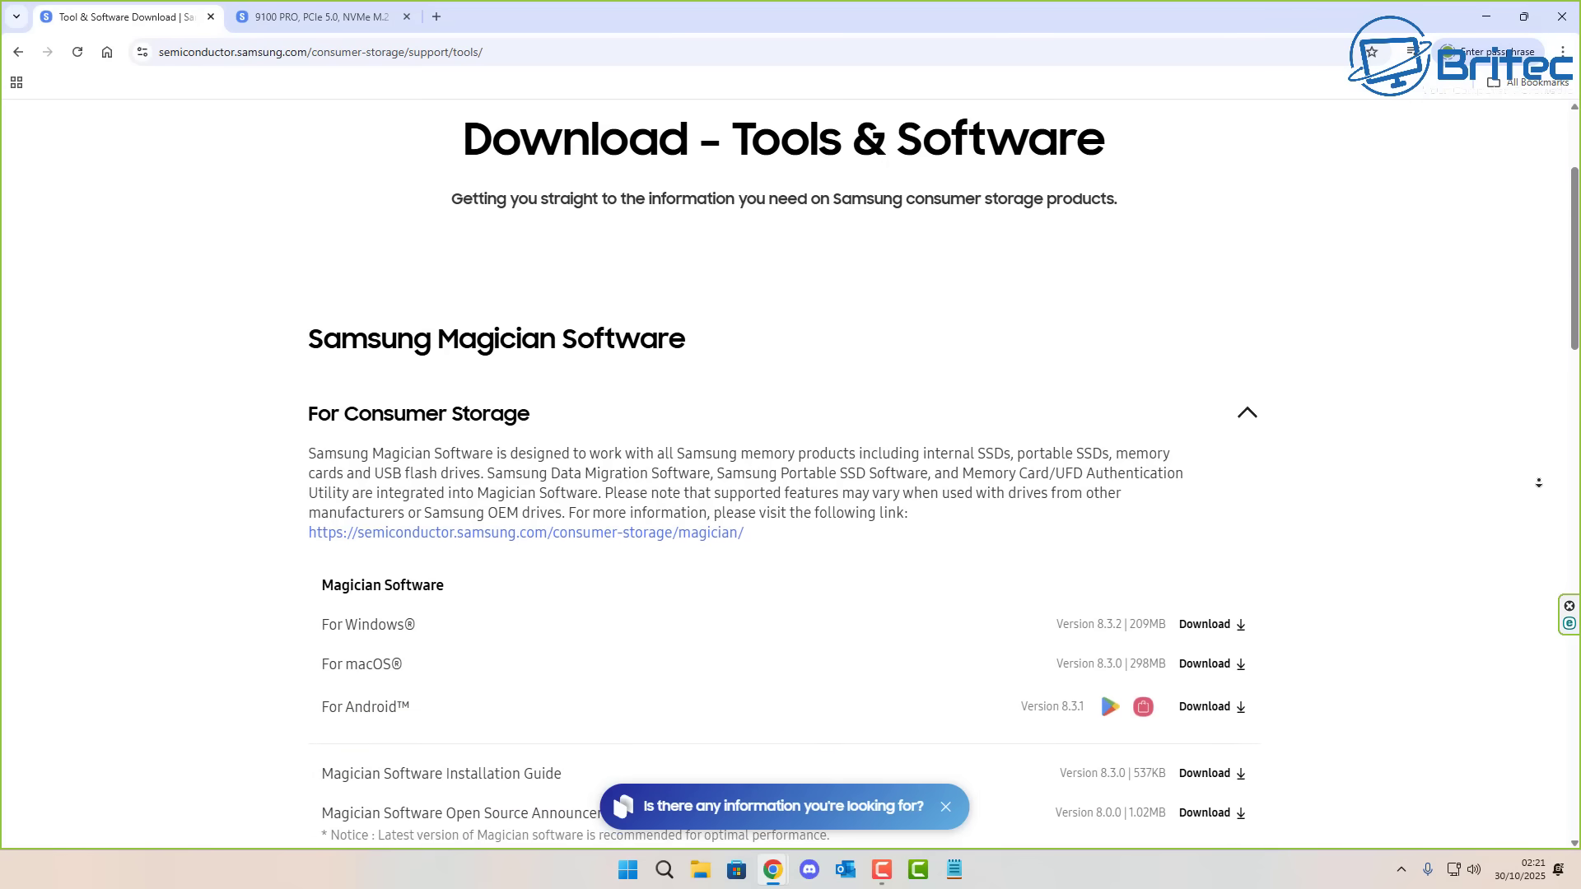
{"action": "left_click", "coordinate": [1535, 494]}
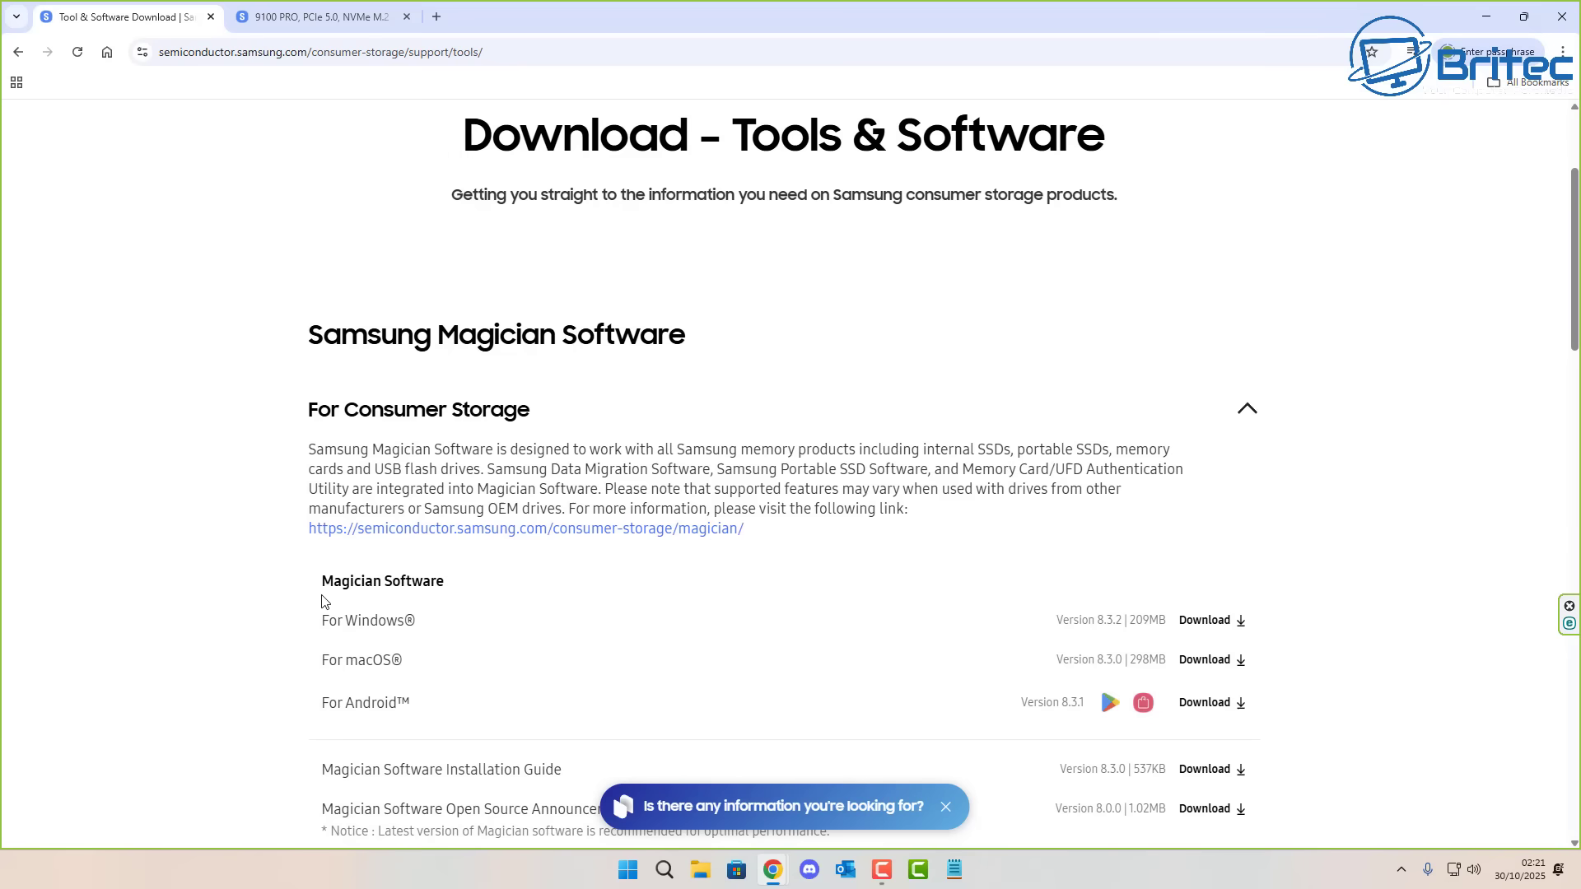
{"action": "left_click", "coordinate": [1211, 625]}
Keep English as the setup language, confirm GDPR residence and pass the welcome page.
{"action": "left_click", "coordinate": [1487, 18]}
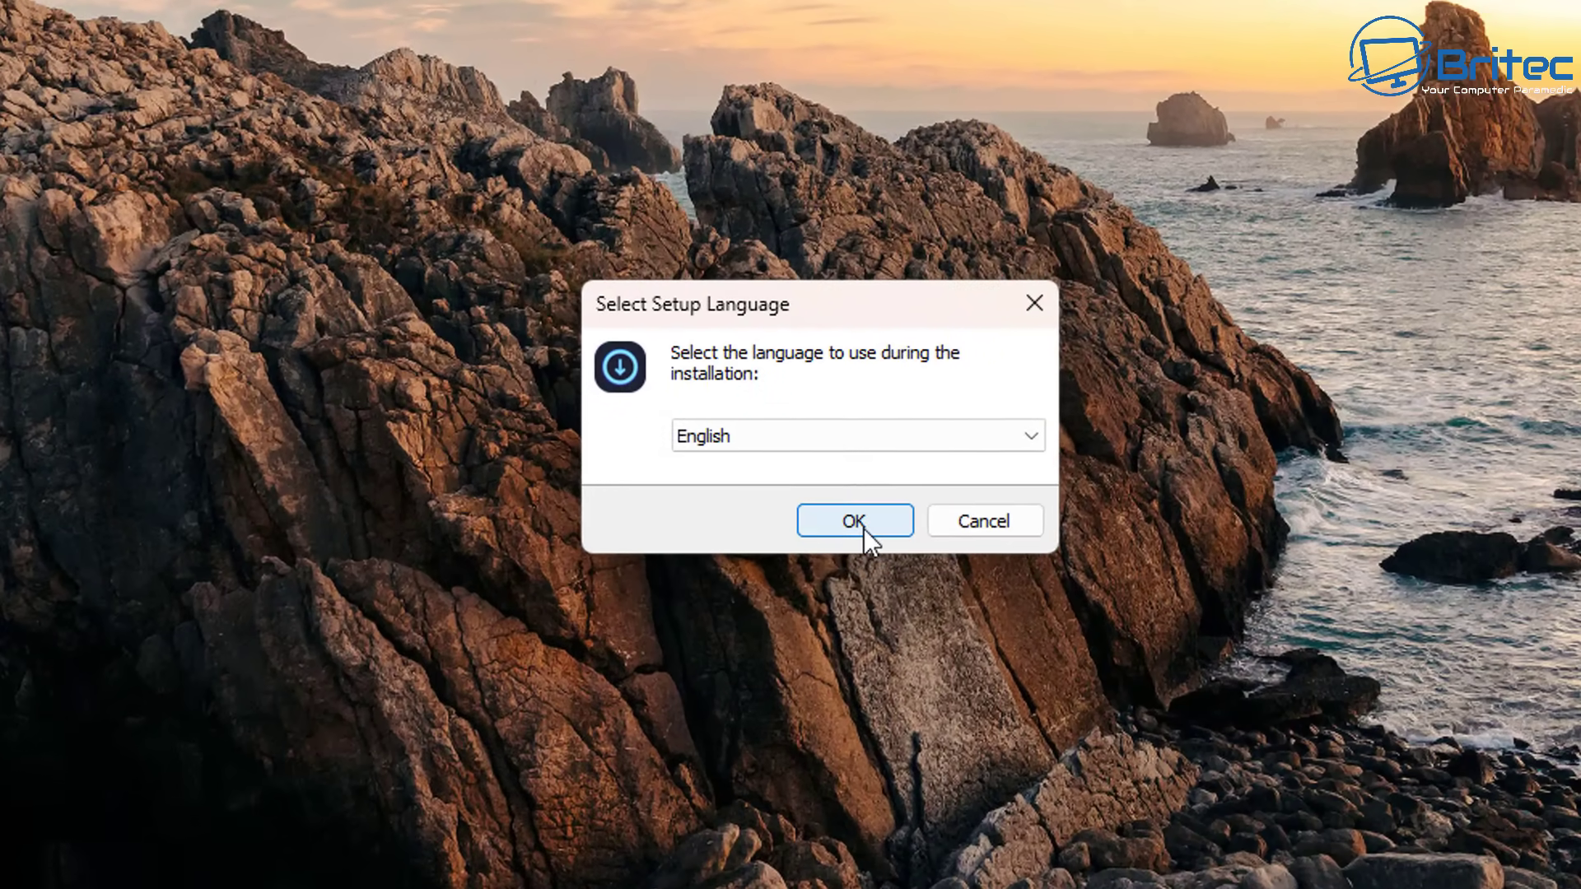
{"action": "left_click", "coordinate": [862, 528]}
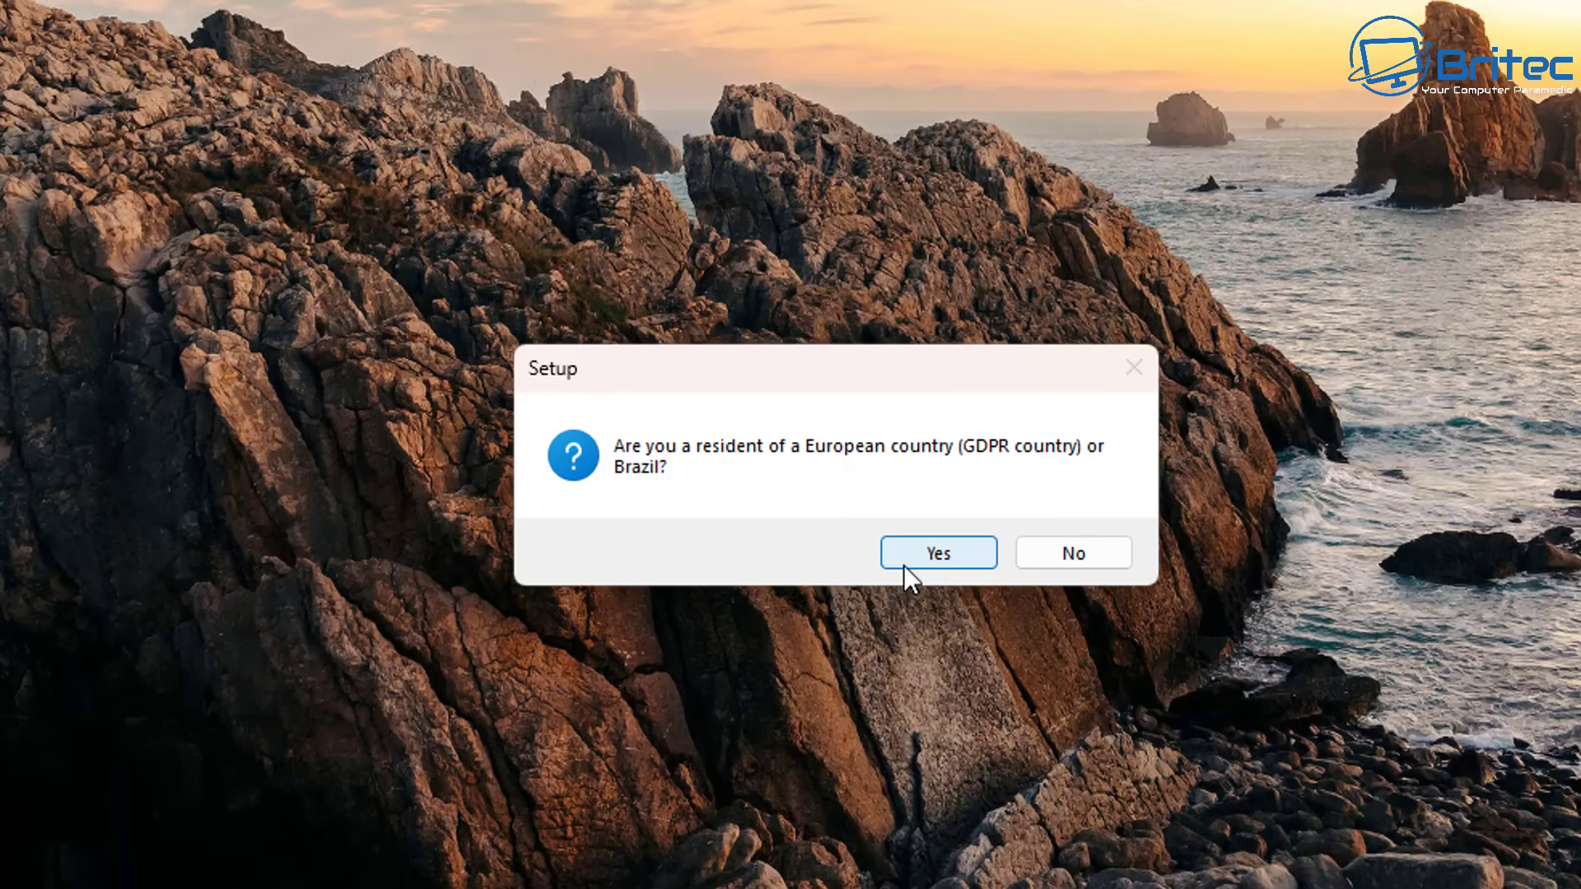
{"action": "left_click", "coordinate": [904, 564]}
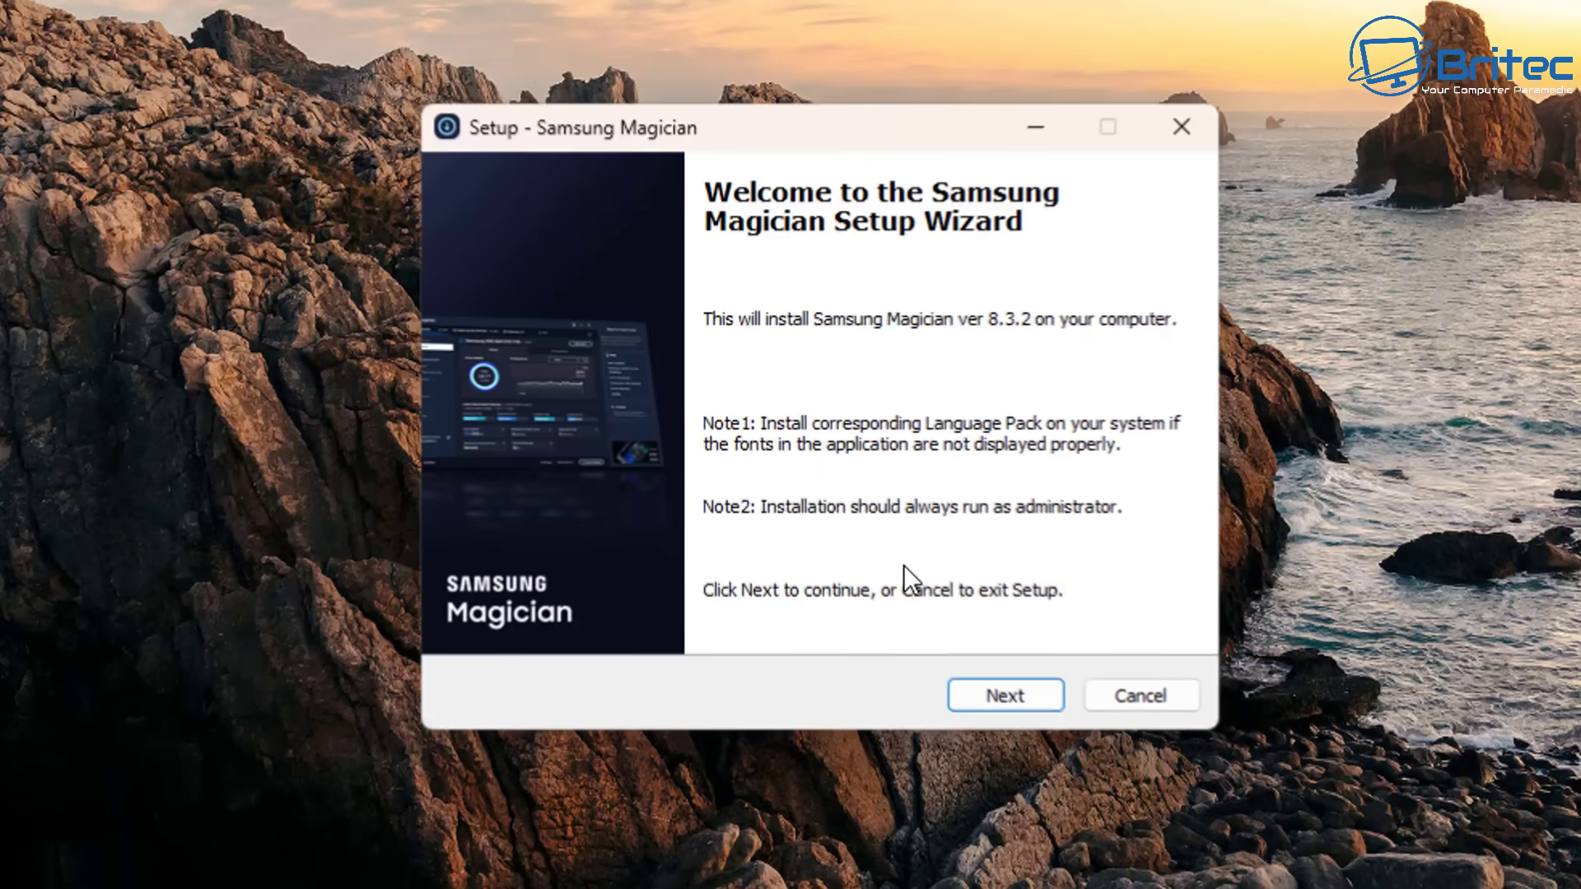
{"action": "left_click", "coordinate": [994, 696]}
Accept the licence agreement and start installing Samsung Magician.
{"action": "left_click", "coordinate": [497, 596]}
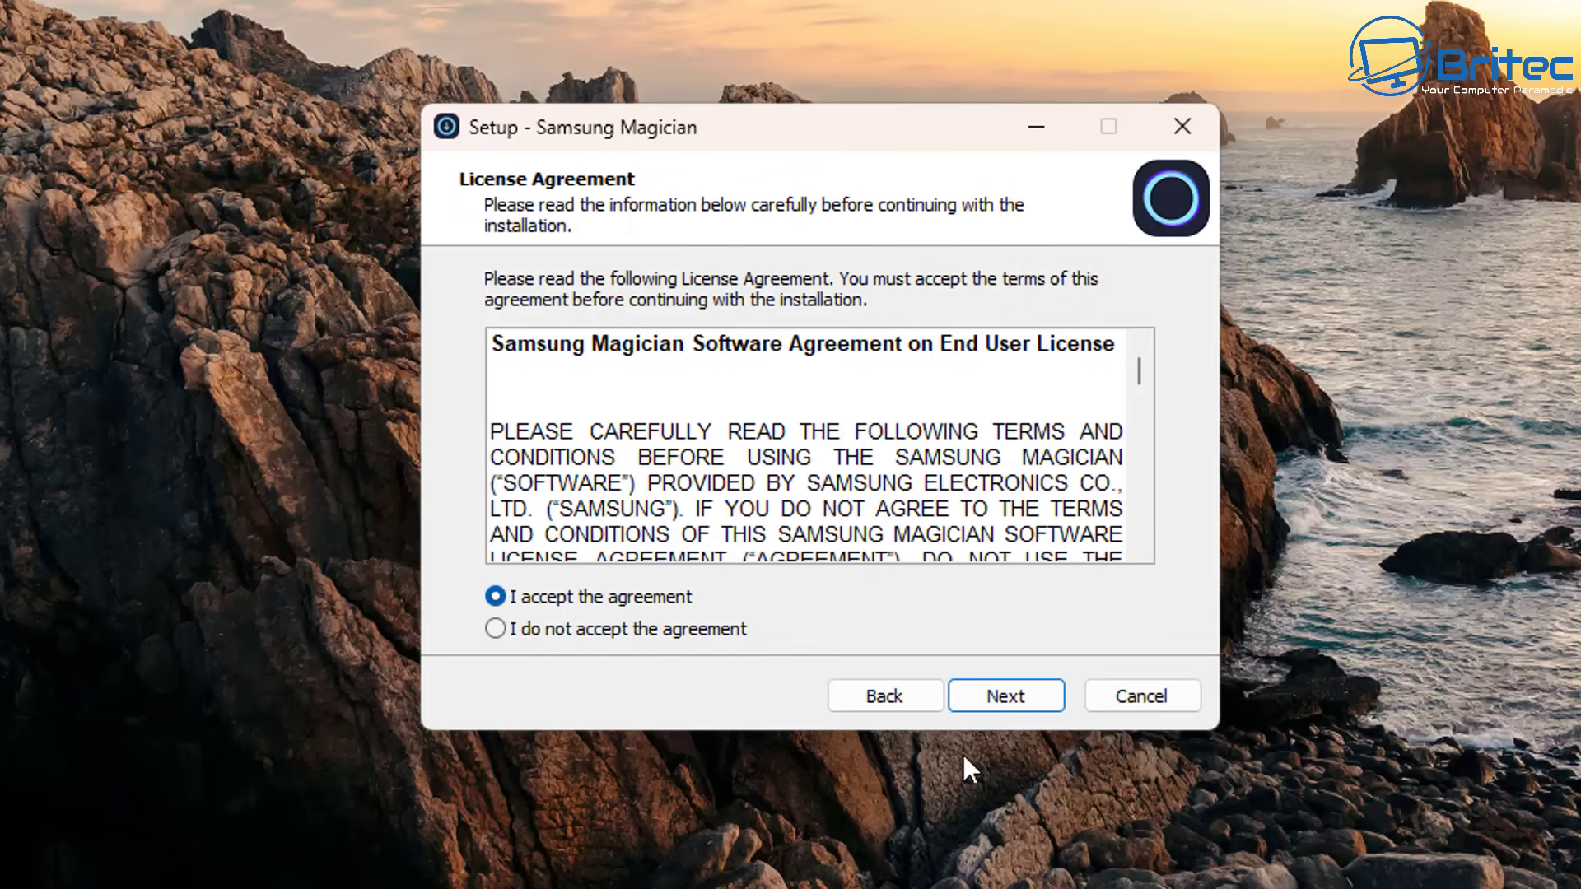
{"action": "left_click", "coordinate": [996, 698]}
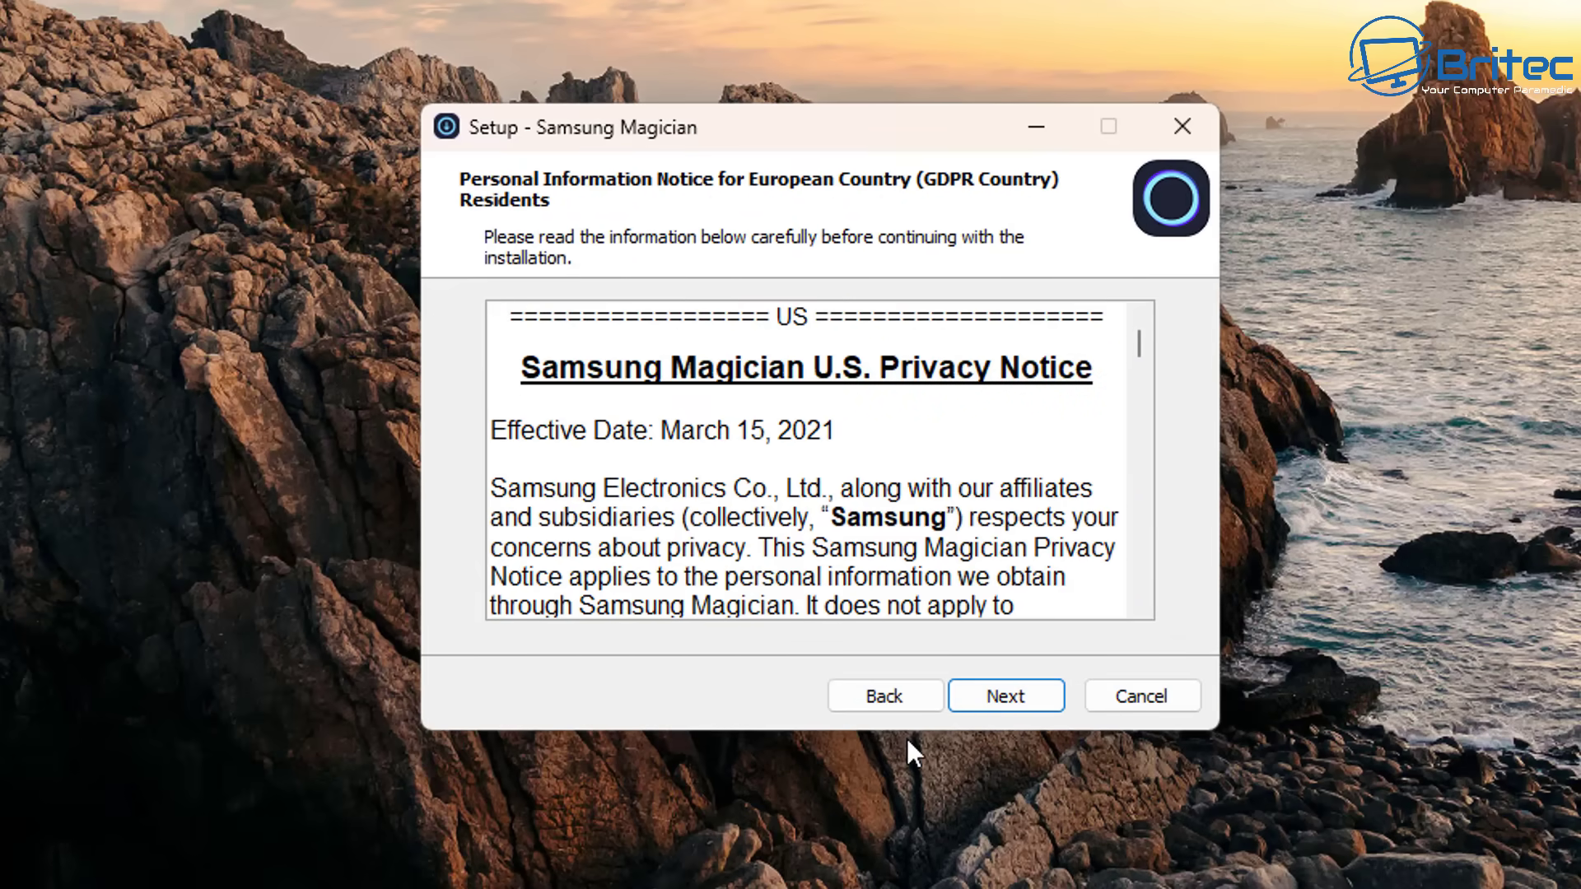
{"action": "left_click", "coordinate": [981, 704]}
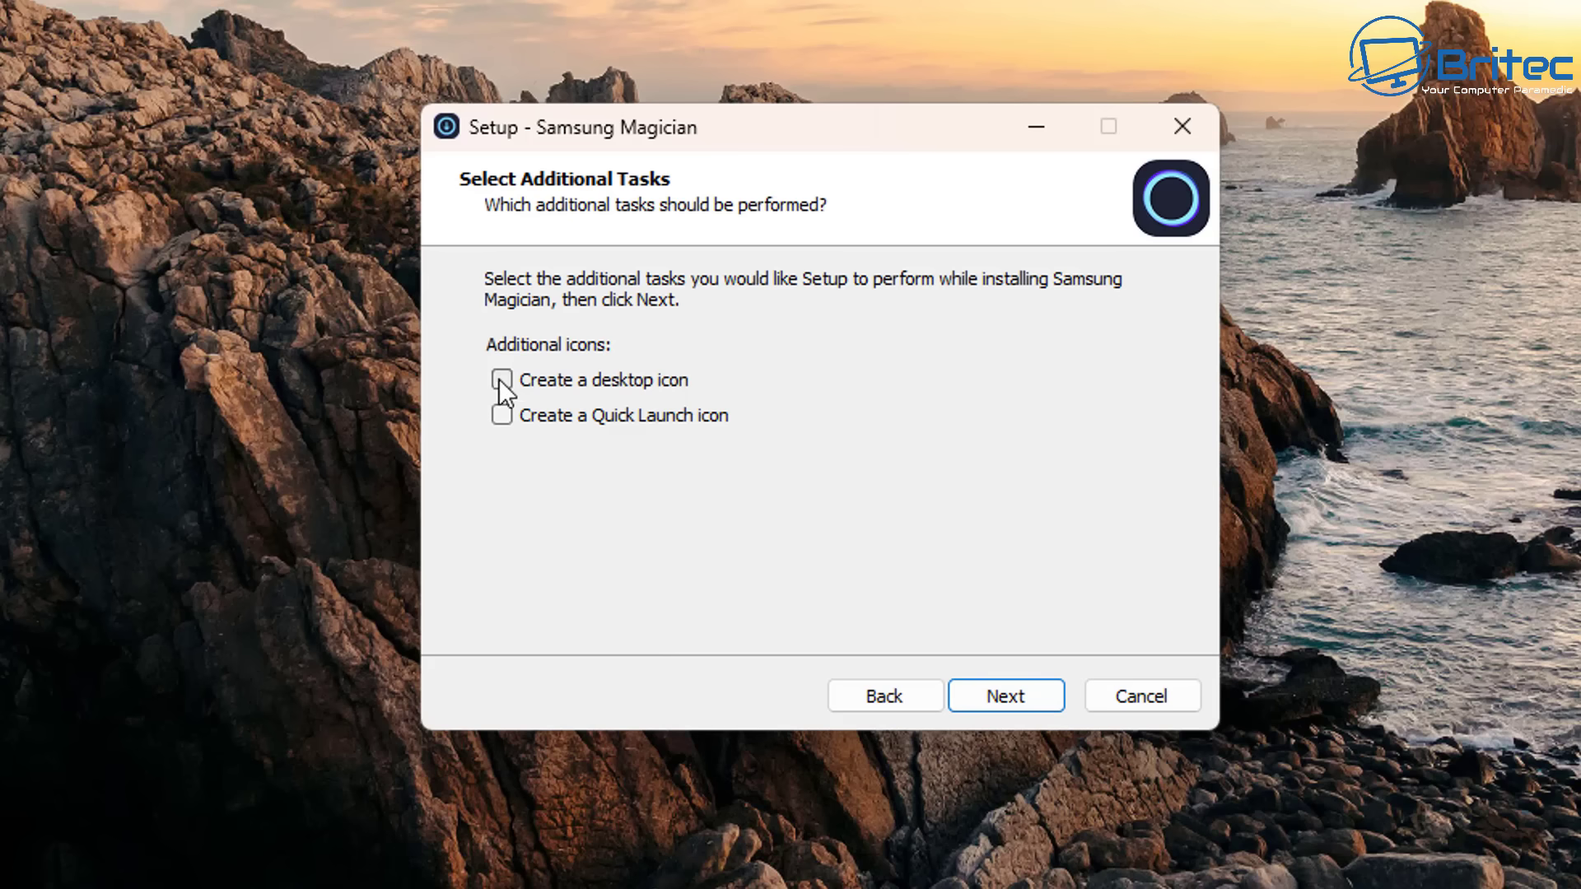
{"action": "left_click", "coordinate": [998, 705]}
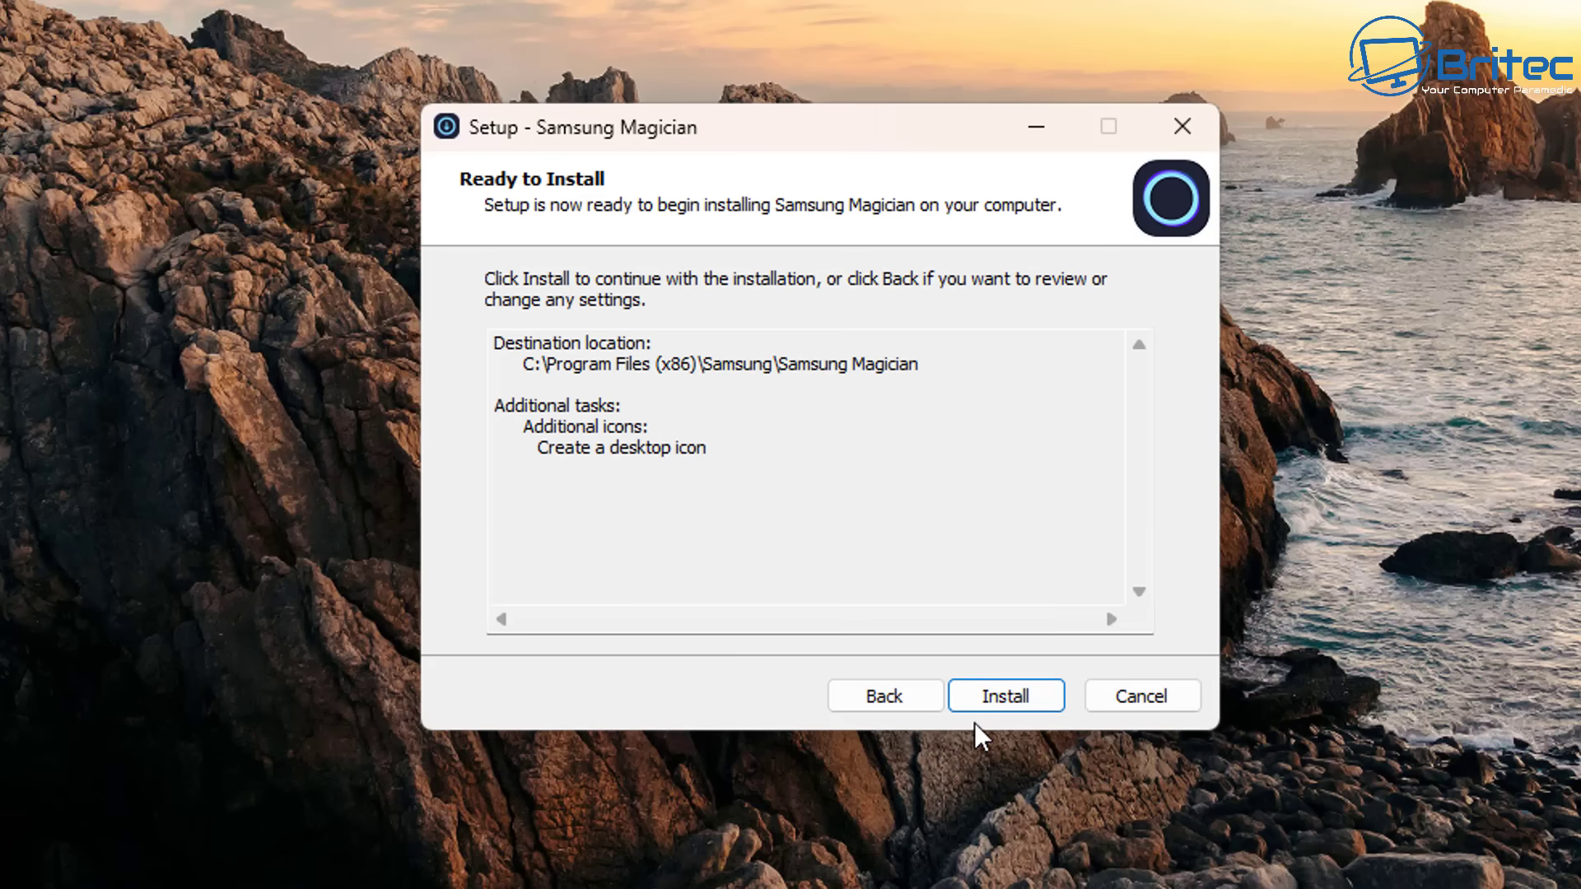
{"action": "left_click", "coordinate": [982, 706]}
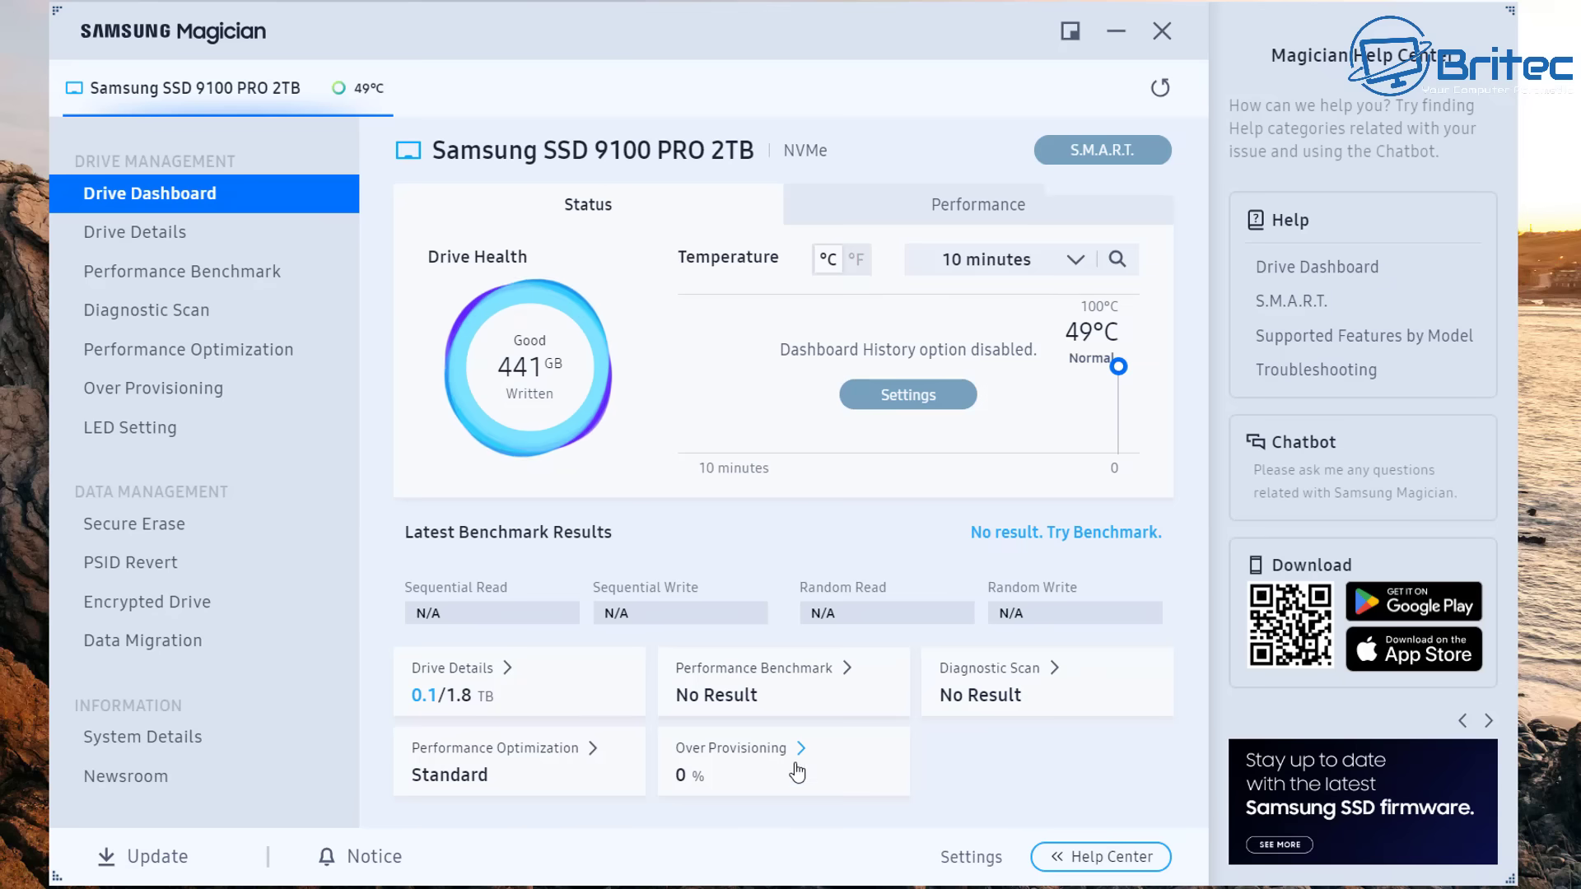
Run the 9100 PRO Performance Benchmark to completion: 14016 MB/s read, 13490 MB/s write.
{"action": "left_click", "coordinate": [218, 273]}
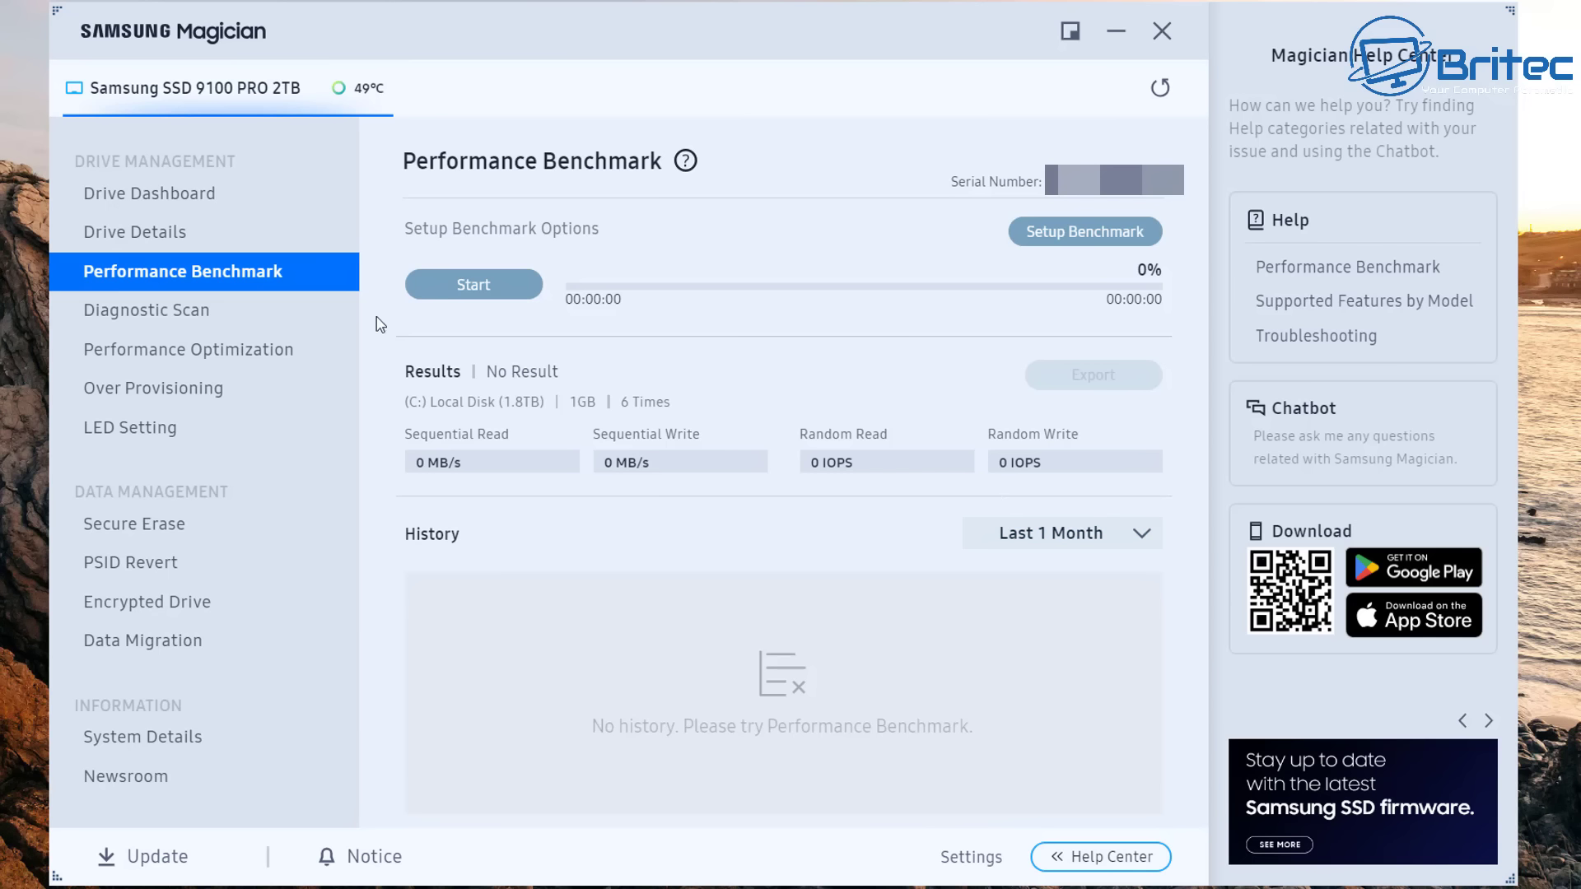
{"action": "left_click", "coordinate": [485, 284]}
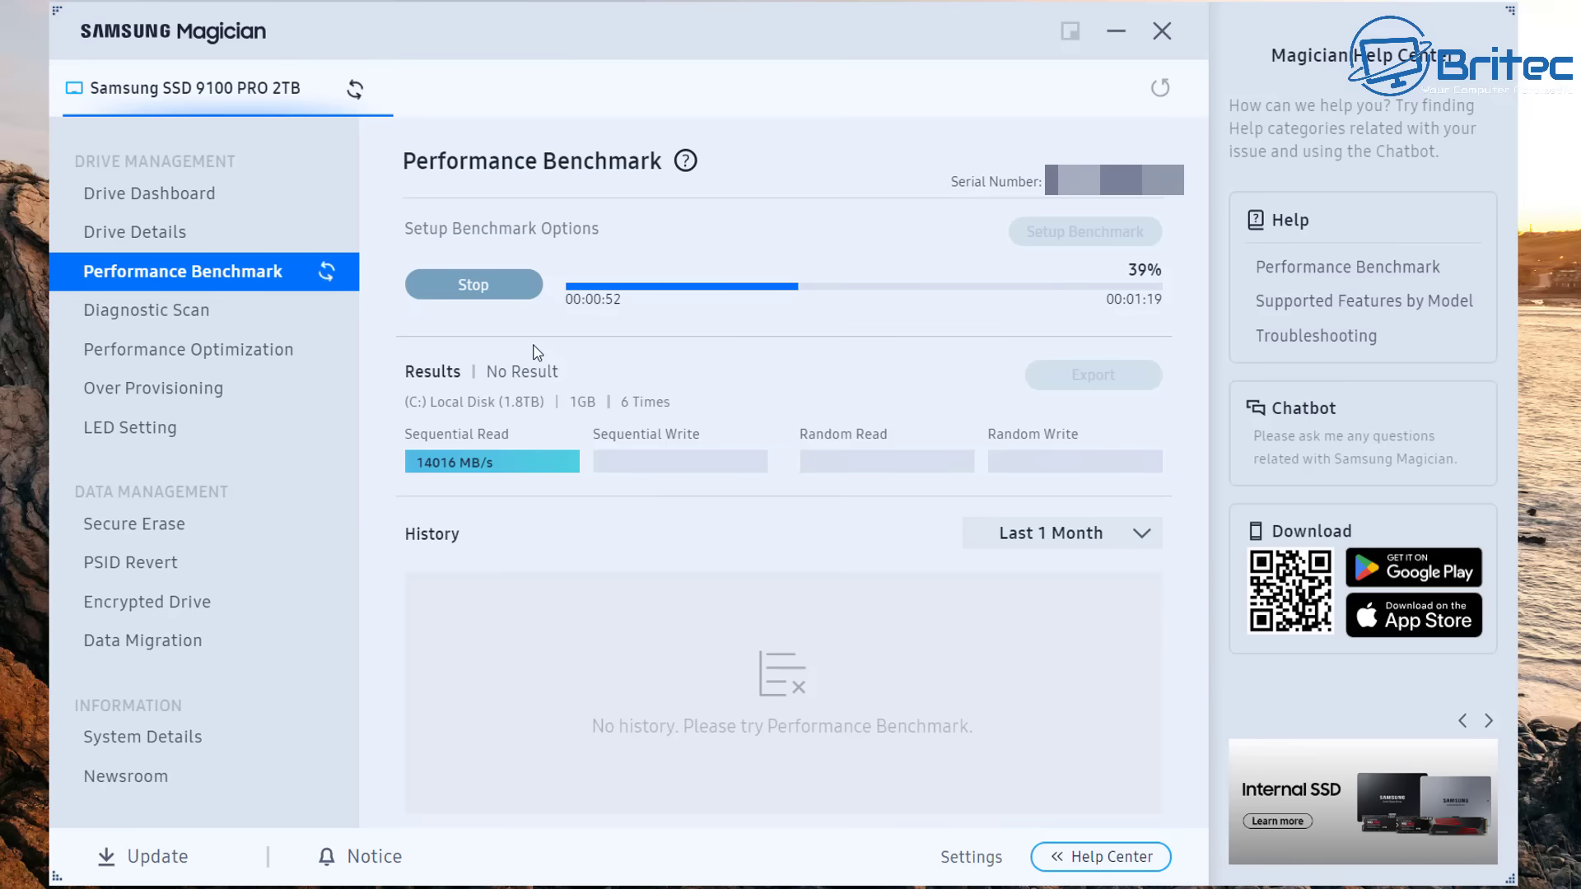
{"action": "left_click", "coordinate": [148, 193]}
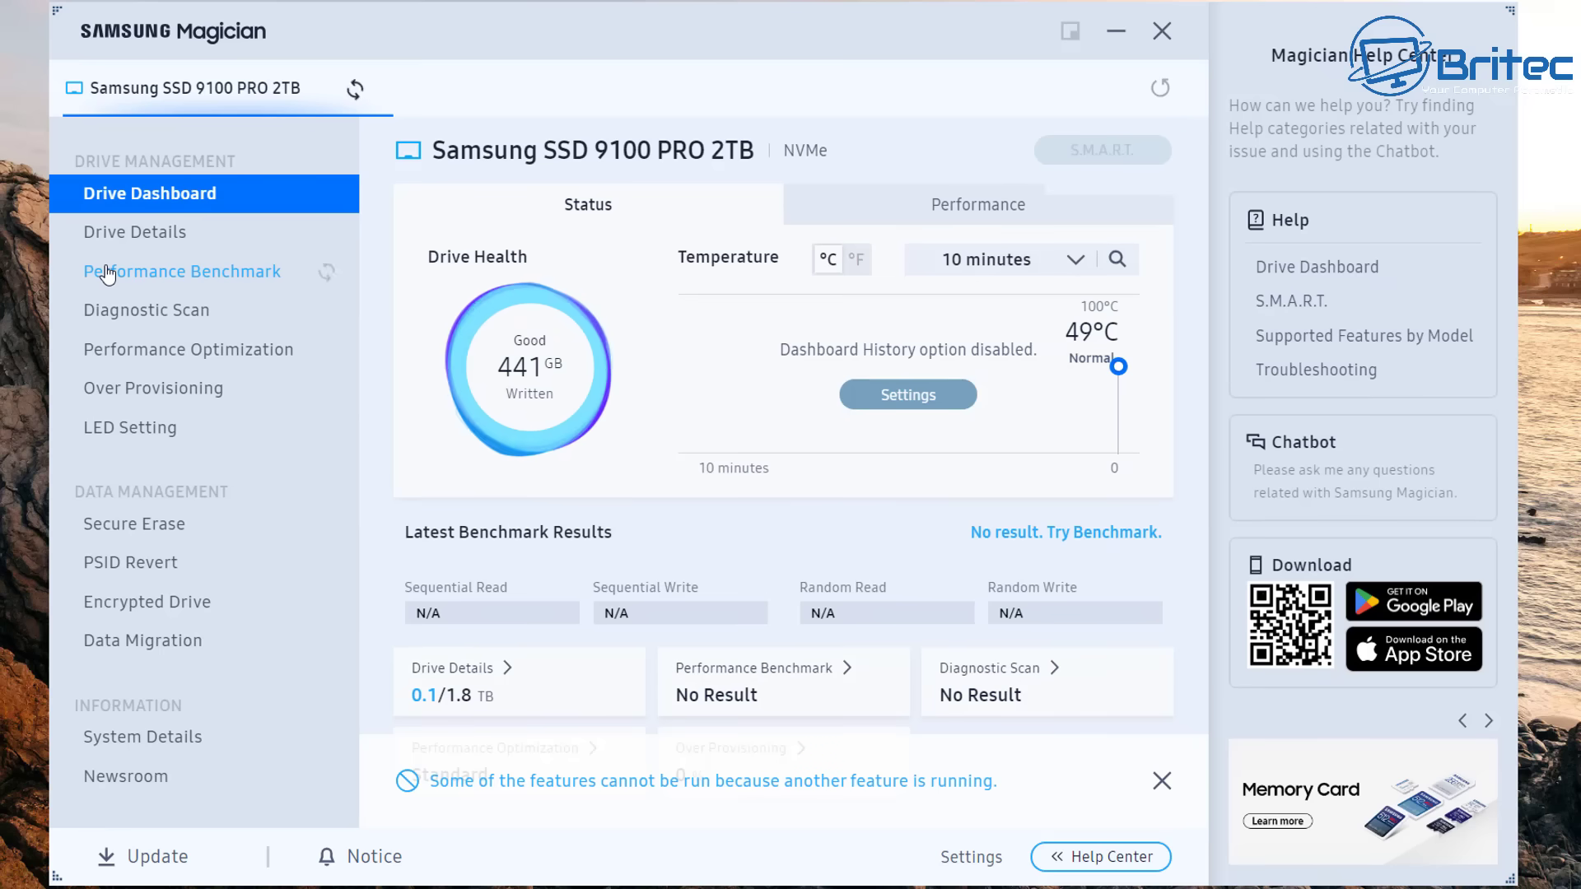
{"action": "left_click", "coordinate": [107, 271]}
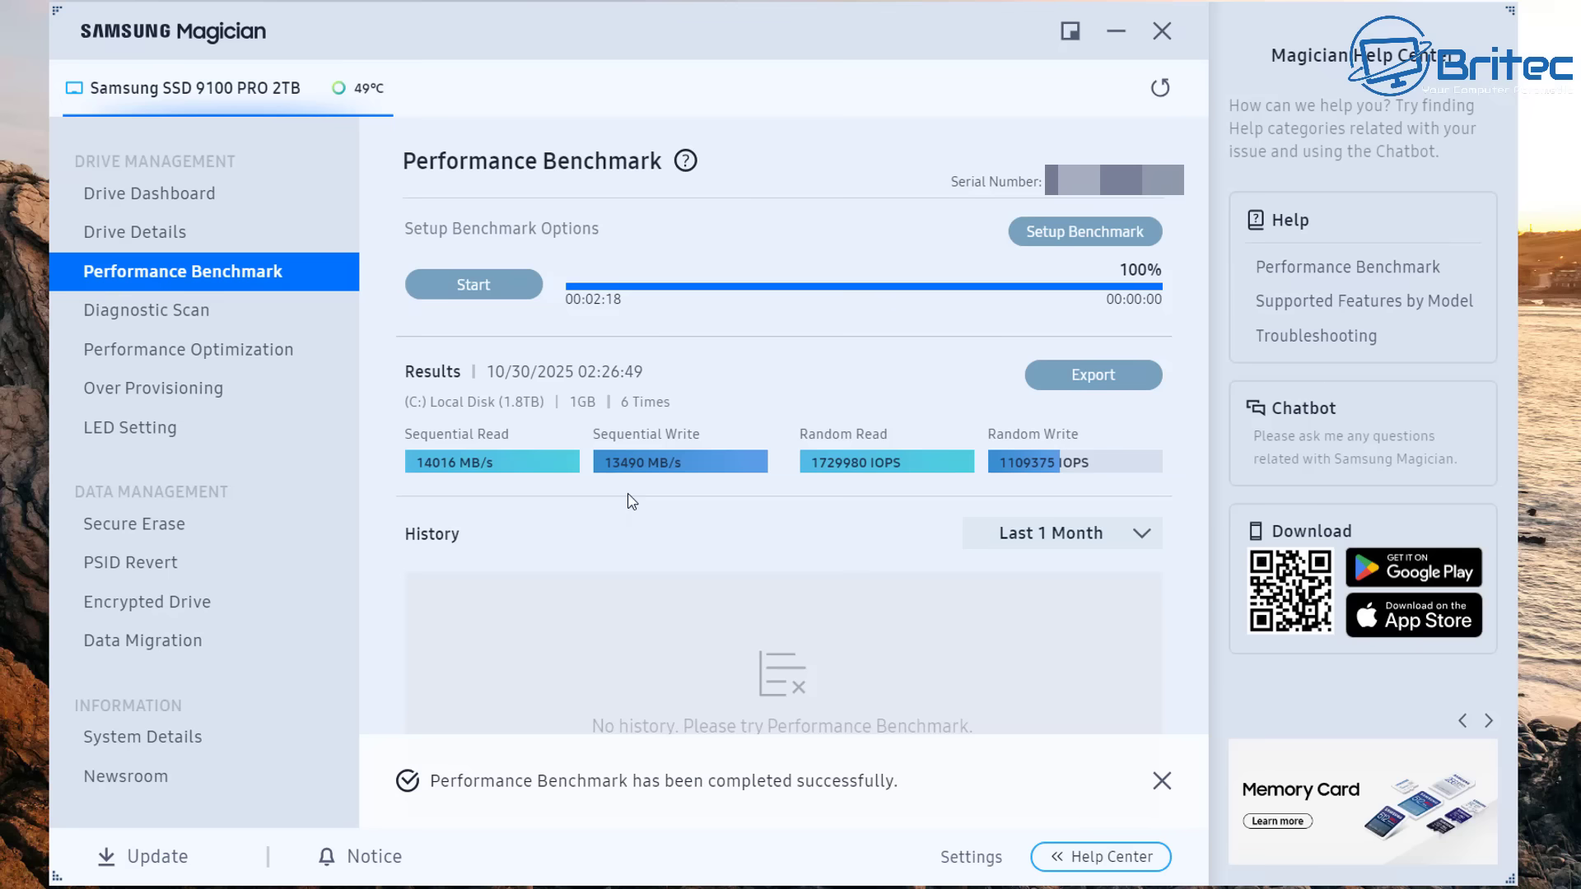
{"action": "mouse_move", "coordinate": [500, 474]}
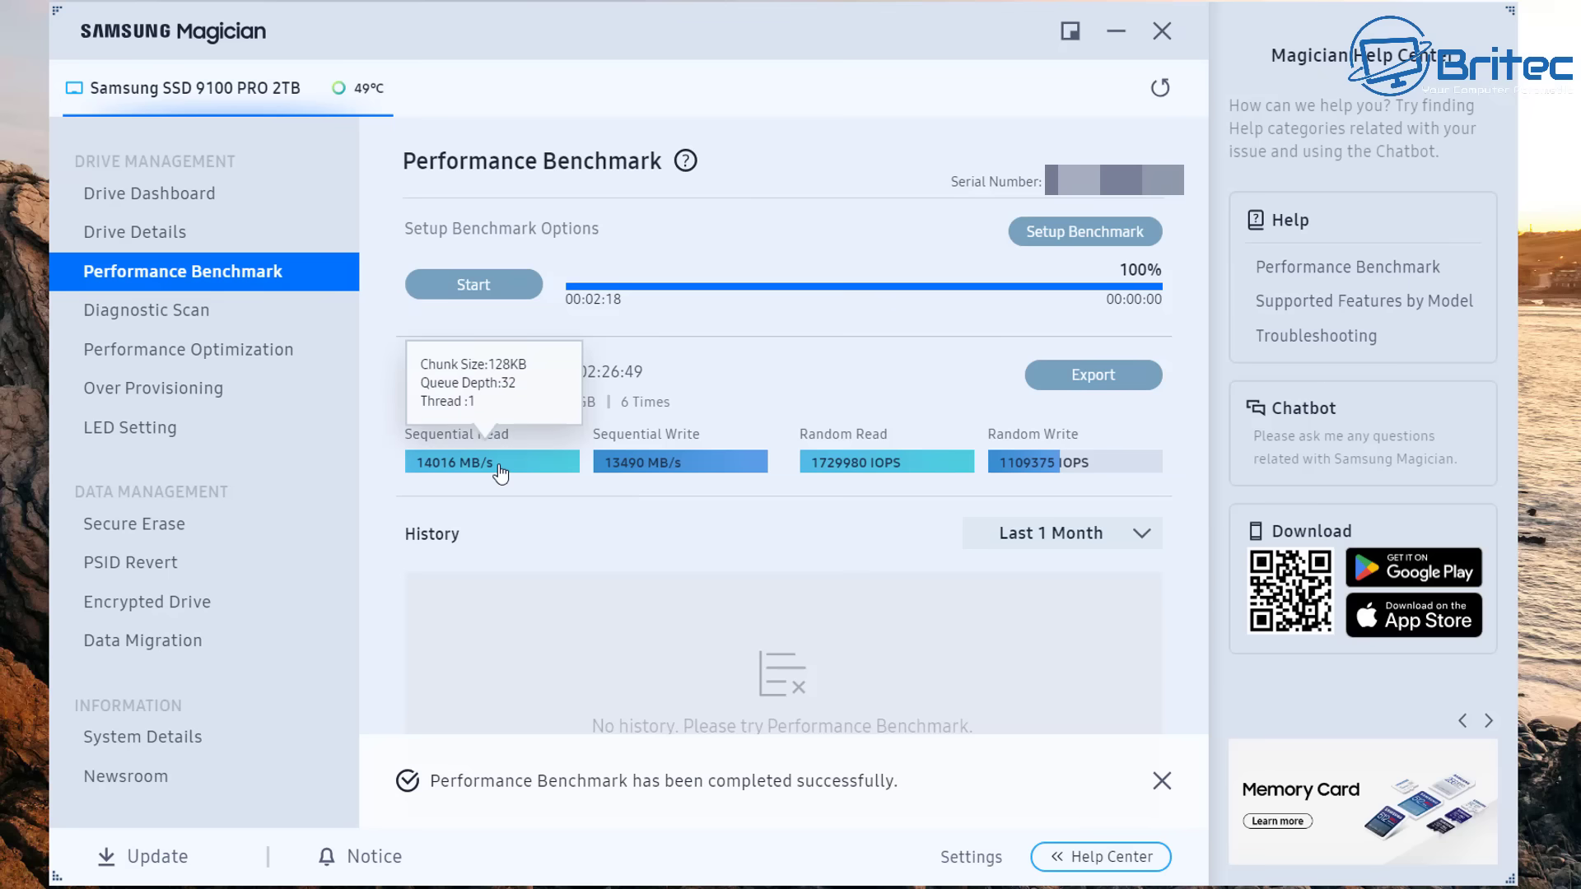
{"action": "left_click", "coordinate": [1073, 242]}
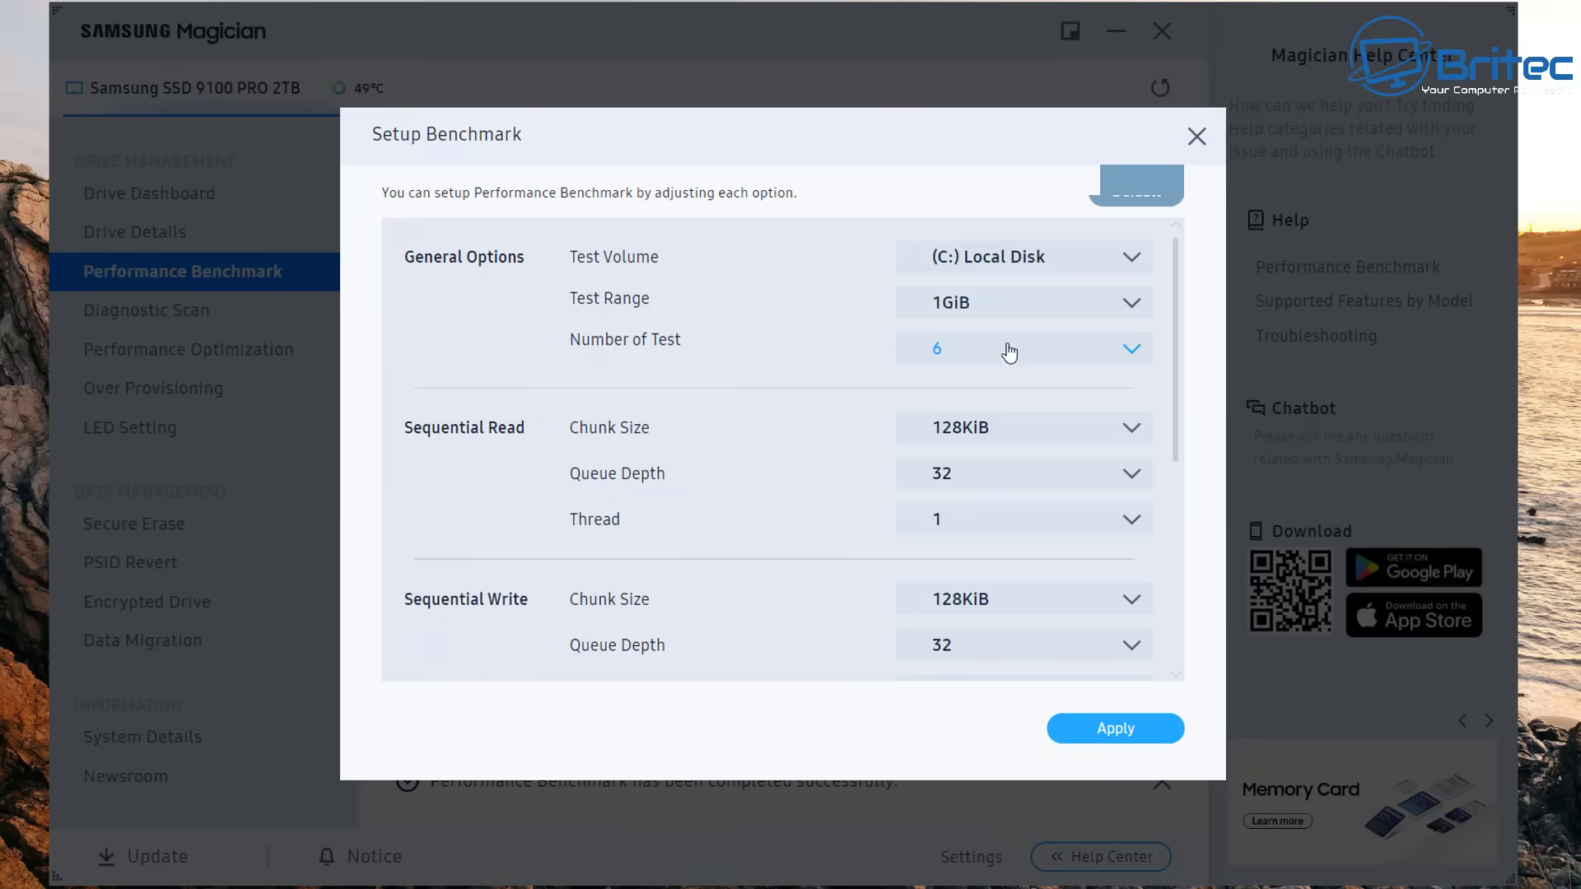
{"action": "left_click", "coordinate": [1128, 306]}
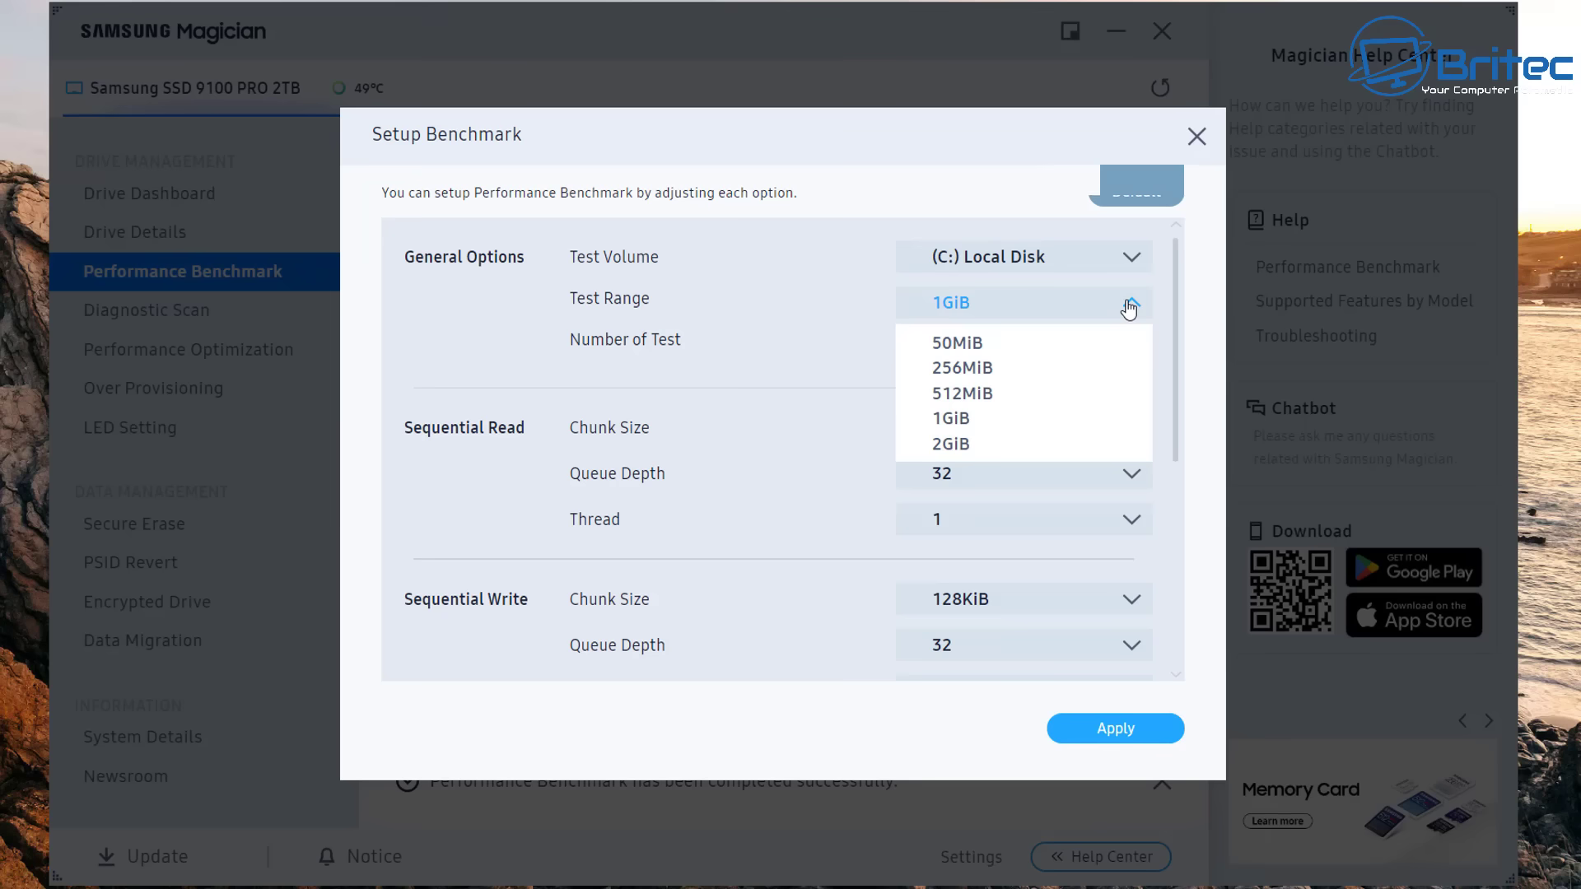
{"action": "left_click", "coordinate": [1128, 307]}
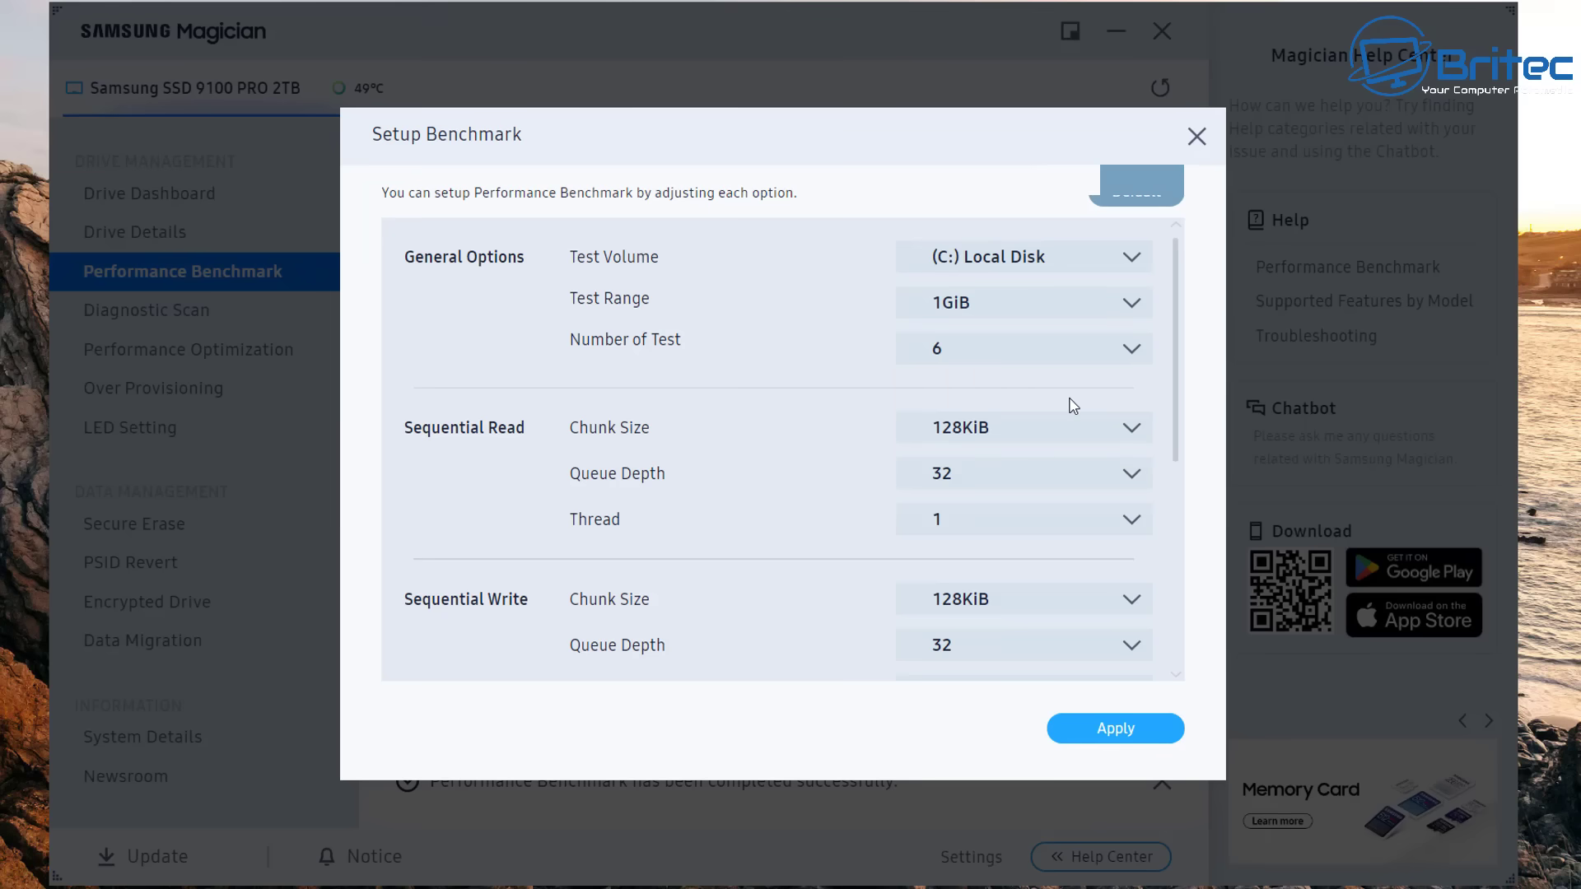
{"action": "left_click", "coordinate": [1123, 352]}
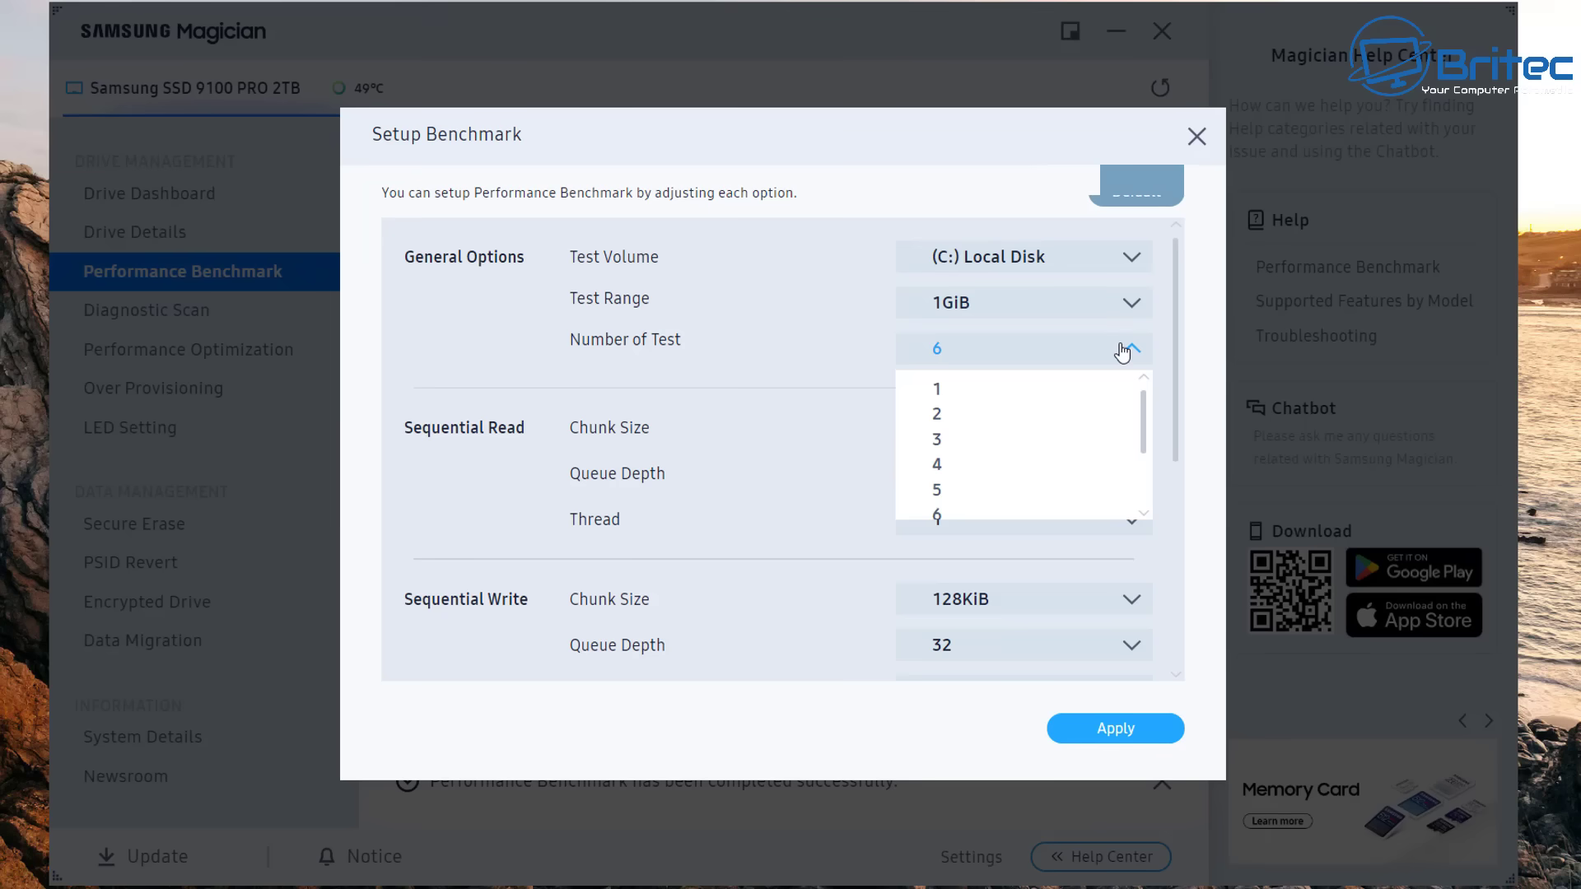
{"action": "left_click", "coordinate": [1123, 352]}
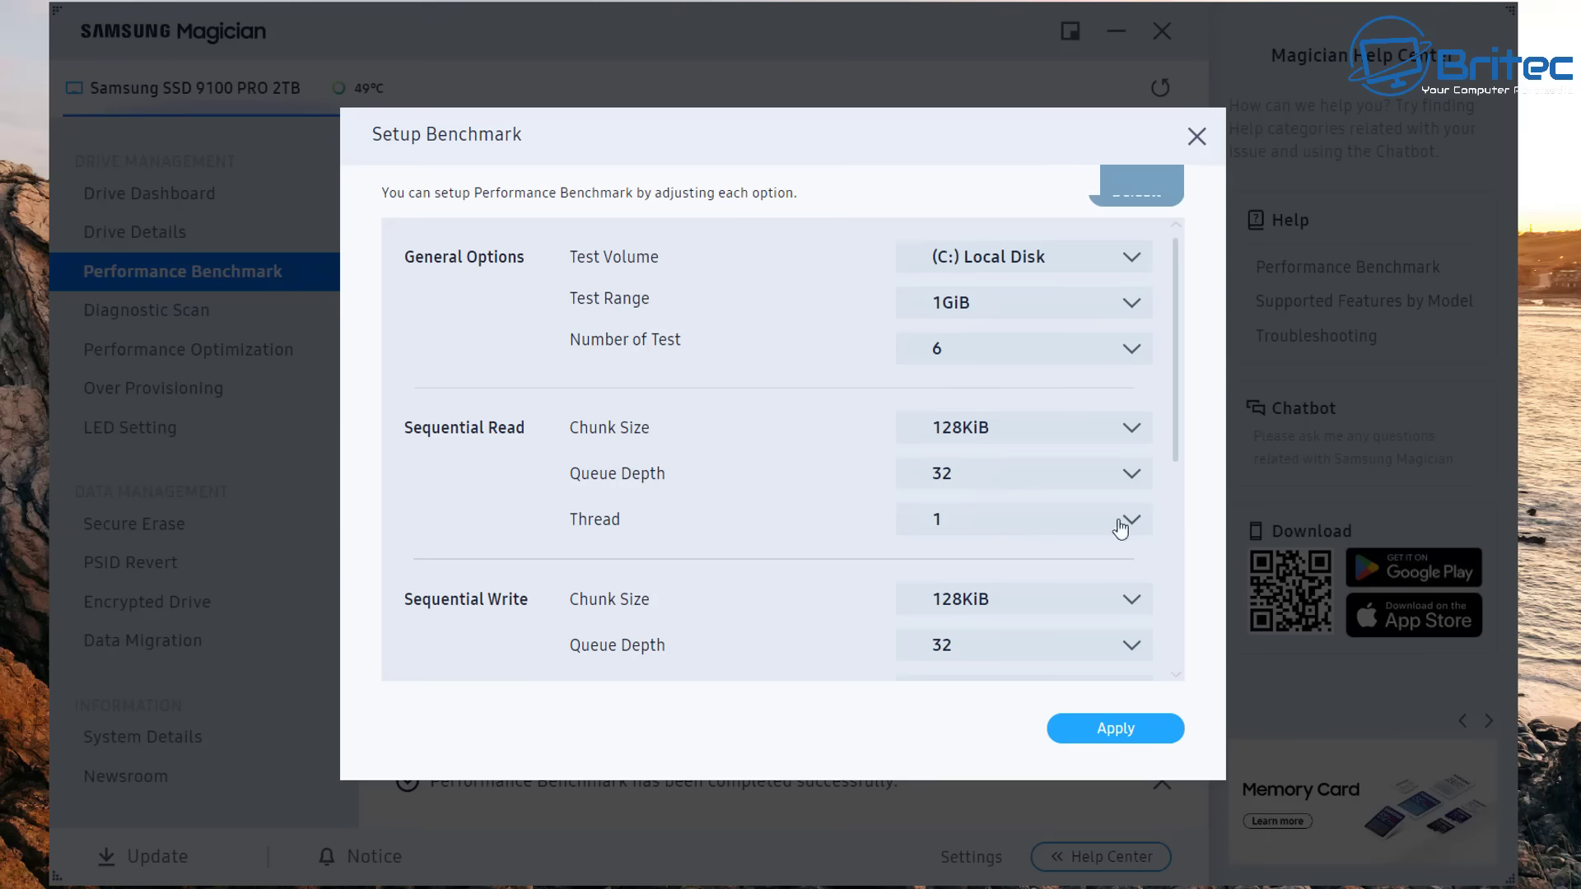
{"action": "left_click_drag", "start_coordinate": [1183, 406], "coordinate": [1192, 641]}
{"action": "left_click", "coordinate": [1196, 137]}
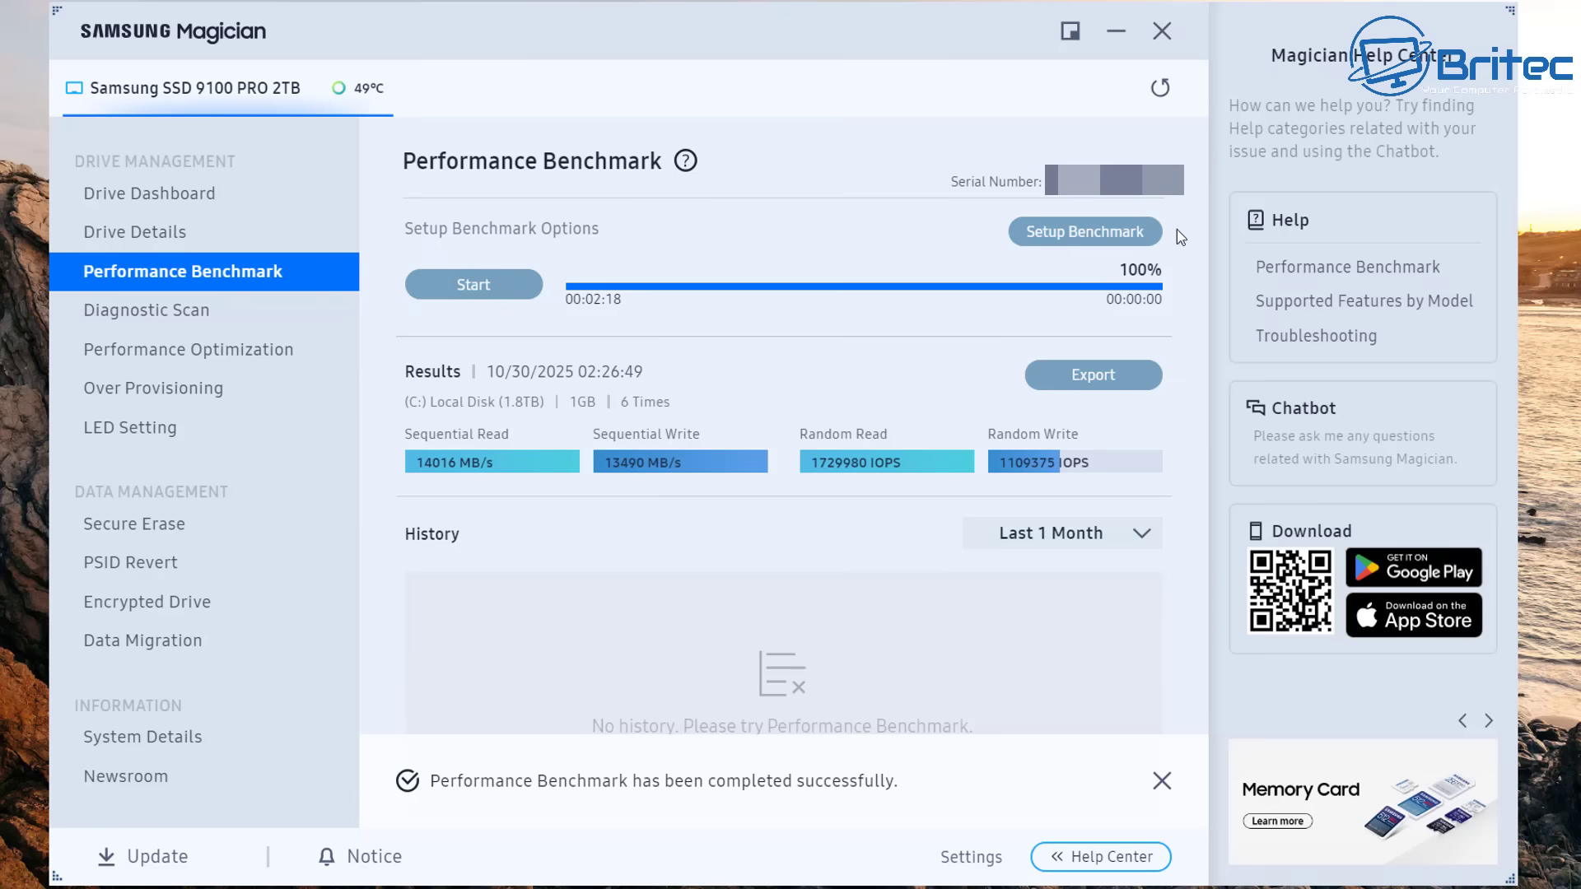
Show the Drive Dashboard with the latest benchmark results, Good health and 942 GB written.
{"action": "left_click", "coordinate": [175, 205]}
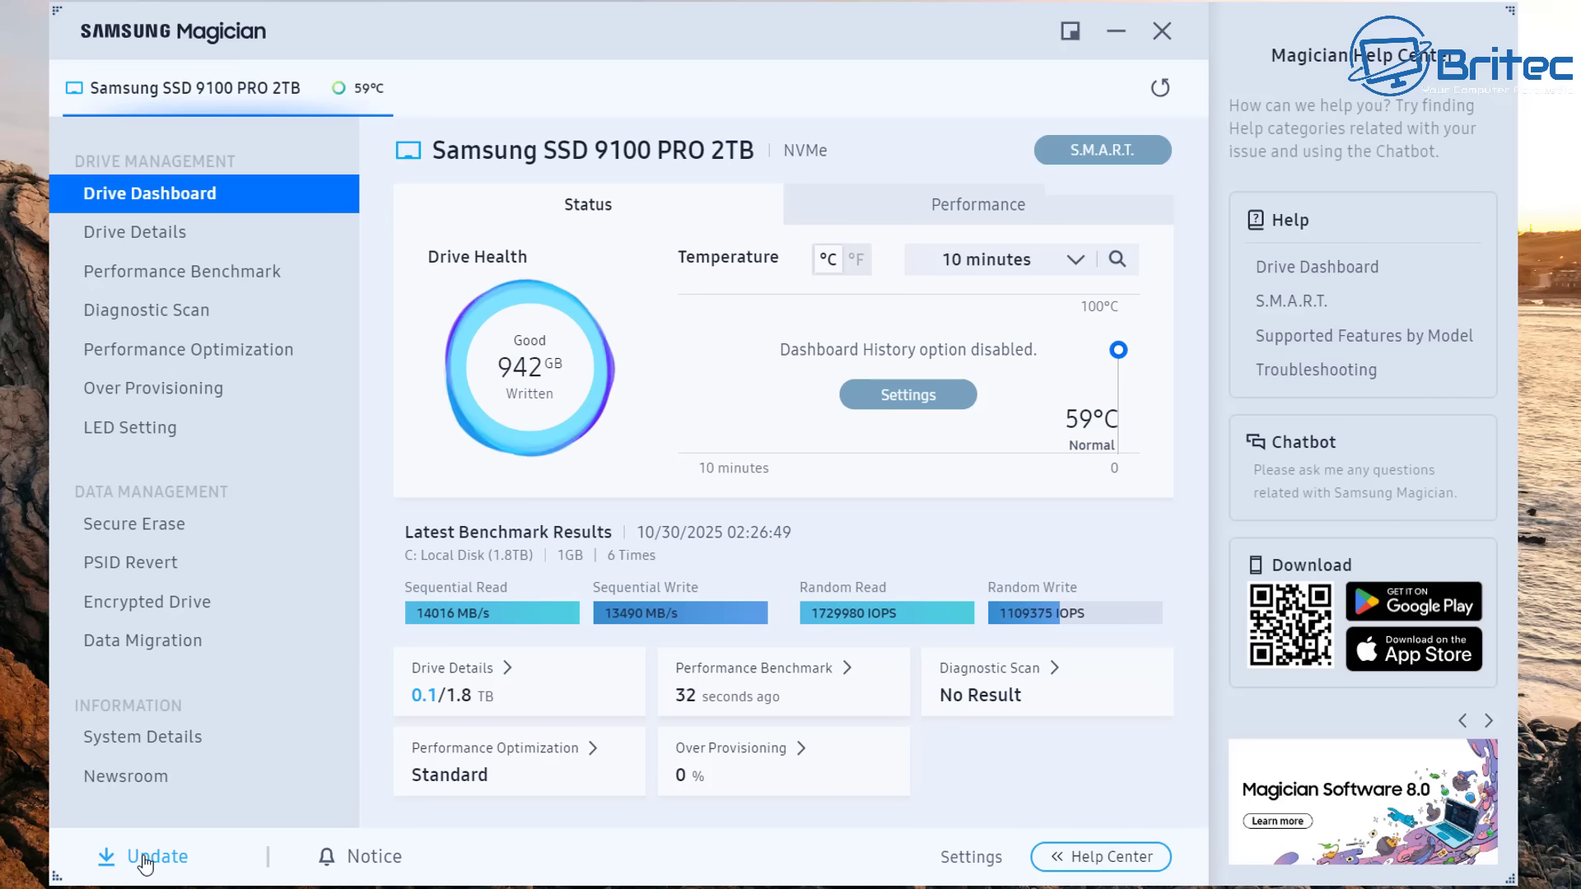
Check for Magician software and drive firmware updates.
{"action": "left_click", "coordinate": [144, 859]}
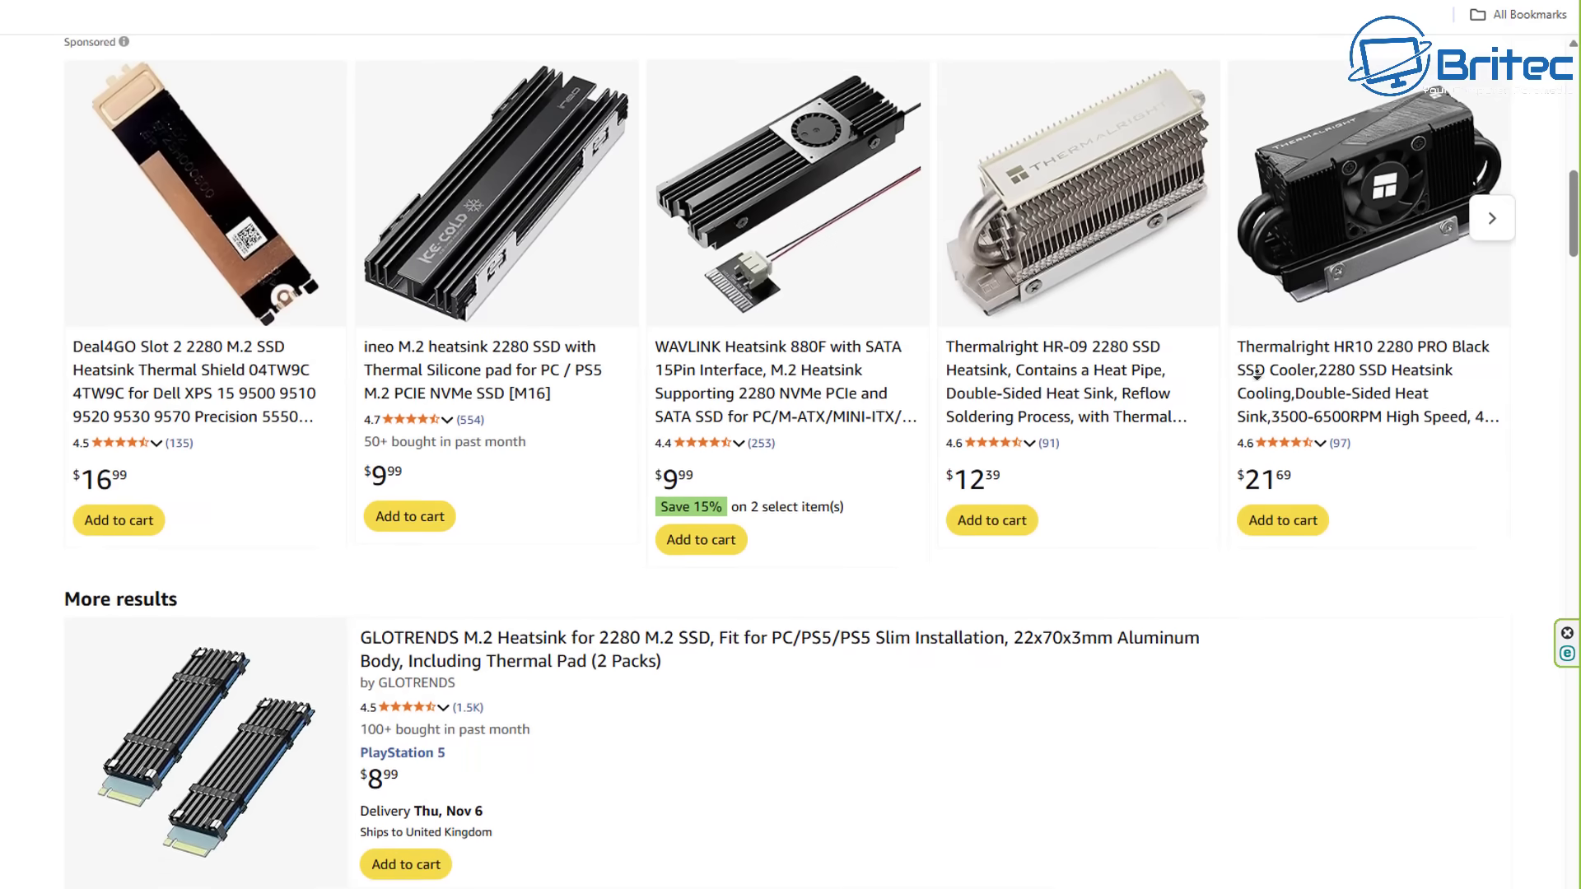
Scroll through more Amazon M.2 heatsink listings to compare the Thermalright and copper coolers.
{"action": "middle_click", "coordinate": [1258, 373]}
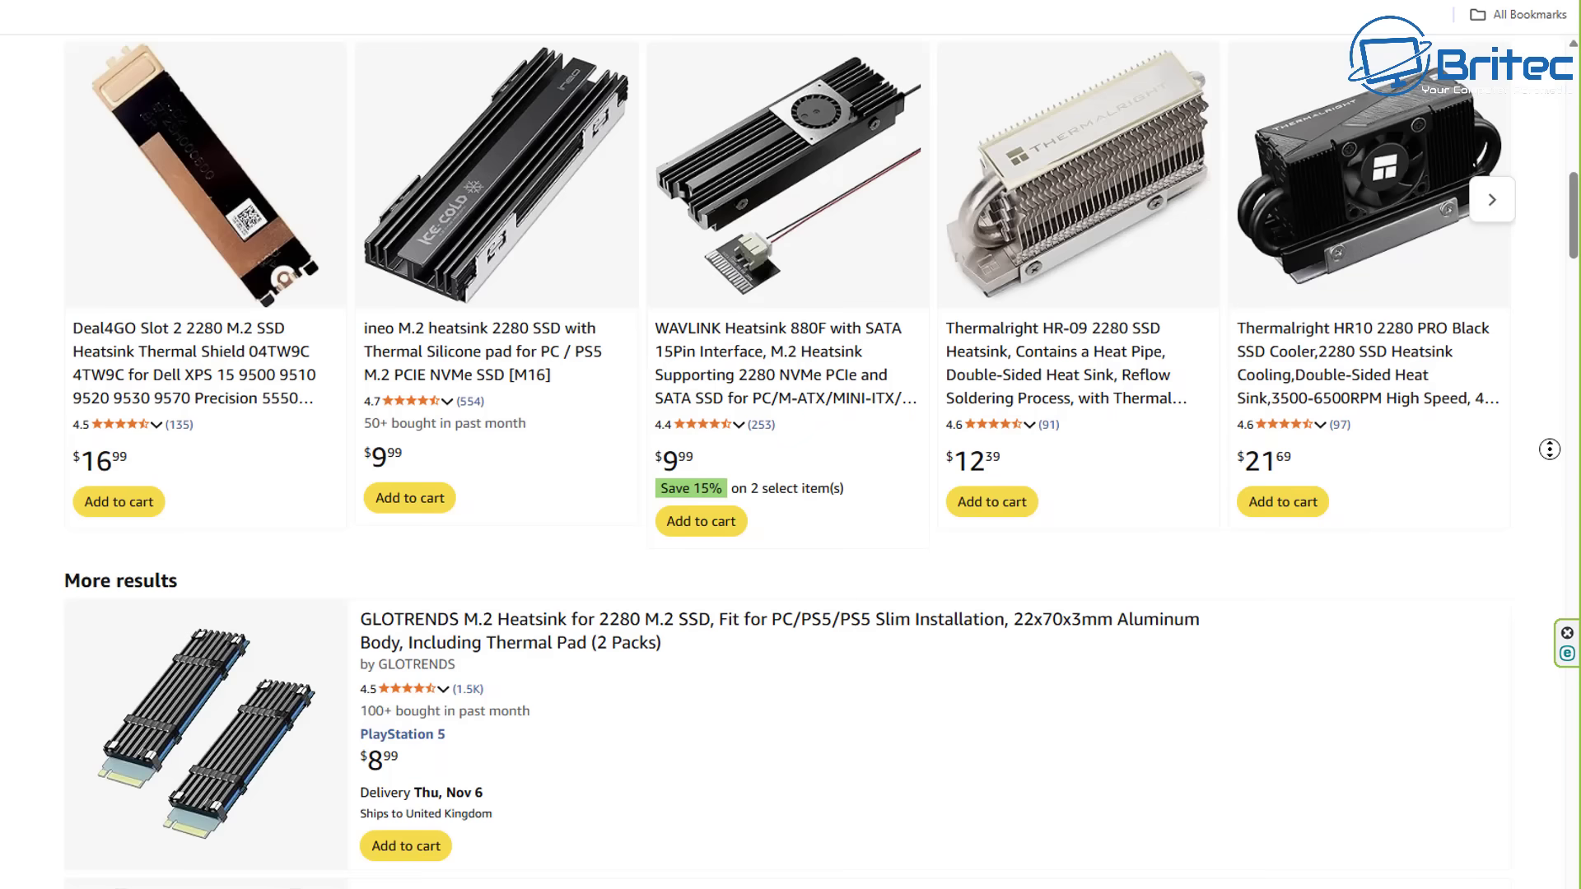
{"action": "scroll", "coordinate": [1548, 489], "scroll_direction": "down", "scroll_amount": 2}
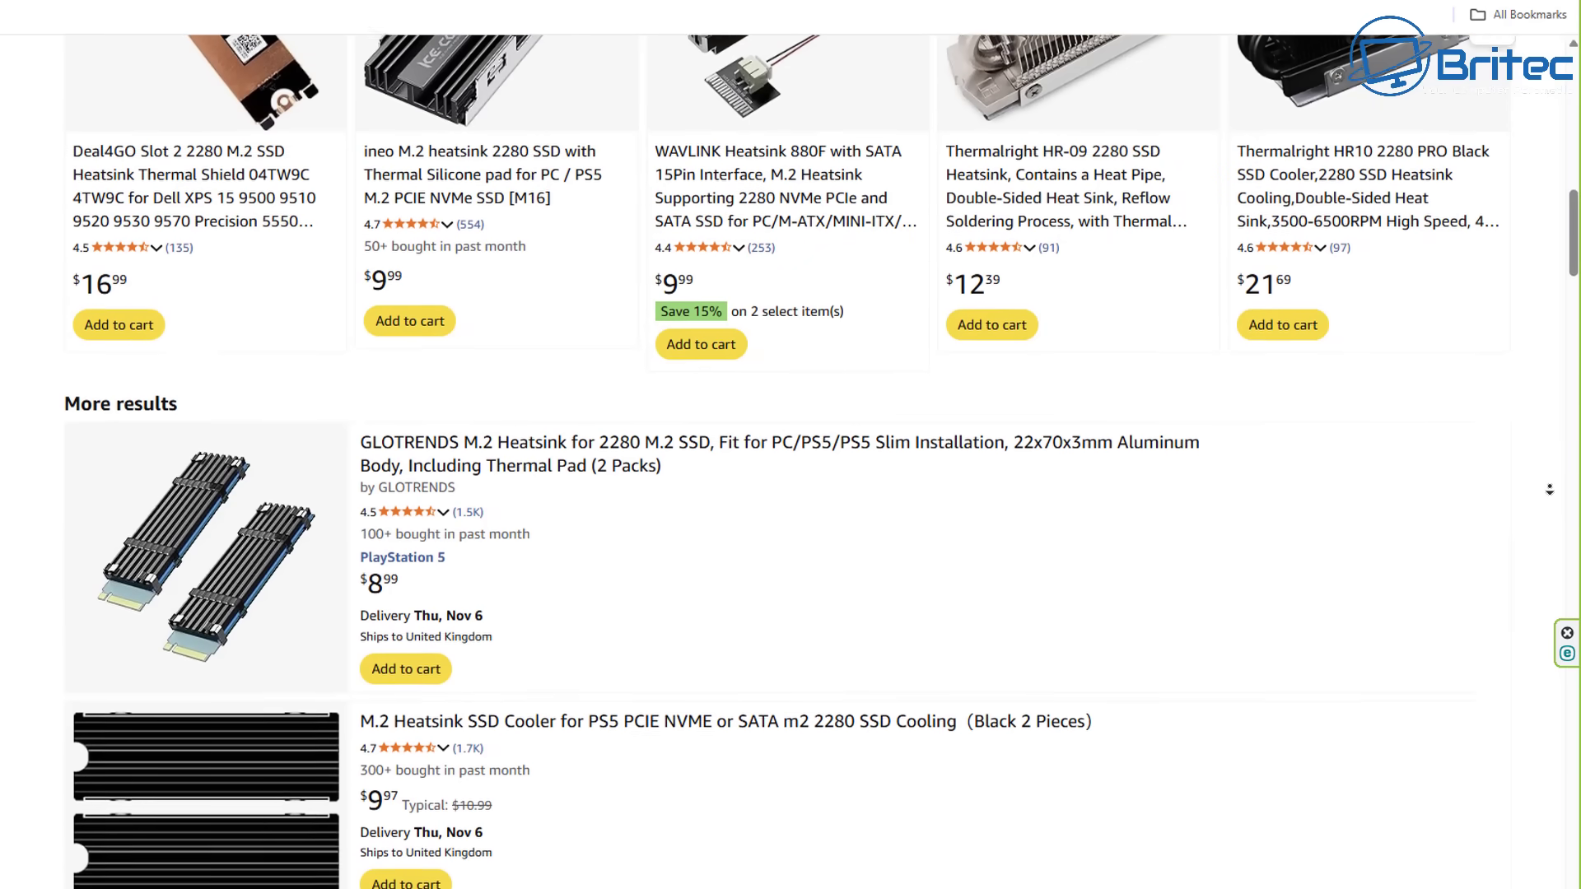
{"action": "scroll", "coordinate": [1548, 489], "scroll_direction": "down", "scroll_amount": 3}
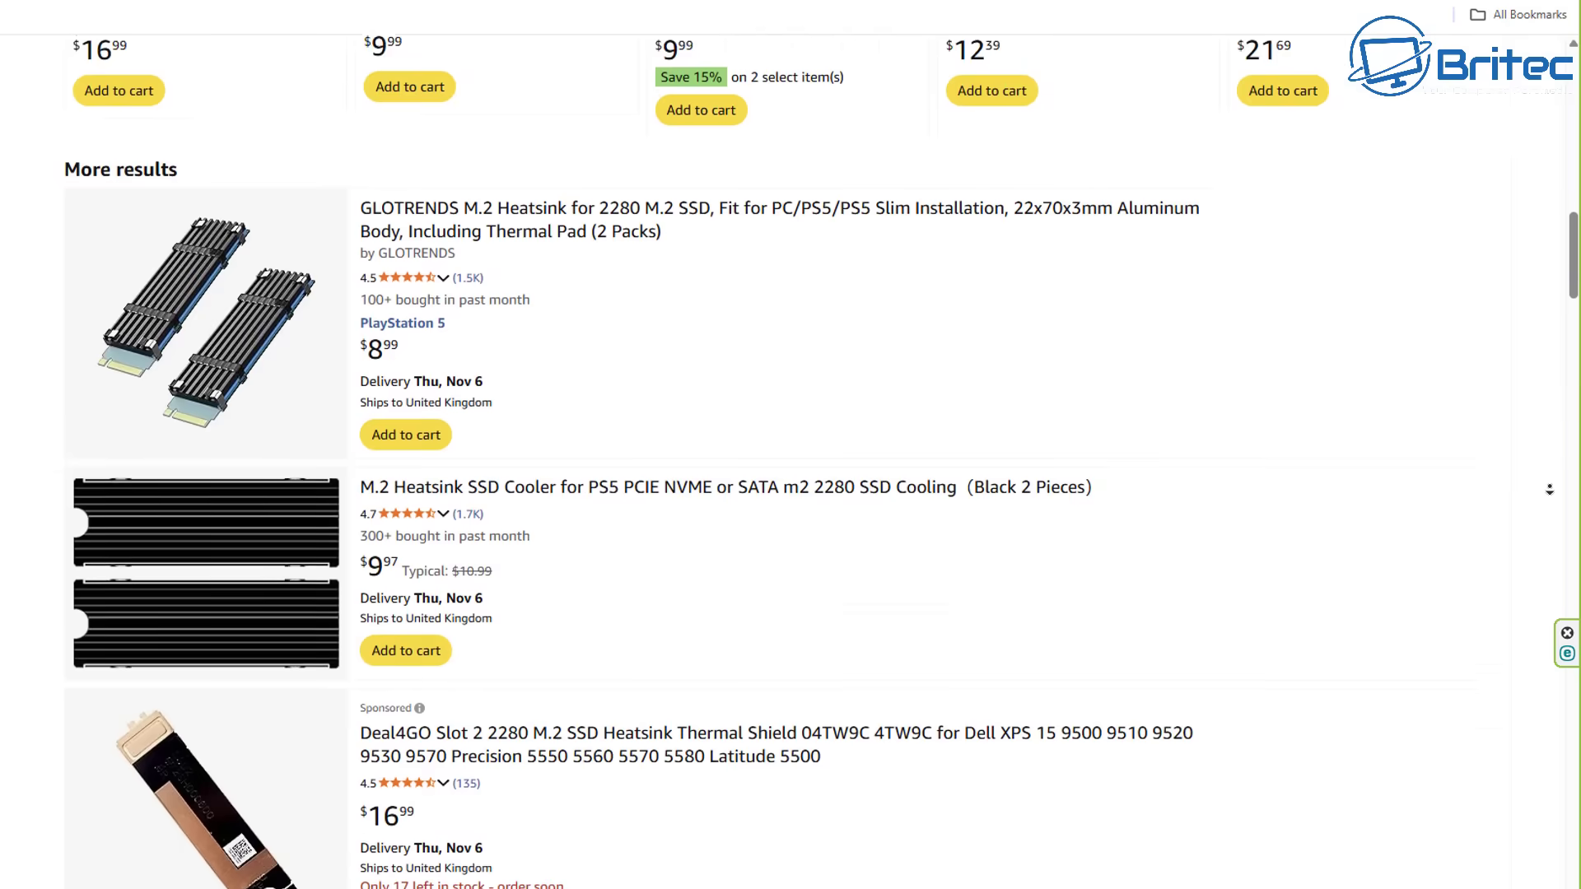
{"action": "scroll", "coordinate": [1549, 489], "scroll_direction": "down", "scroll_amount": 3}
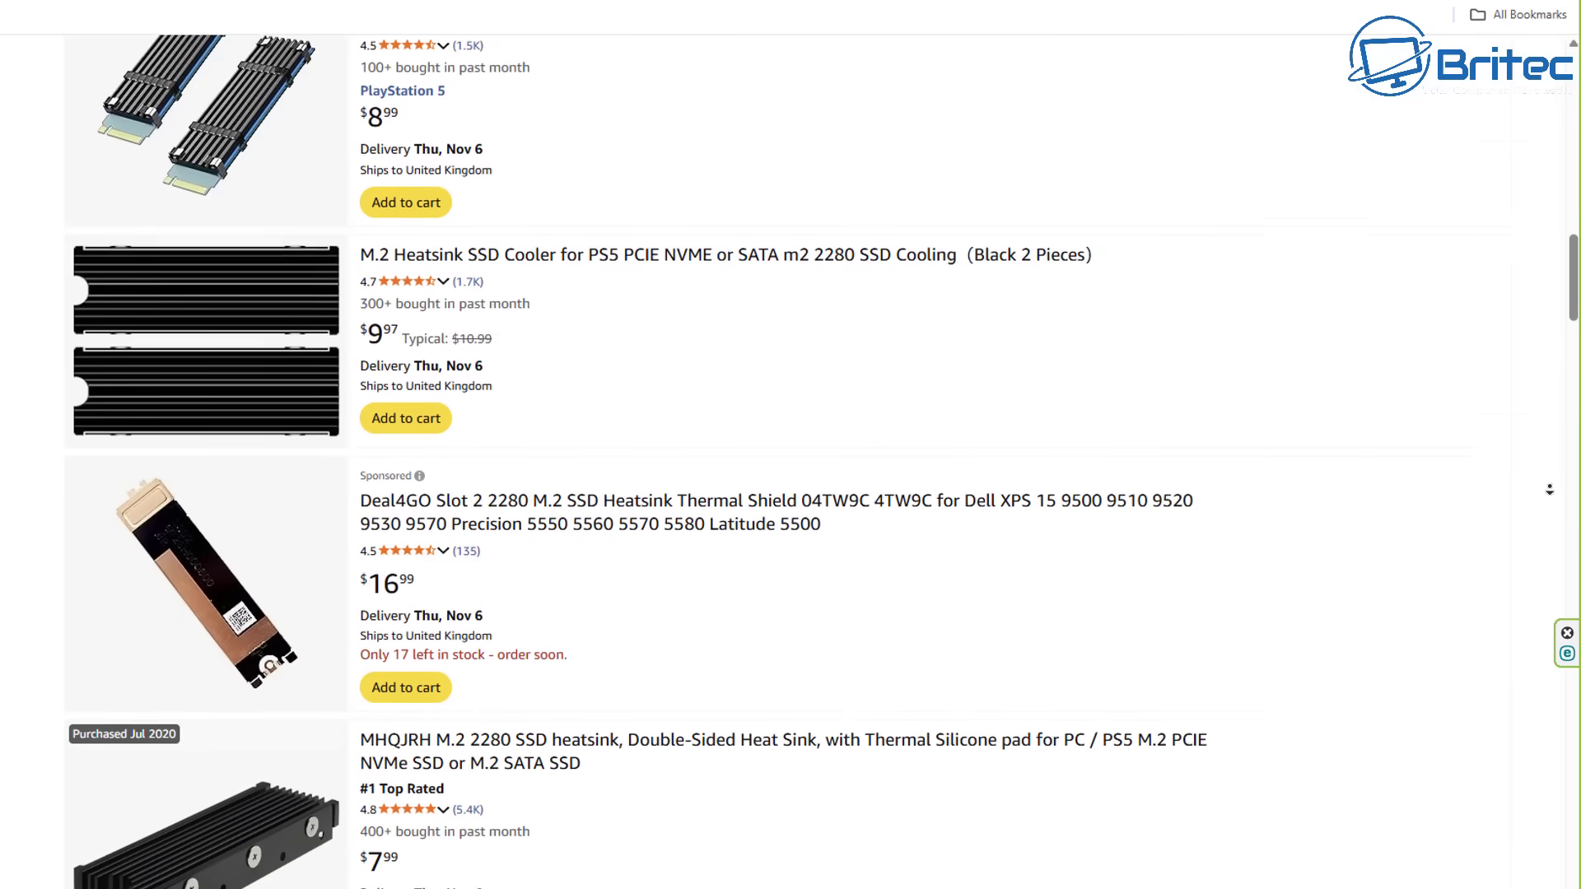
{"action": "scroll", "coordinate": [1549, 489], "scroll_direction": "down", "scroll_amount": 3}
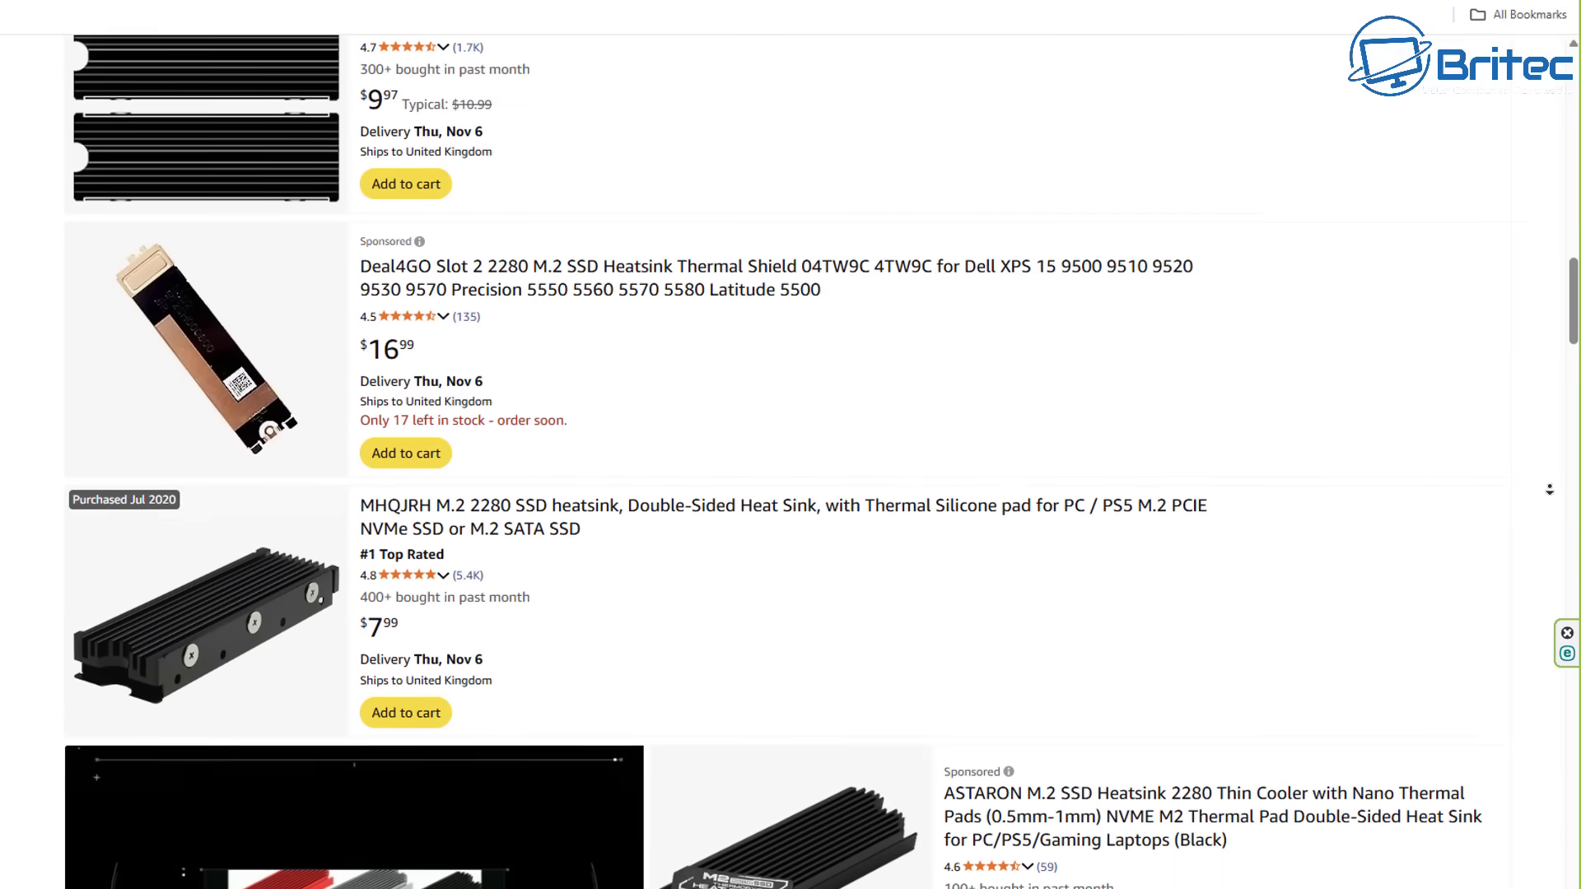
{"action": "scroll", "coordinate": [1548, 489], "scroll_direction": "down", "scroll_amount": 3}
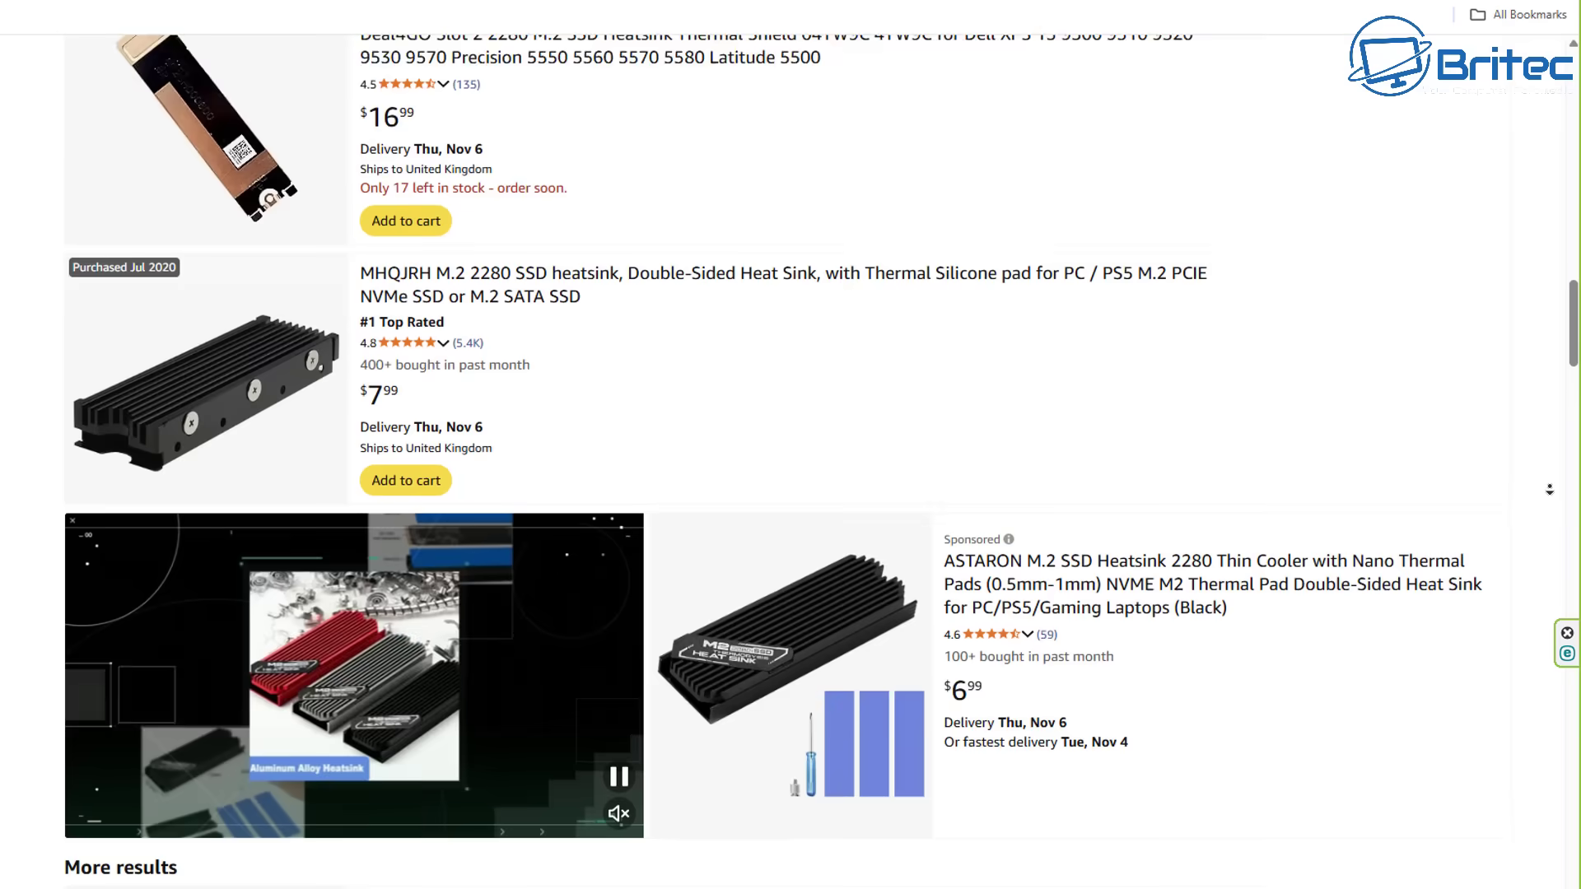
{"action": "scroll", "coordinate": [1549, 489], "scroll_direction": "down", "scroll_amount": 3}
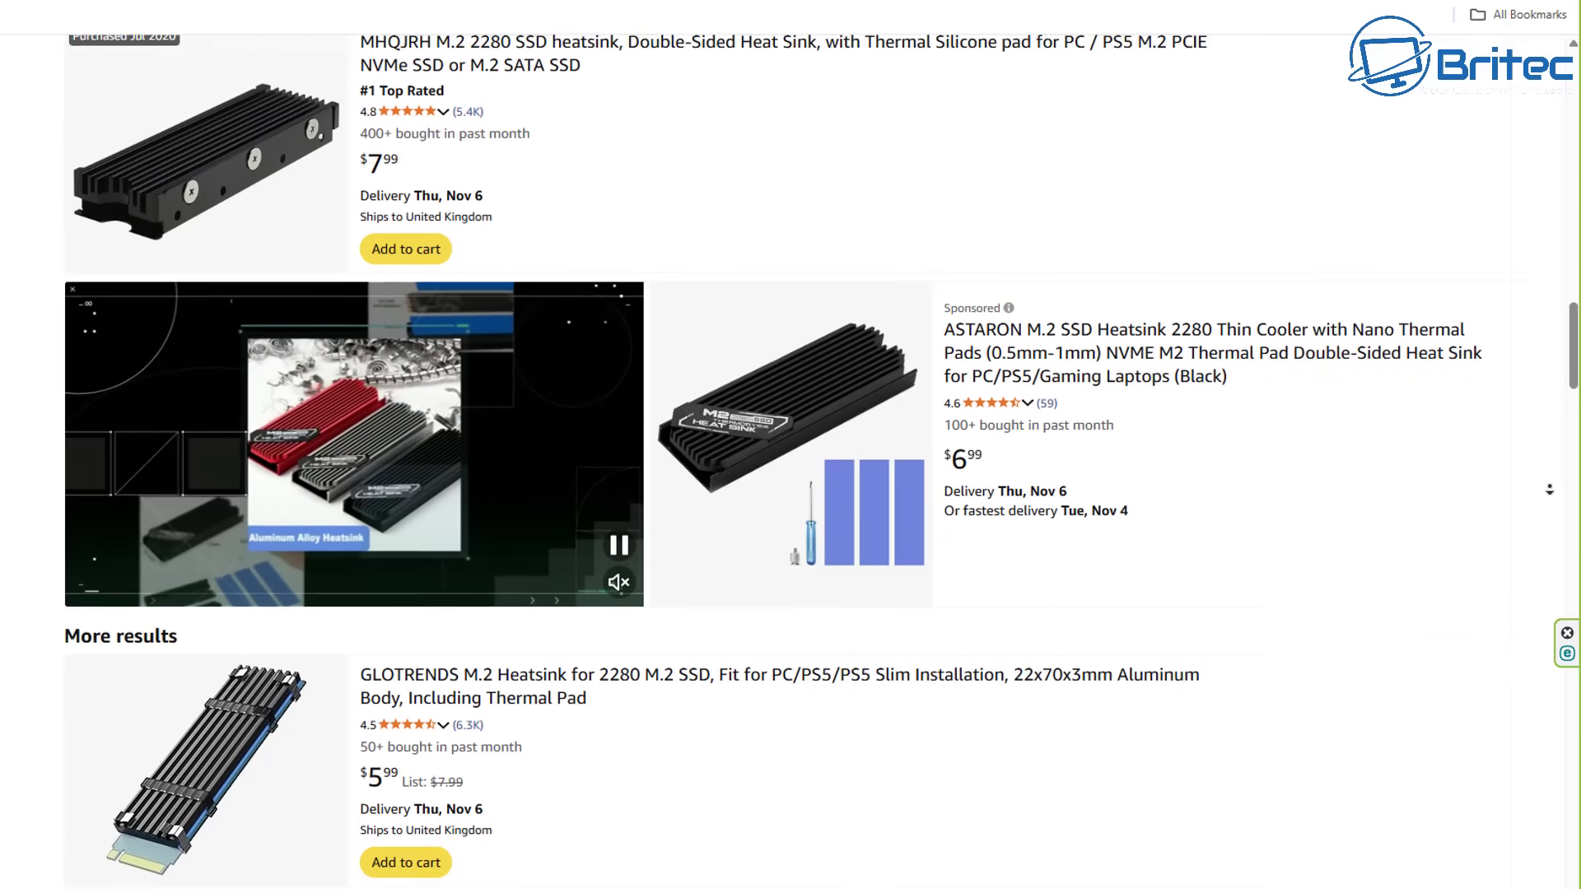
{"action": "scroll", "coordinate": [1549, 489], "scroll_direction": "down", "scroll_amount": 3}
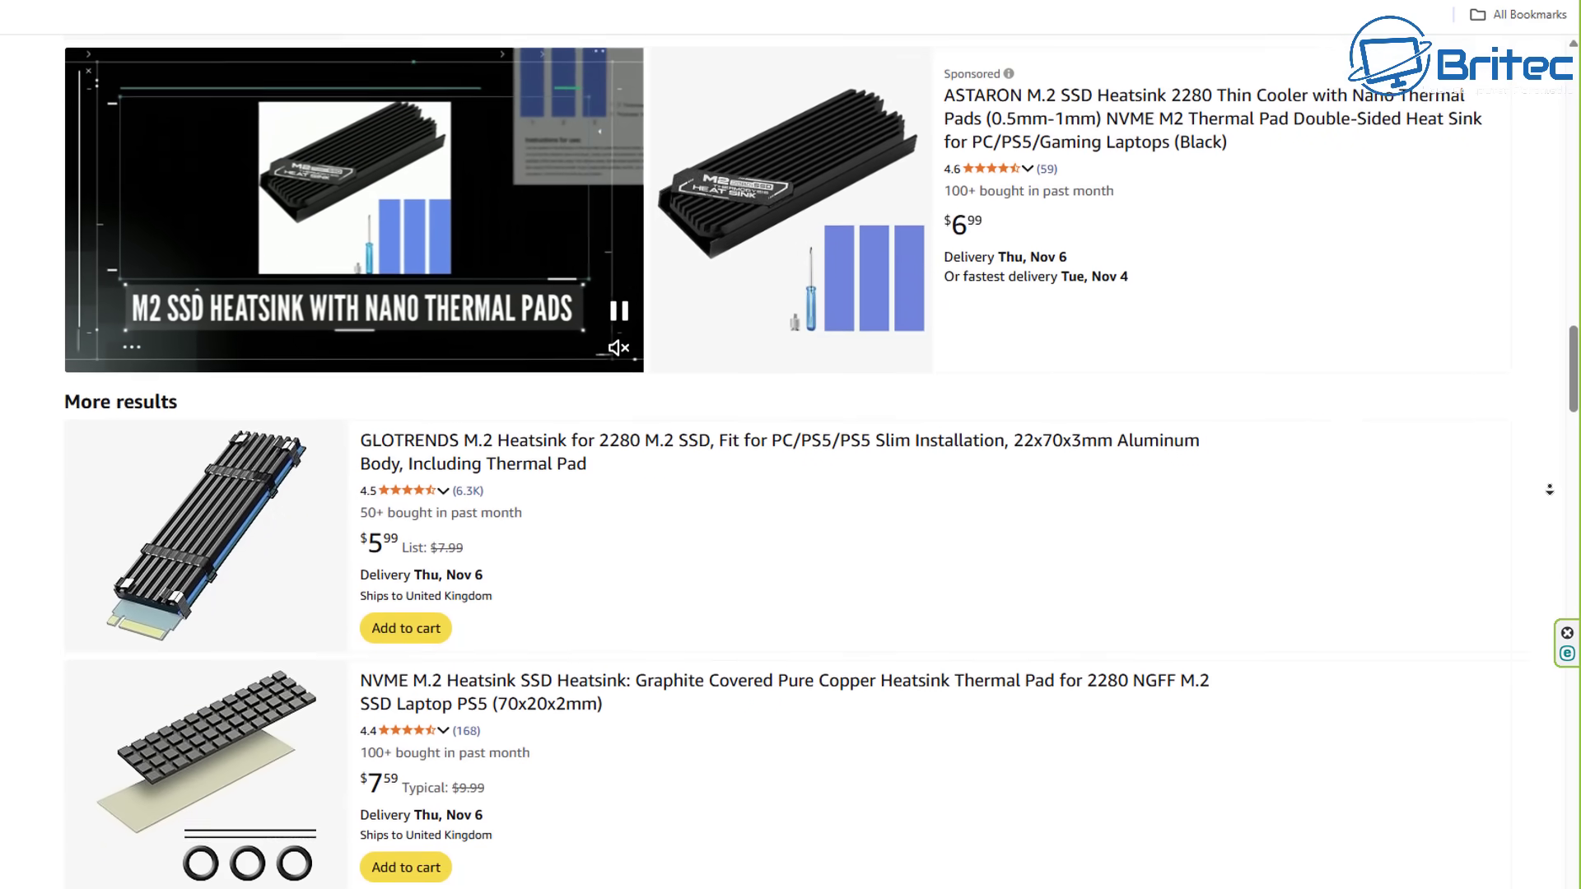
{"action": "scroll", "coordinate": [1549, 489], "scroll_direction": "down", "scroll_amount": 3}
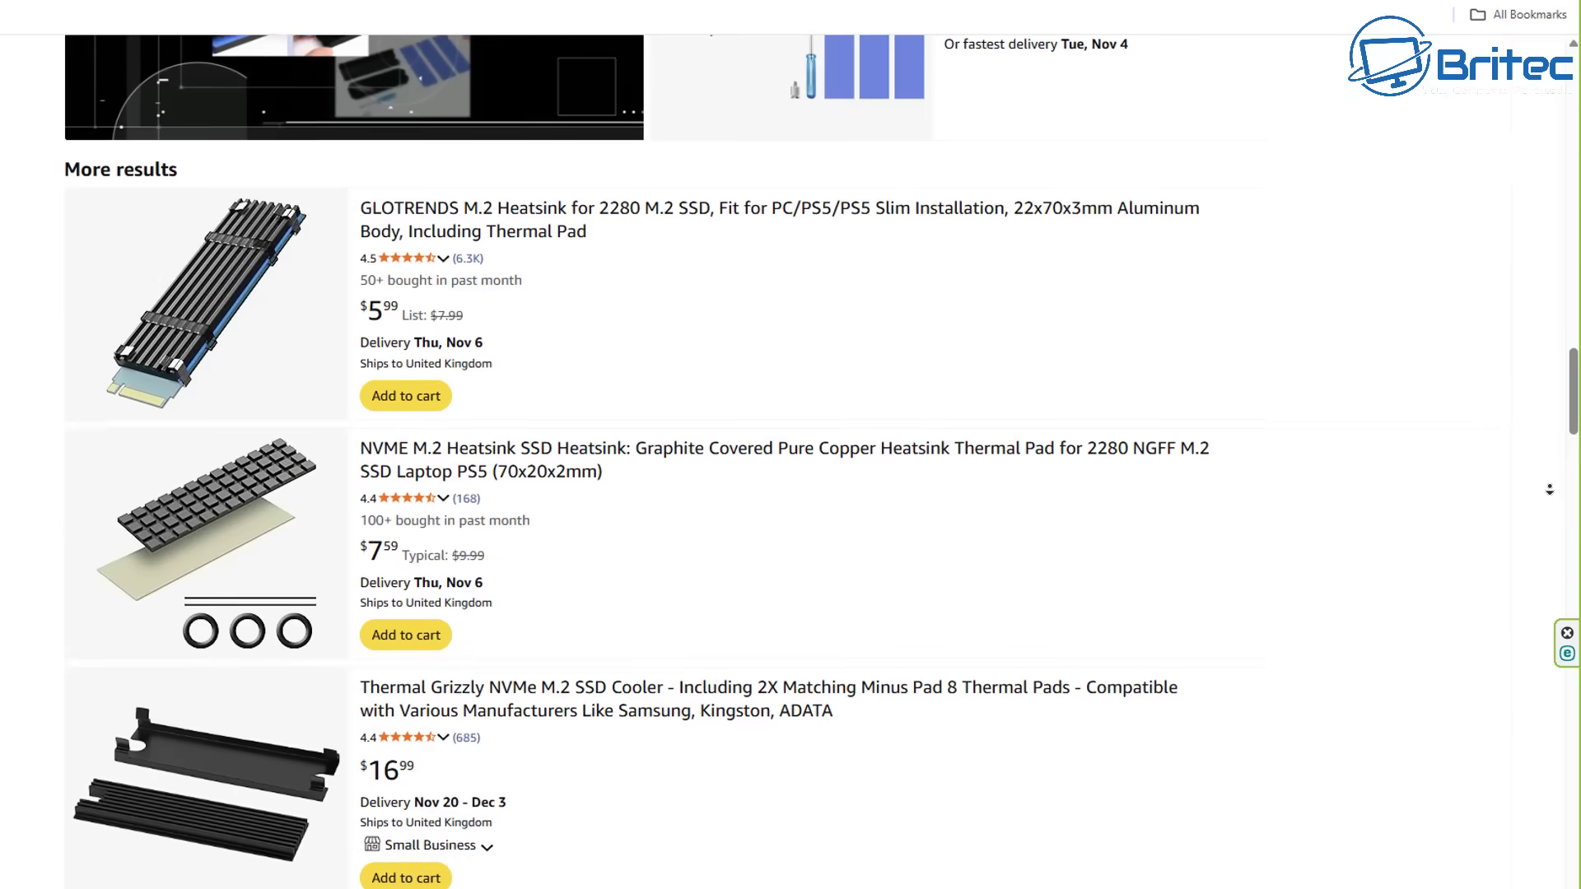
{"action": "scroll", "coordinate": [1549, 489], "scroll_direction": "down", "scroll_amount": 3}
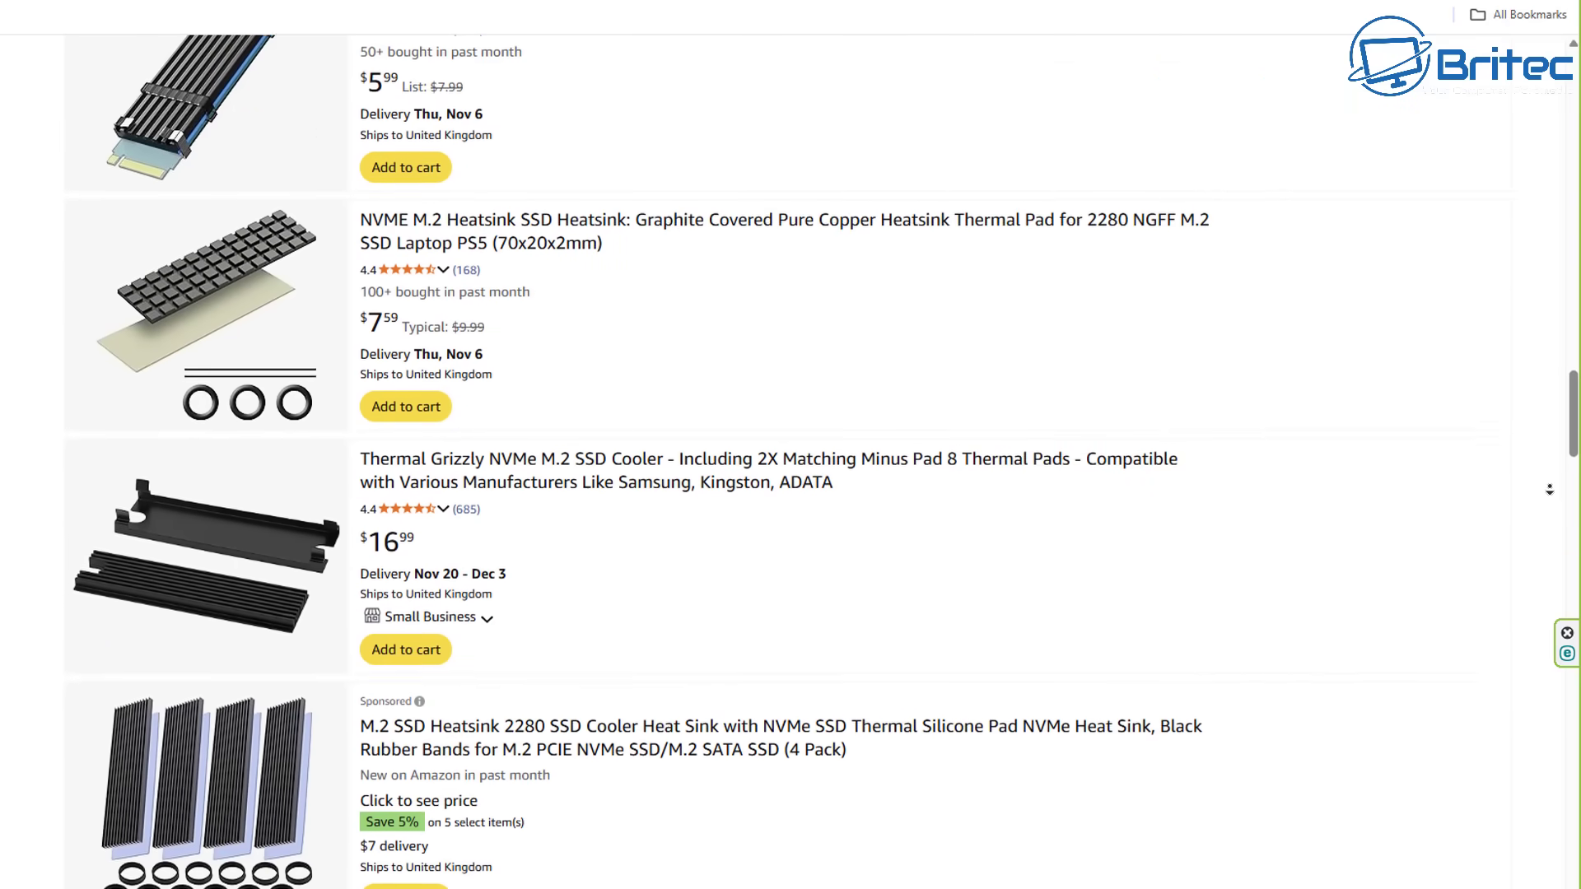
{"action": "scroll", "coordinate": [1549, 489], "scroll_direction": "down", "scroll_amount": 3}
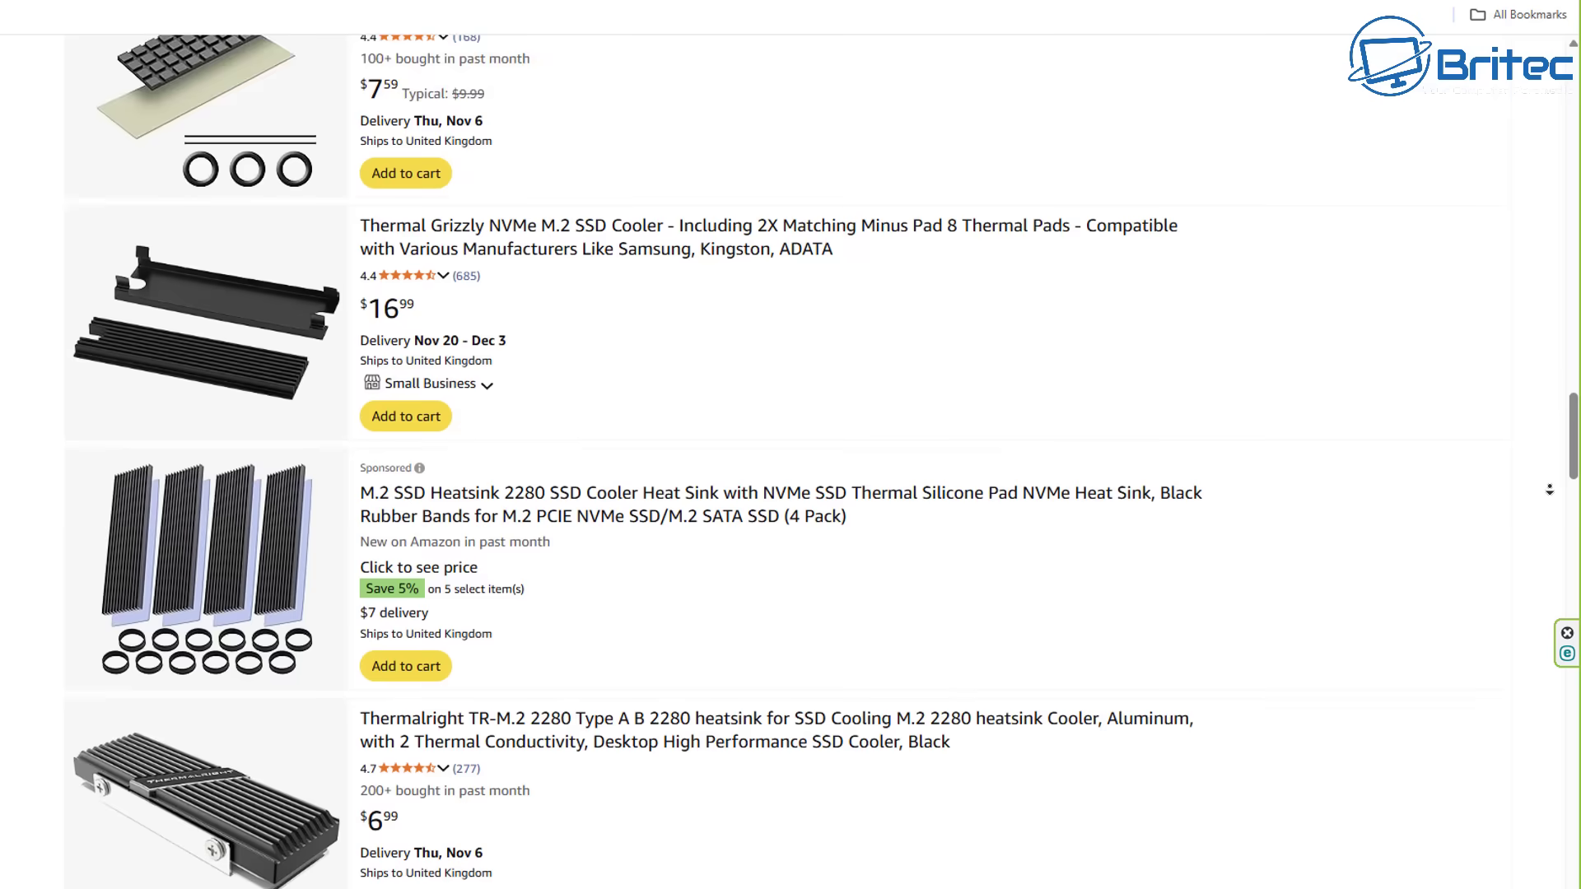
{"action": "scroll", "coordinate": [1549, 489], "scroll_direction": "down", "scroll_amount": 3}
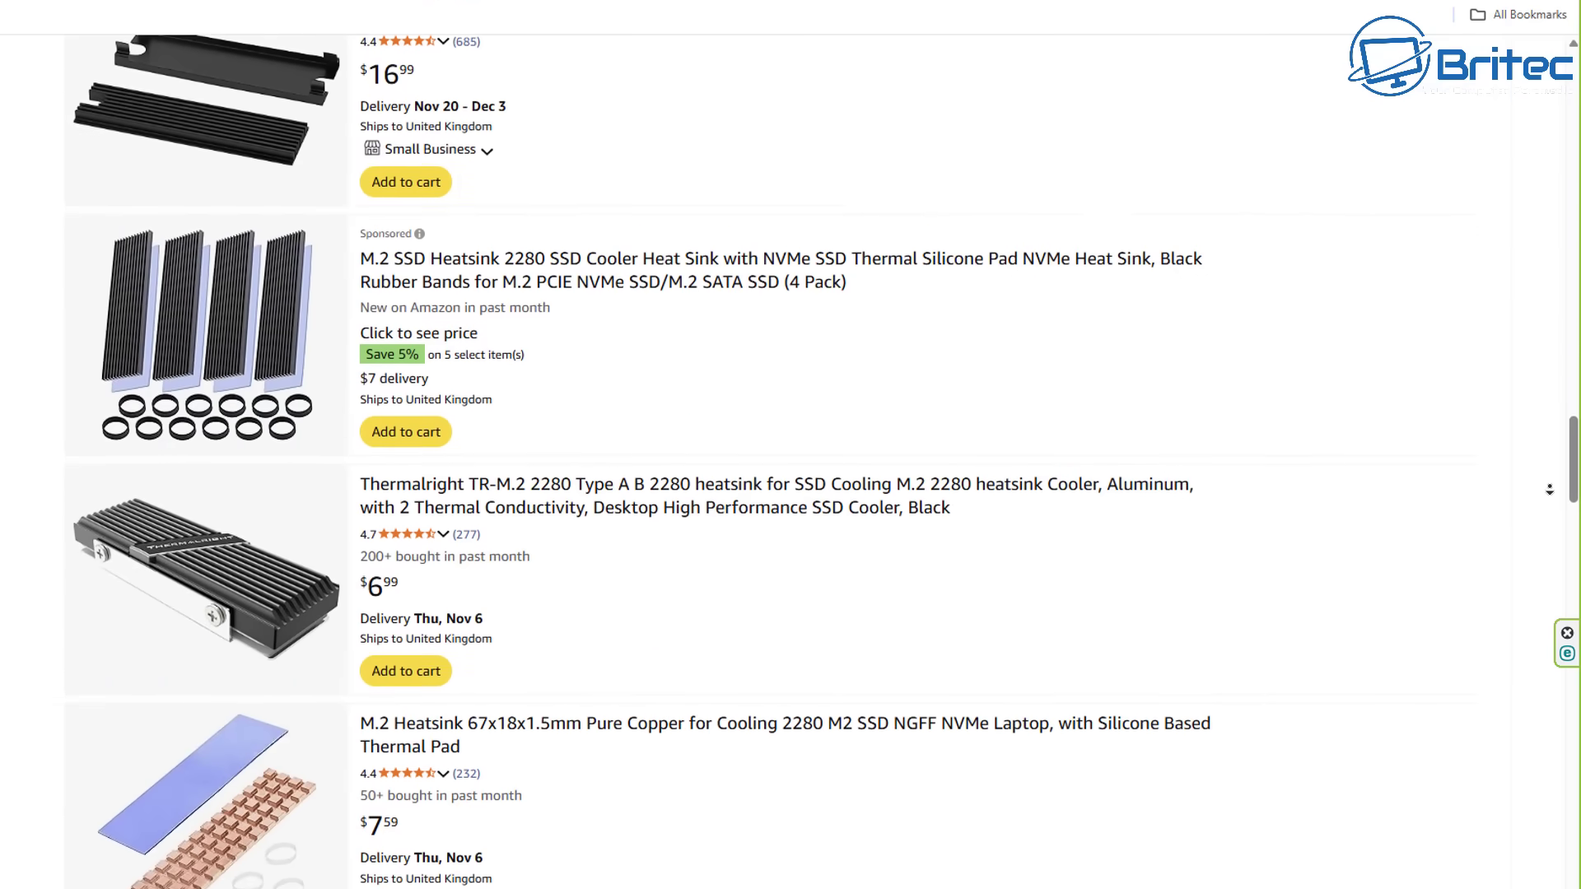
{"action": "scroll", "coordinate": [1549, 489], "scroll_direction": "down", "scroll_amount": 3}
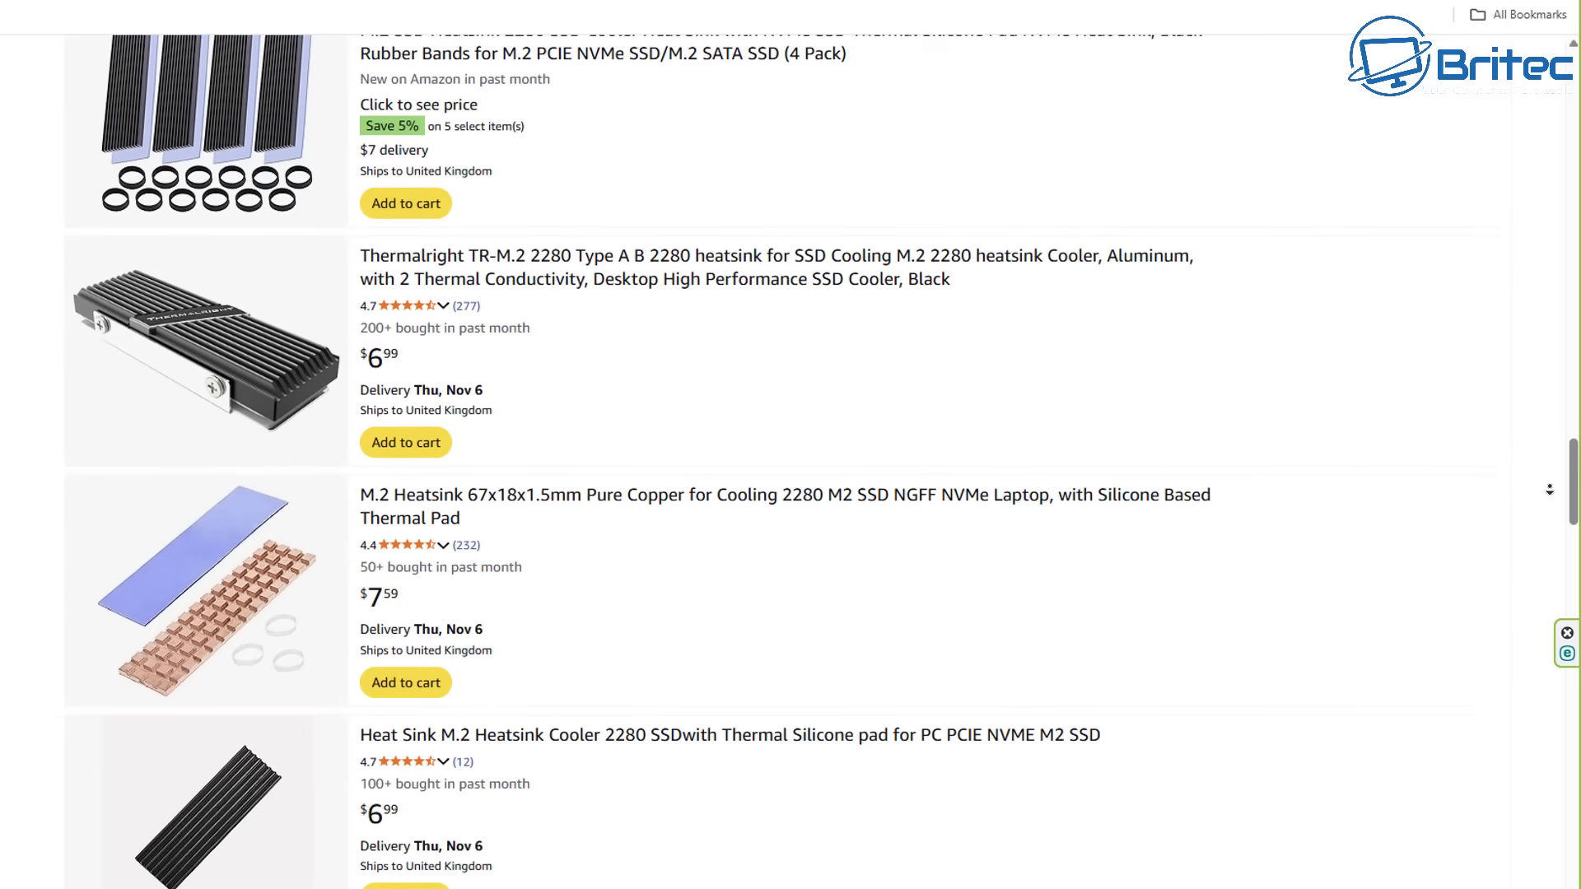
{"action": "scroll", "coordinate": [1548, 489], "scroll_direction": "down", "scroll_amount": 1}
{"action": "middle_click", "coordinate": [1555, 495]}
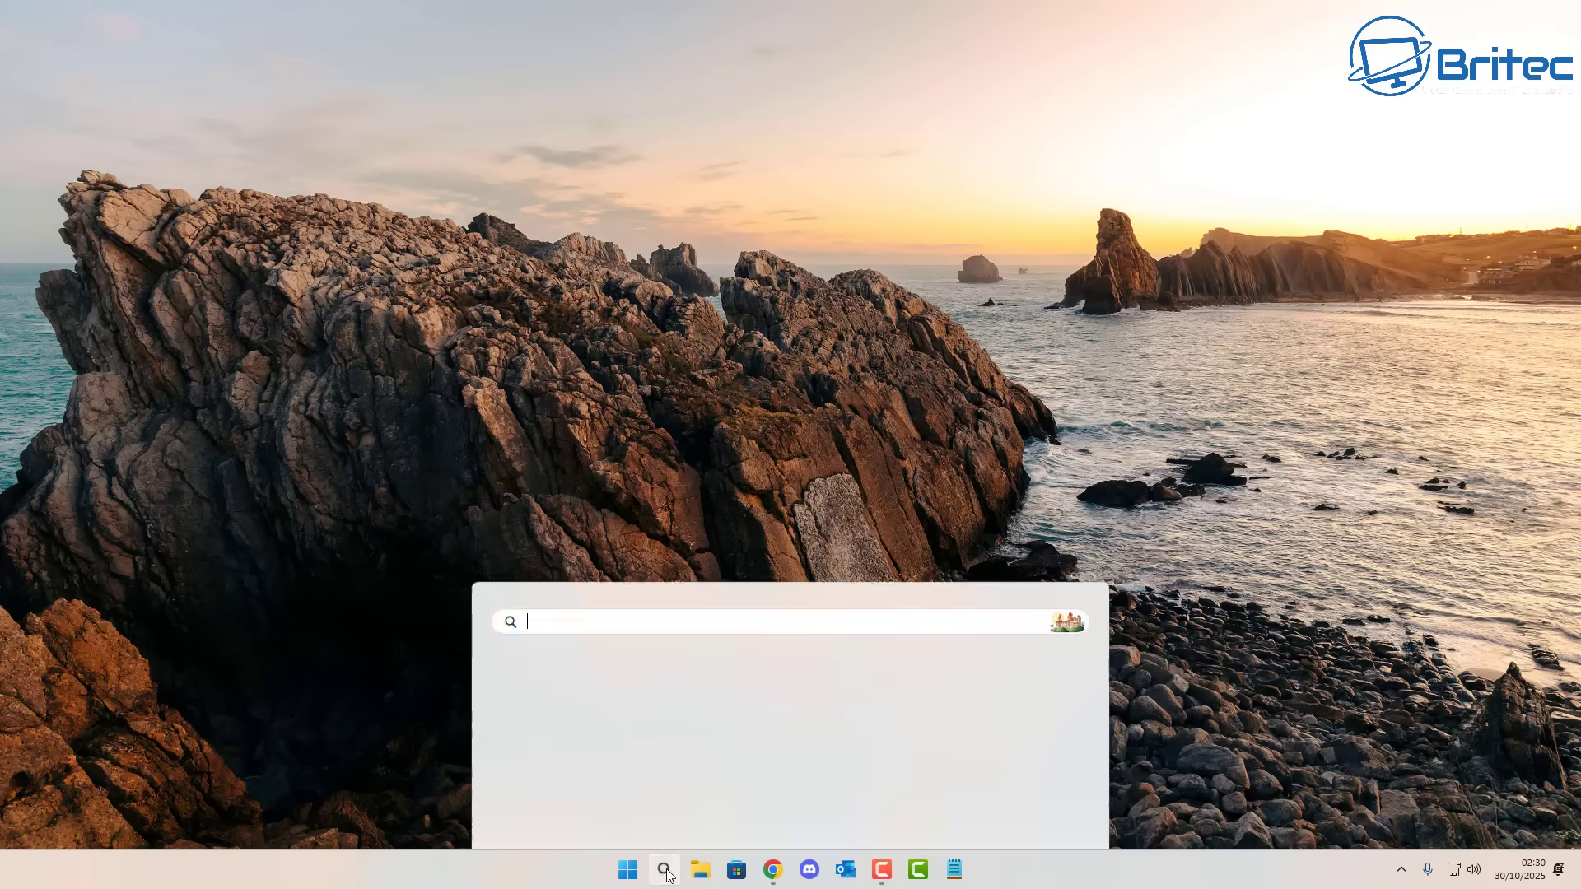
Search Windows for 'system info' and open the System Information app.
{"action": "type", "text": "sys"}
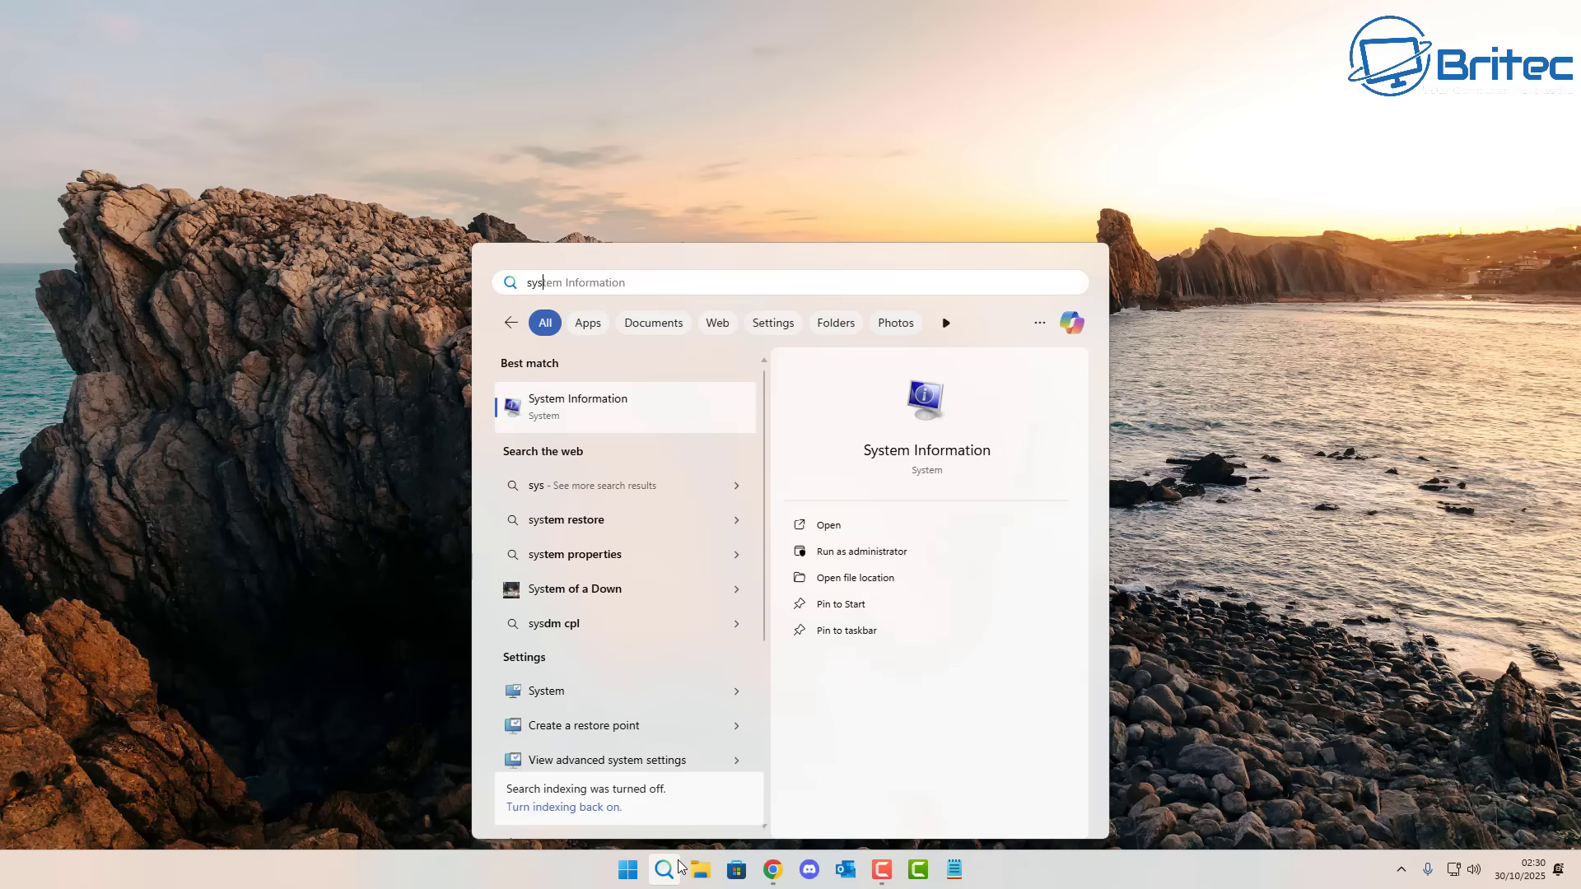
{"action": "type", "text": "te,m"}
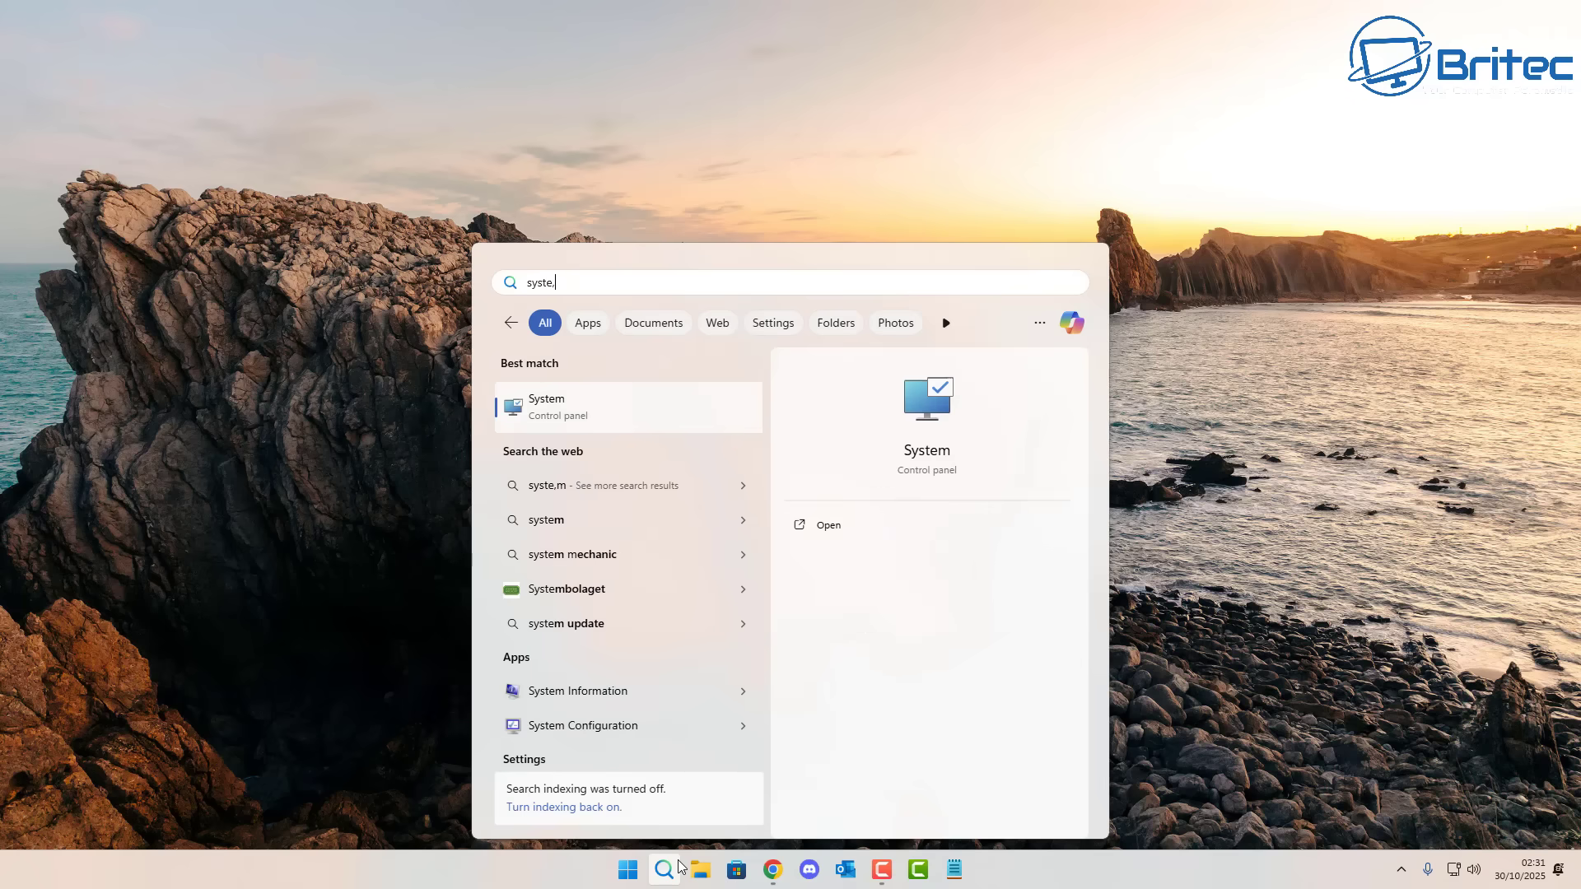
{"action": "key", "text": "BackSpace"}
{"action": "type", "text": "m"}
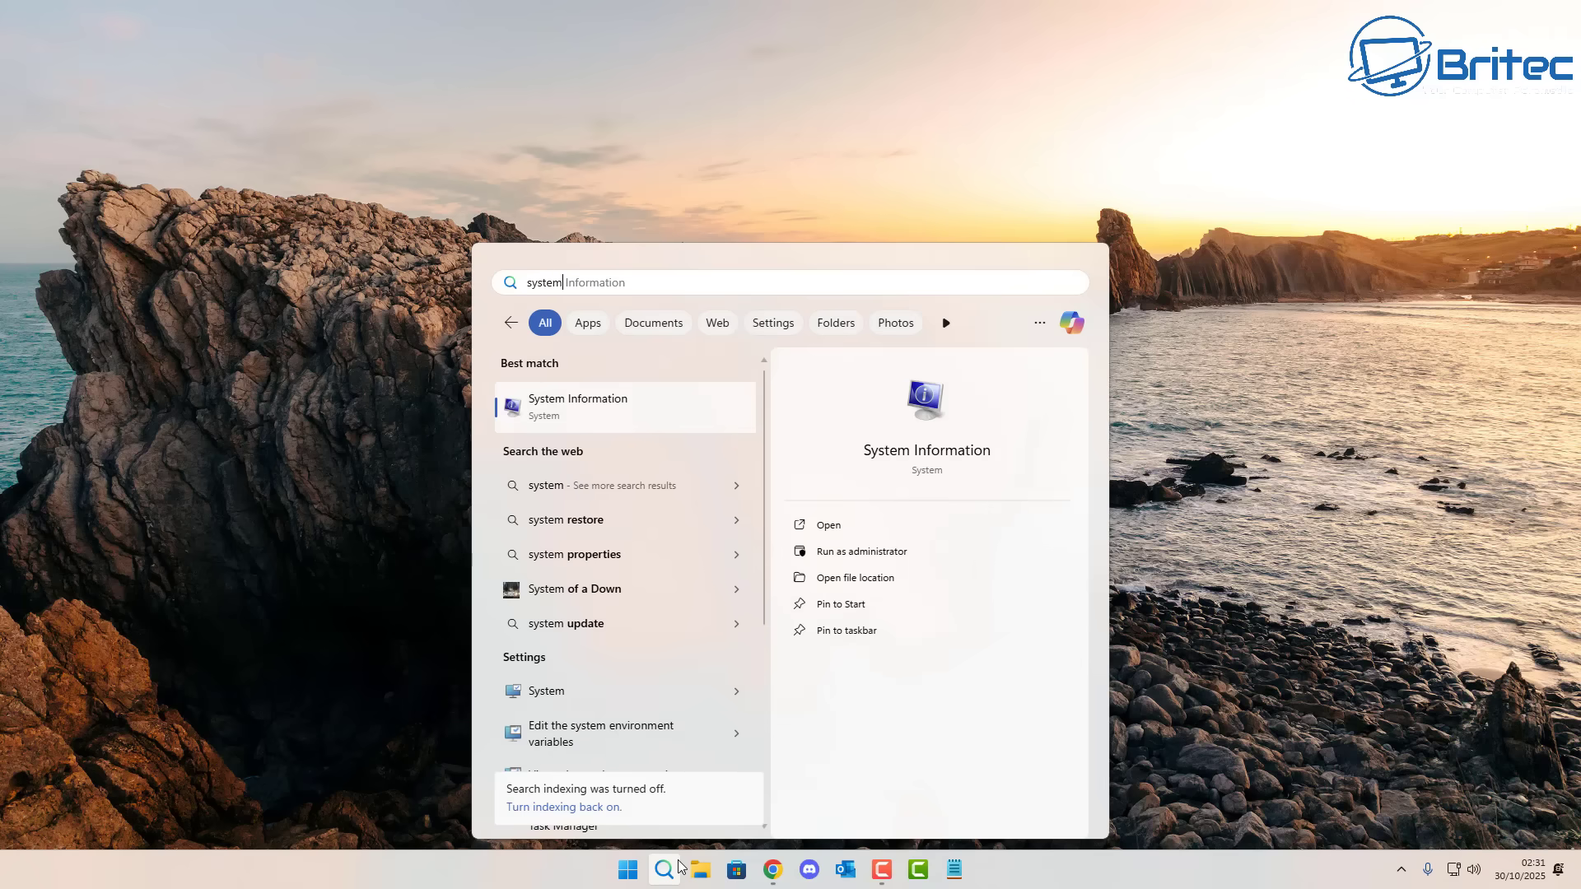
{"action": "left_click", "coordinate": [1401, 870]}
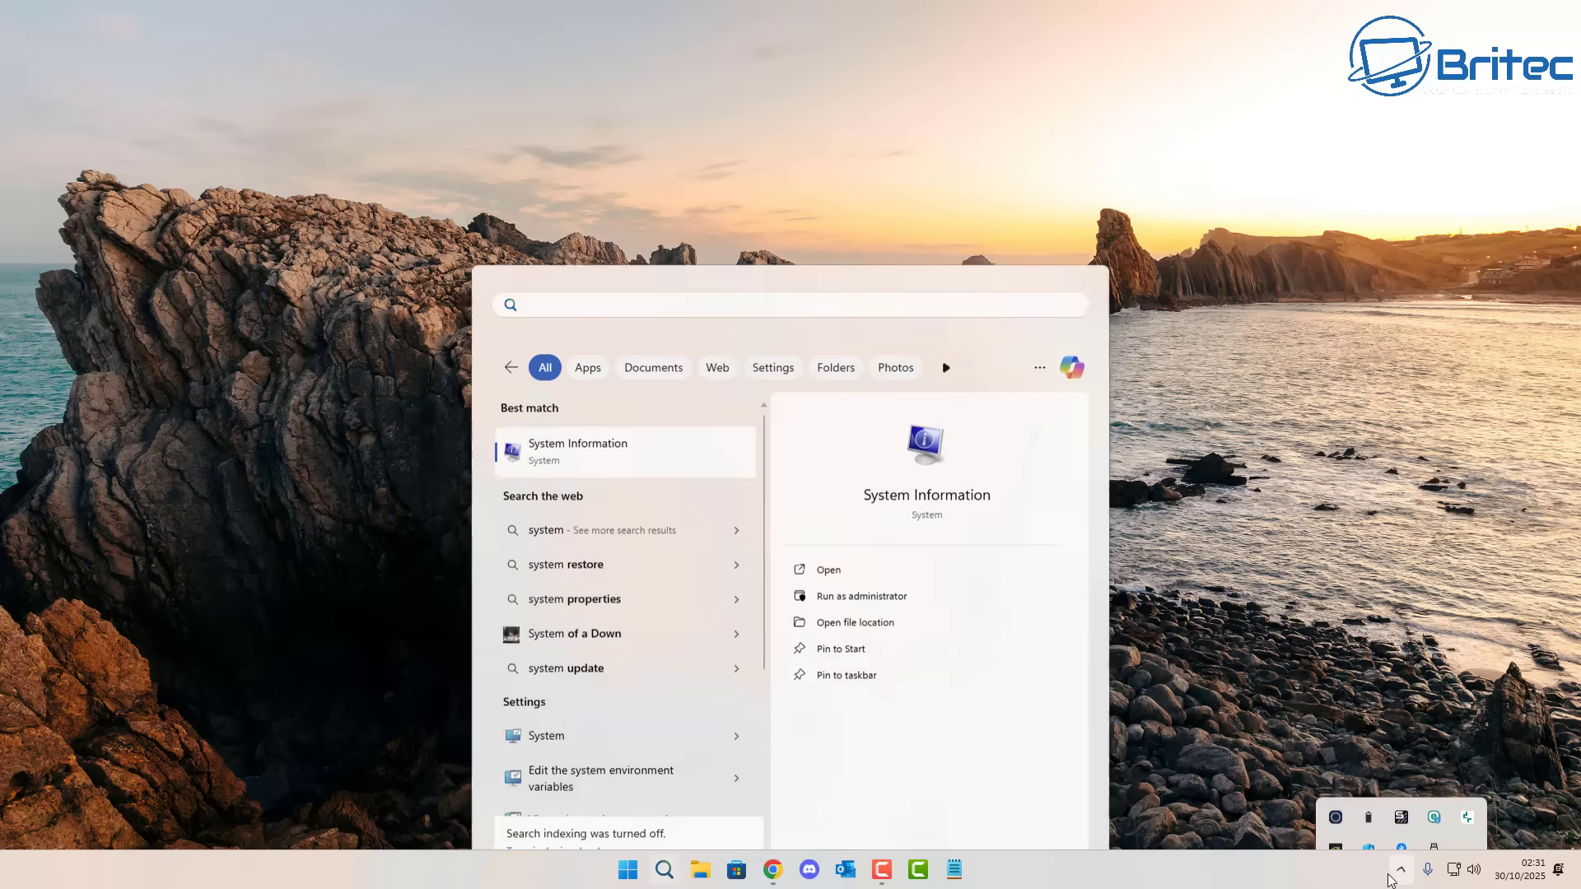
{"action": "left_click", "coordinate": [1188, 604]}
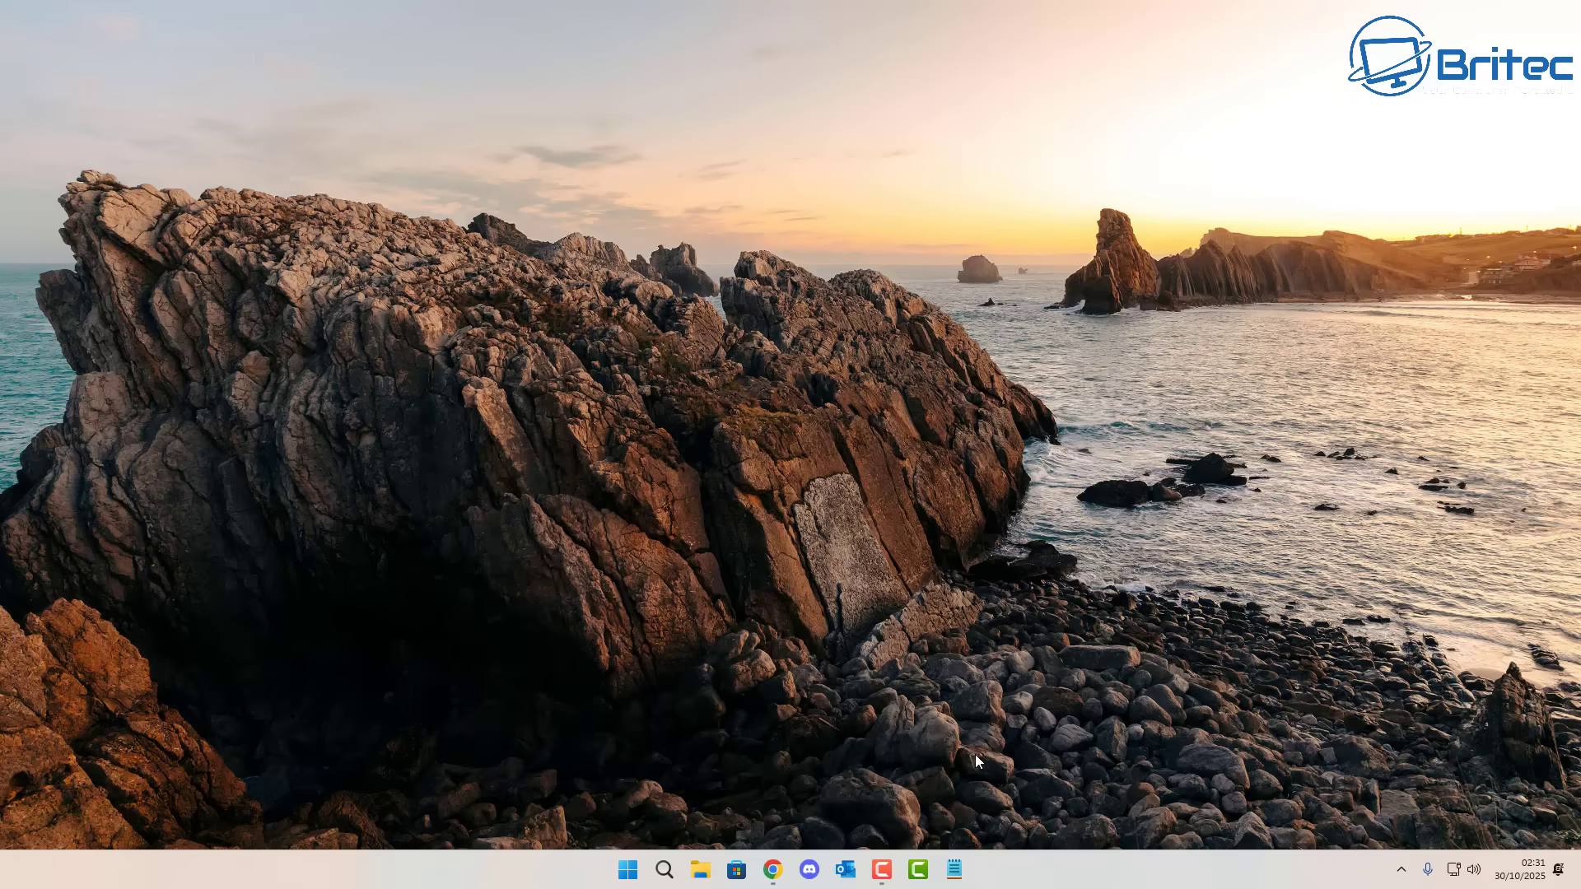
{"action": "left_click", "coordinate": [661, 874]}
{"action": "type", "text": "s"}
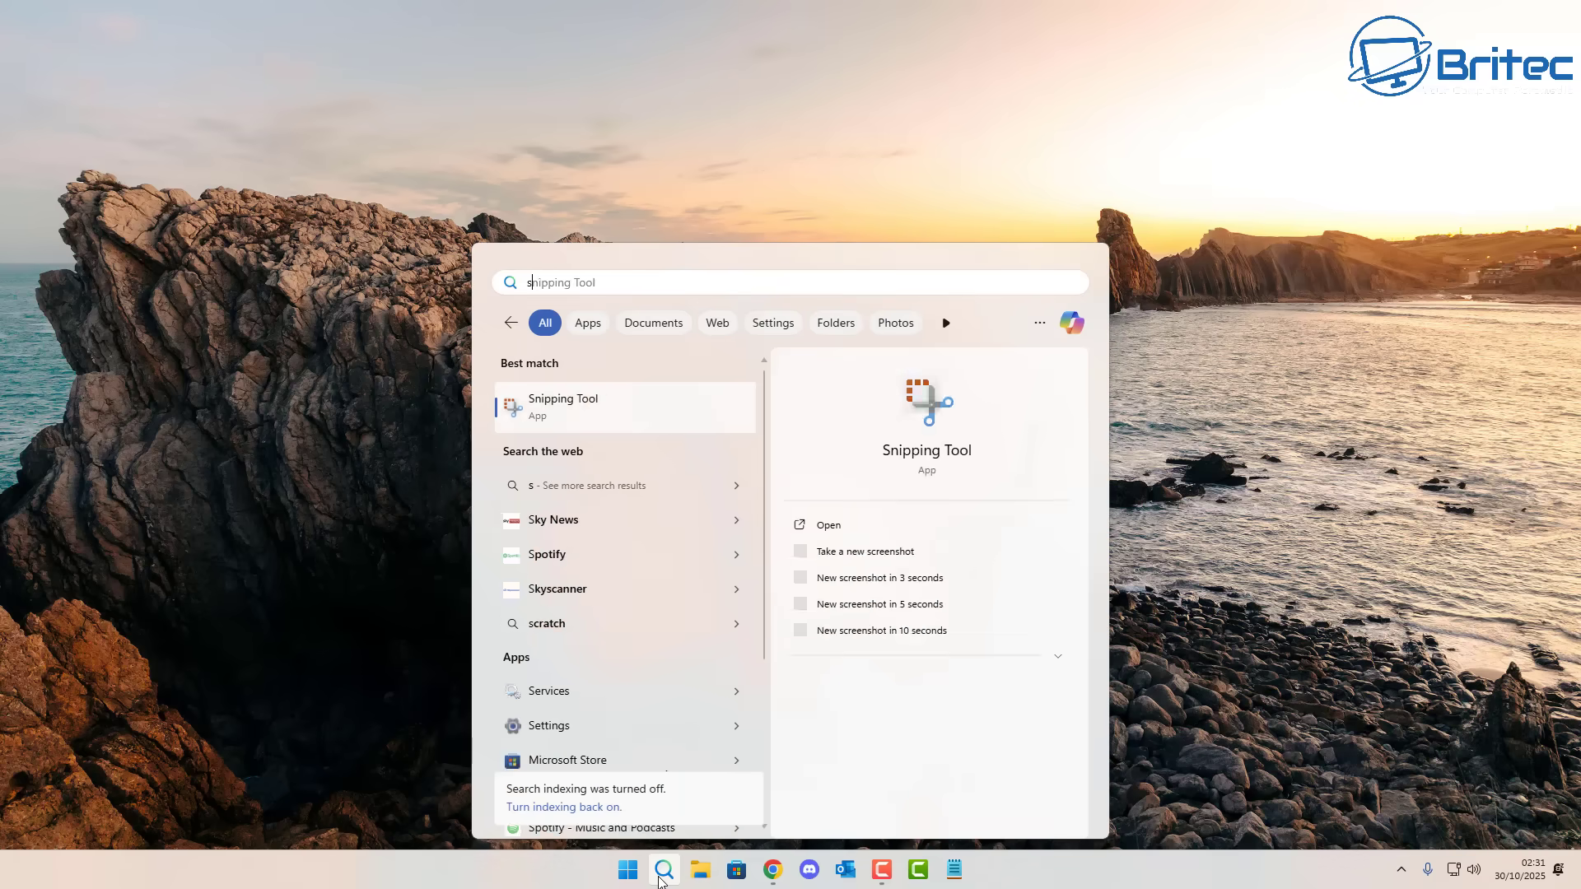
{"action": "type", "text": "ystem info"}
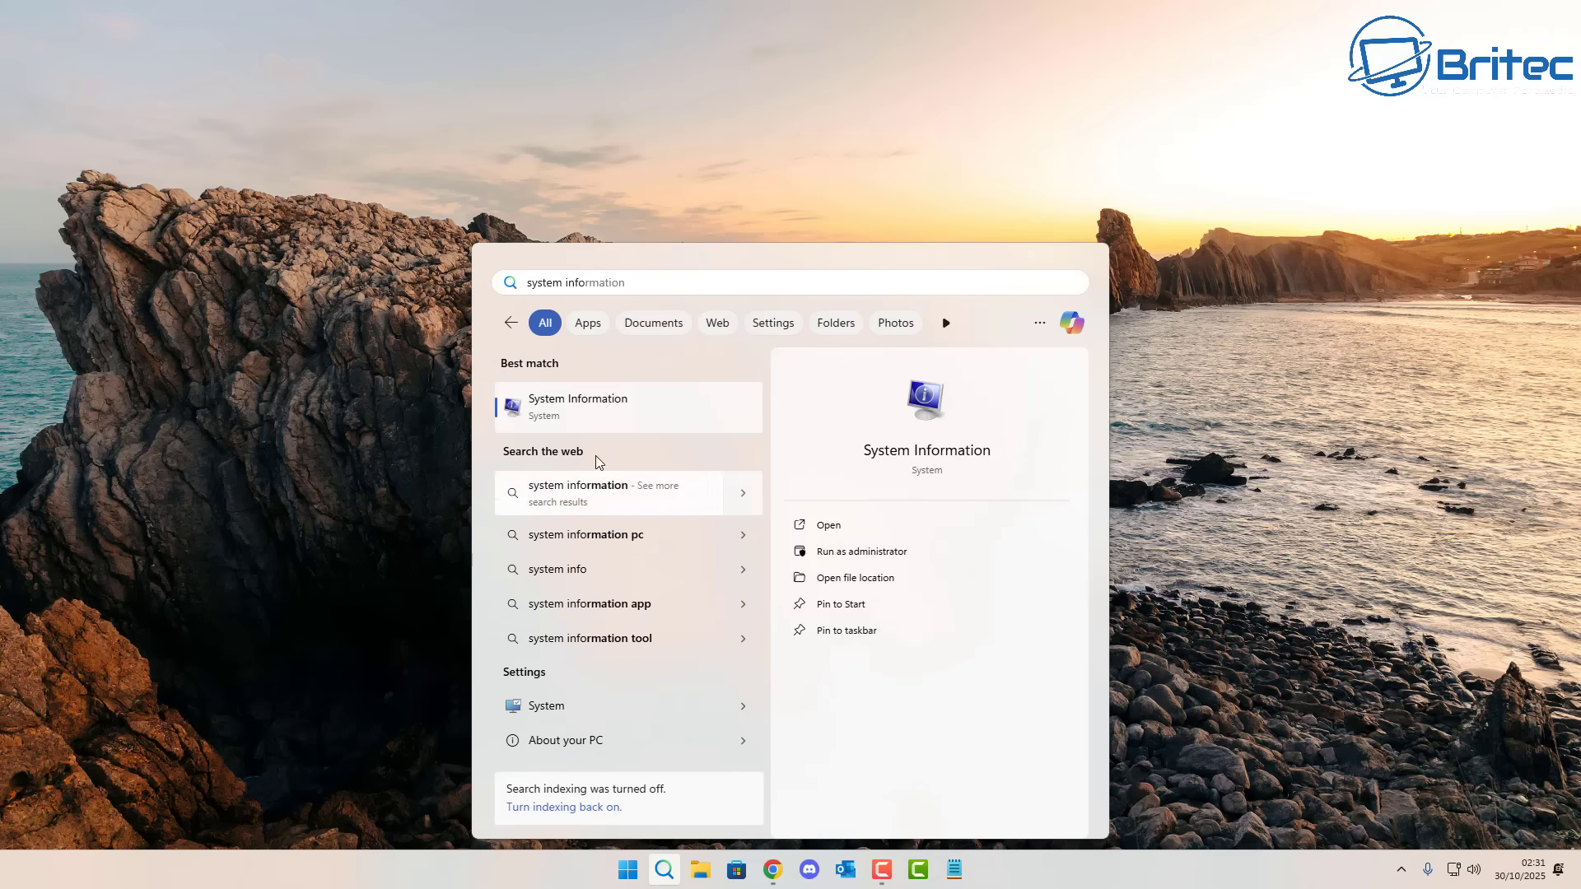
{"action": "left_click", "coordinate": [590, 418]}
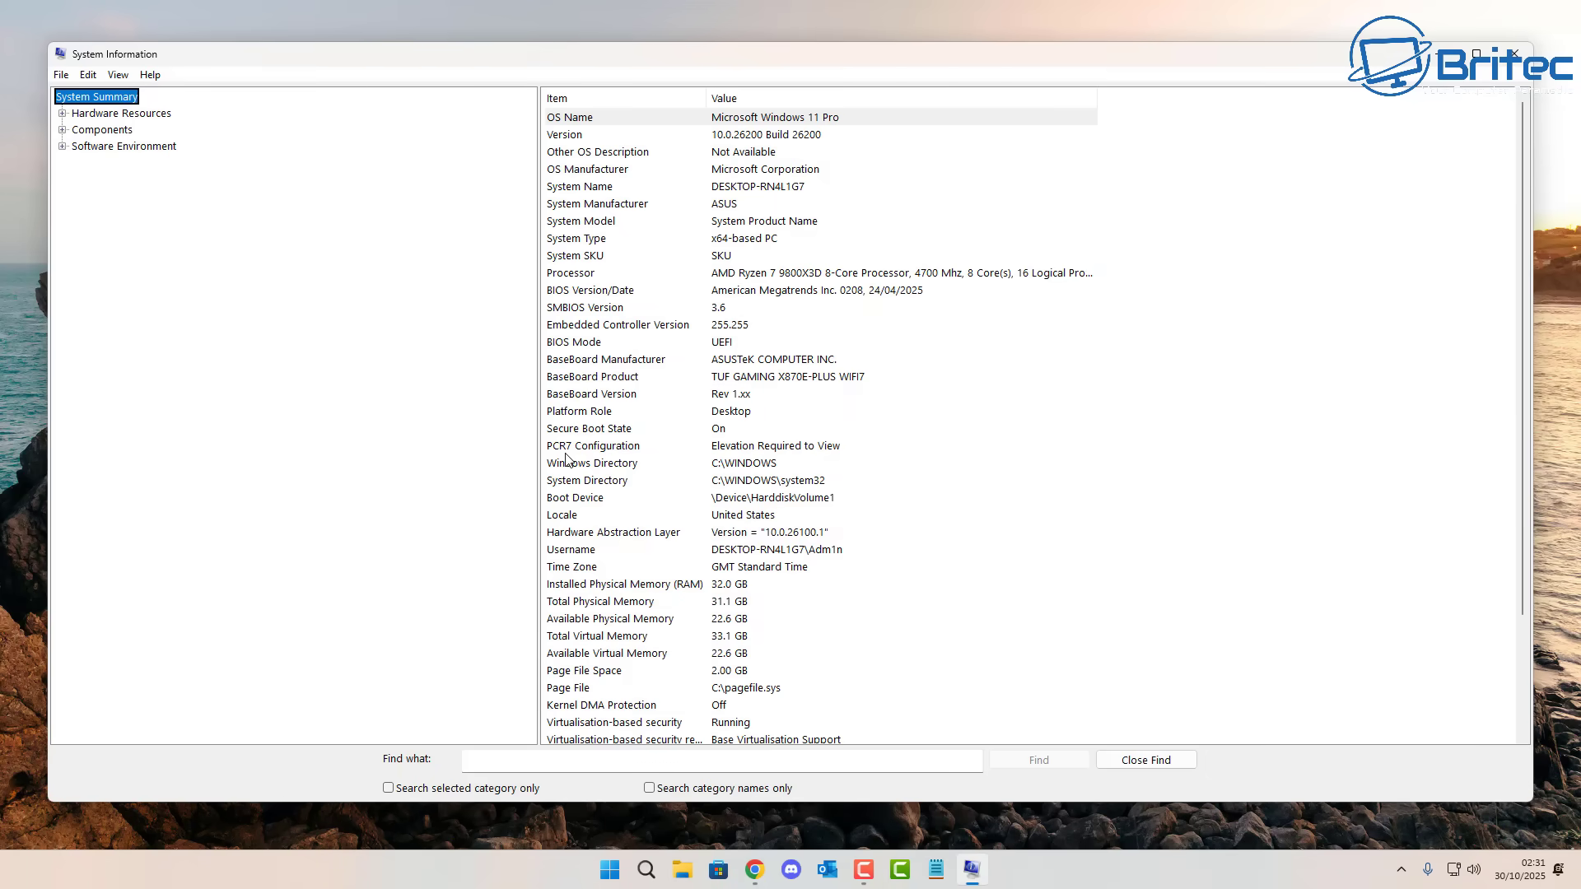
Review the BaseBoard and BIOS Version/Date entries, then copy the TUF GAMING X870E-PLUS WIFI7 BaseBoard Product.
{"action": "left_click", "coordinate": [738, 361]}
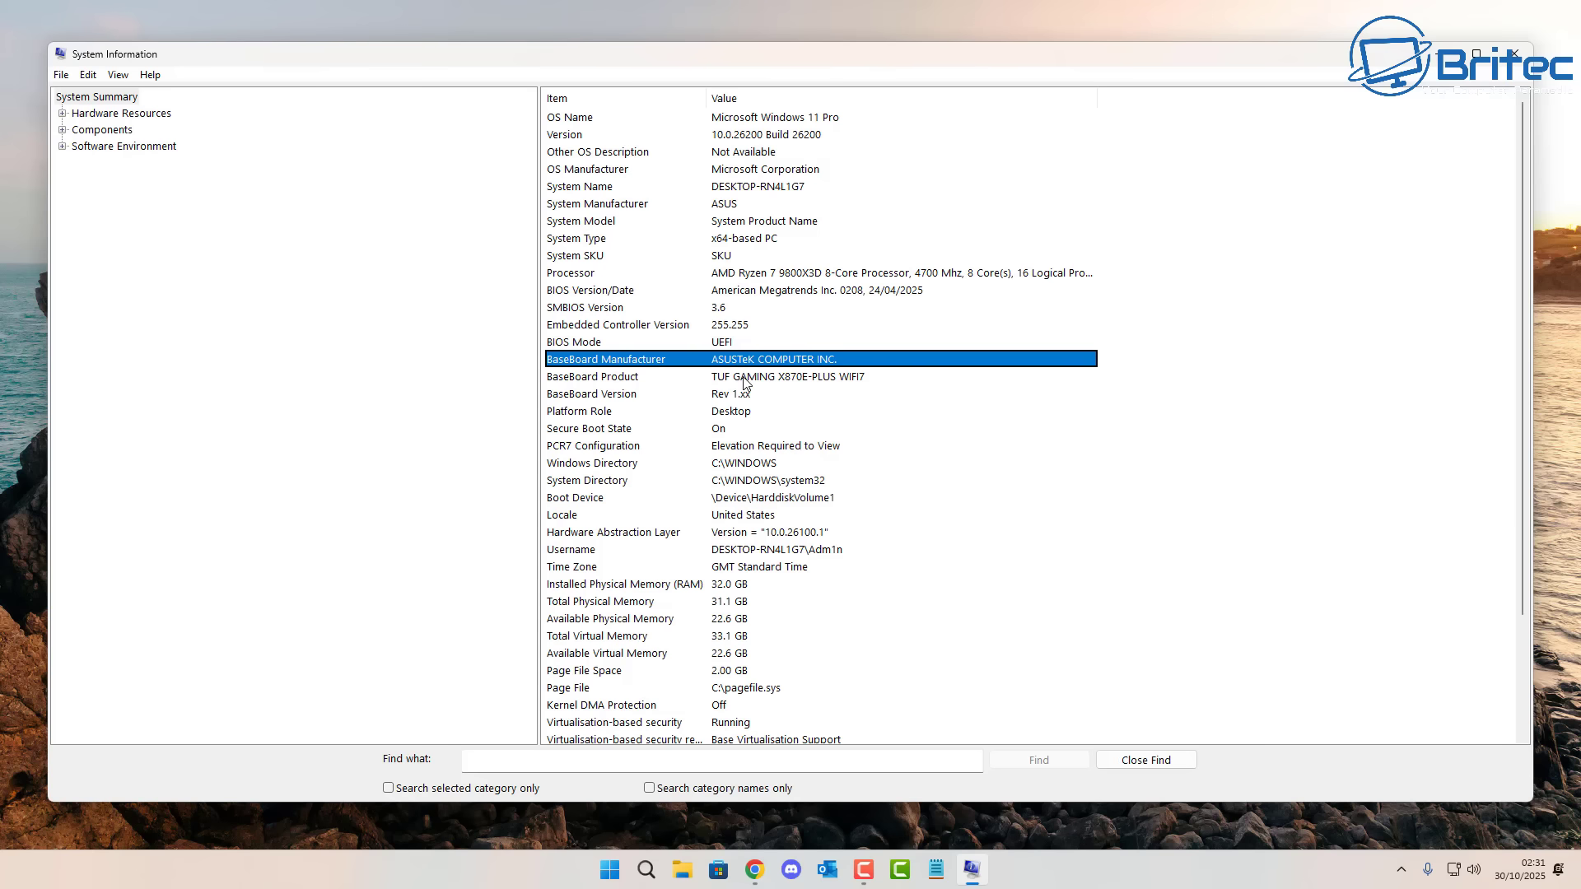
{"action": "left_click", "coordinate": [744, 380]}
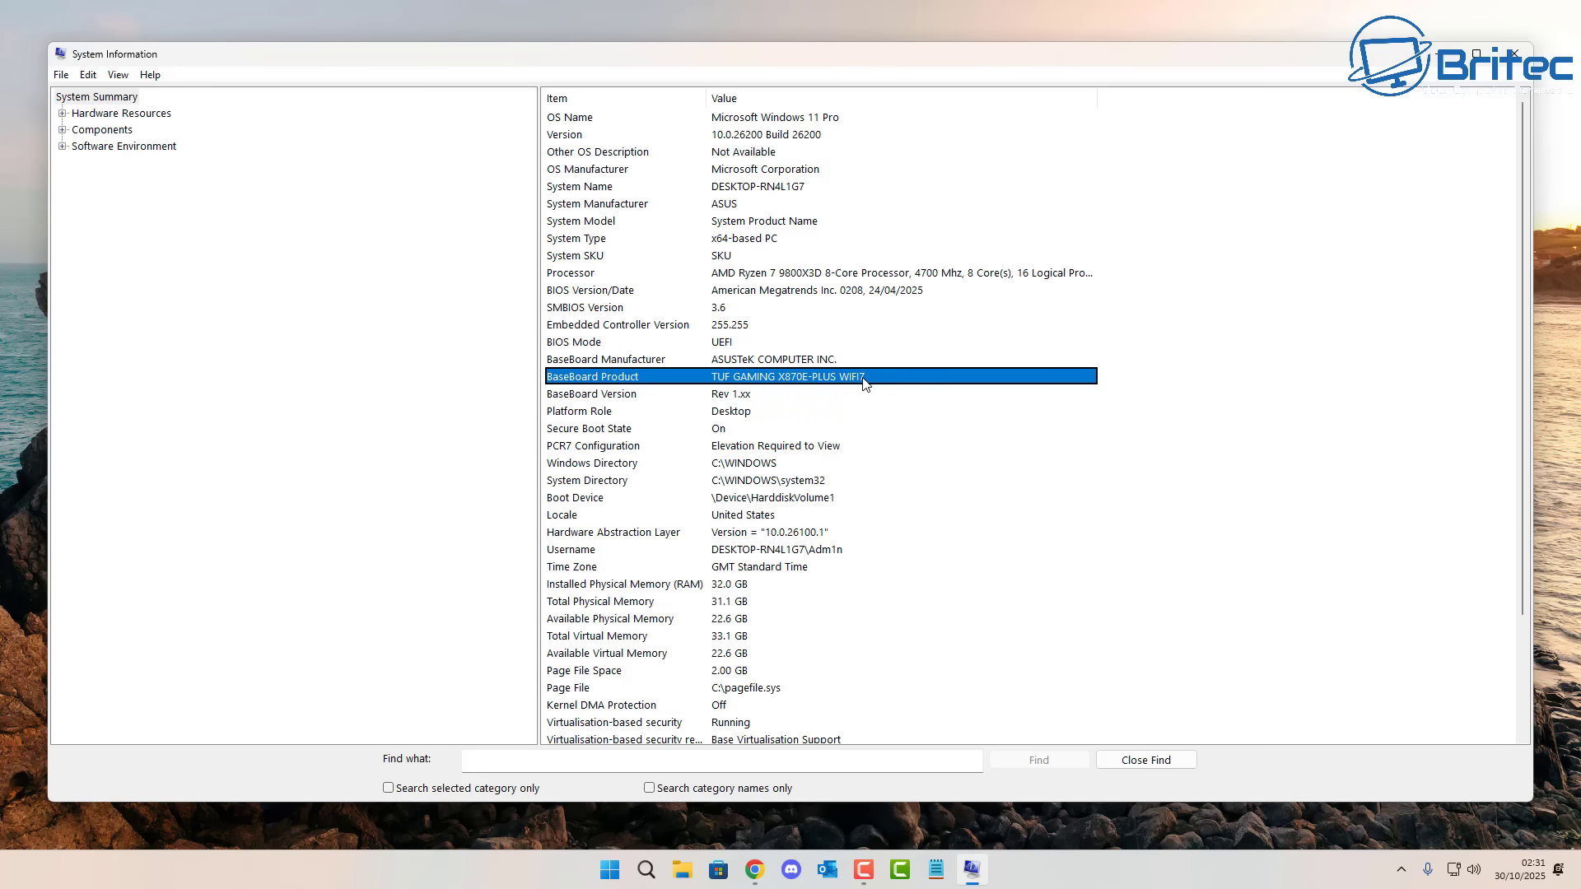
{"action": "left_click", "coordinate": [739, 395]}
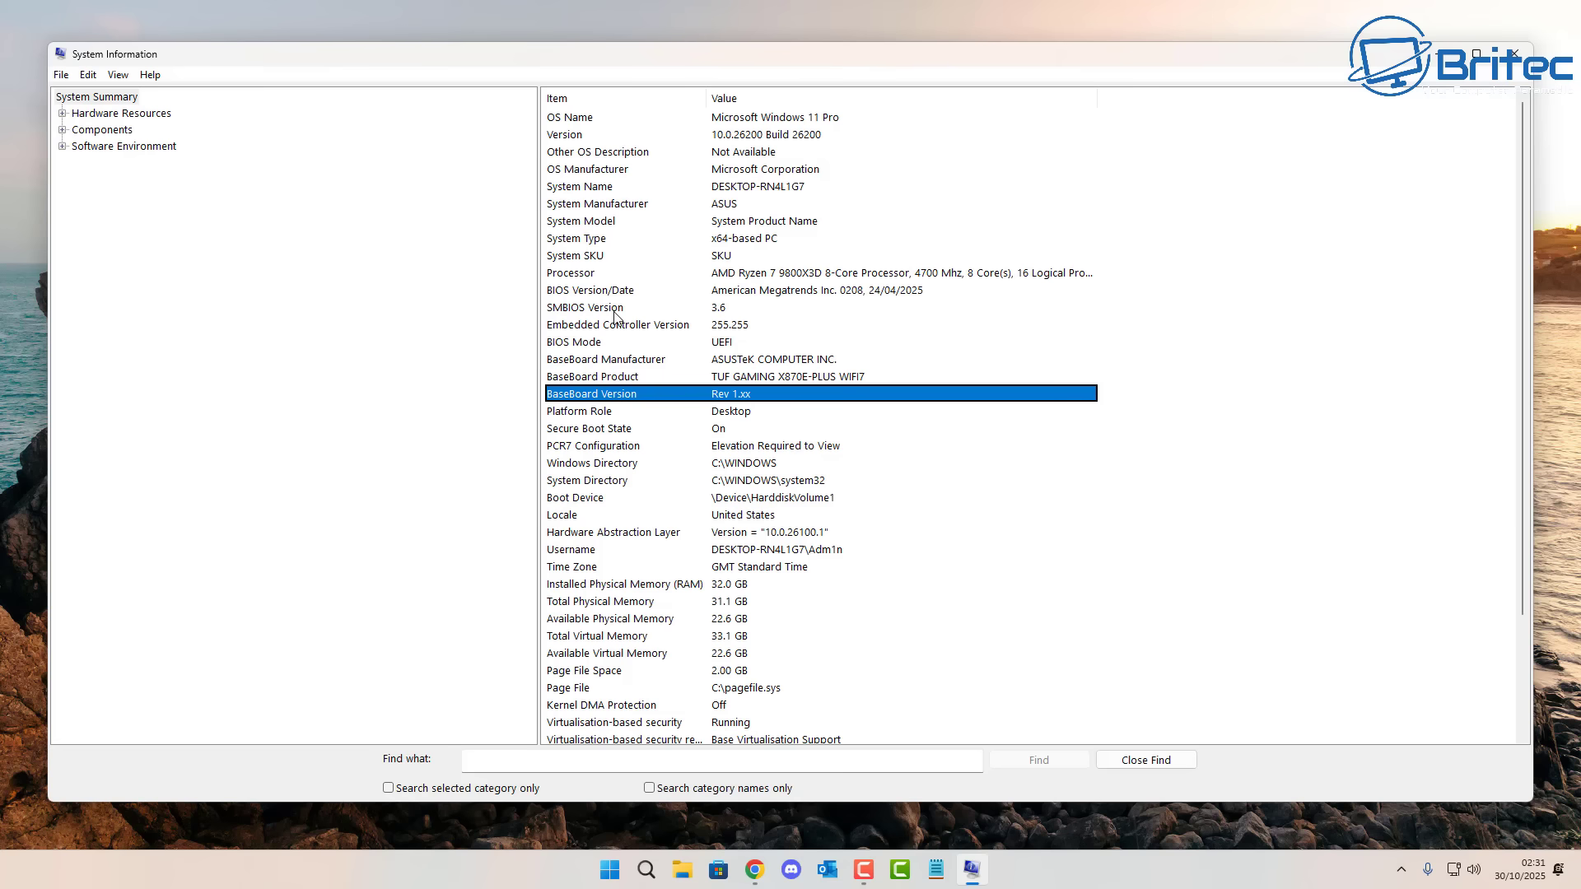
{"action": "left_click", "coordinate": [667, 295]}
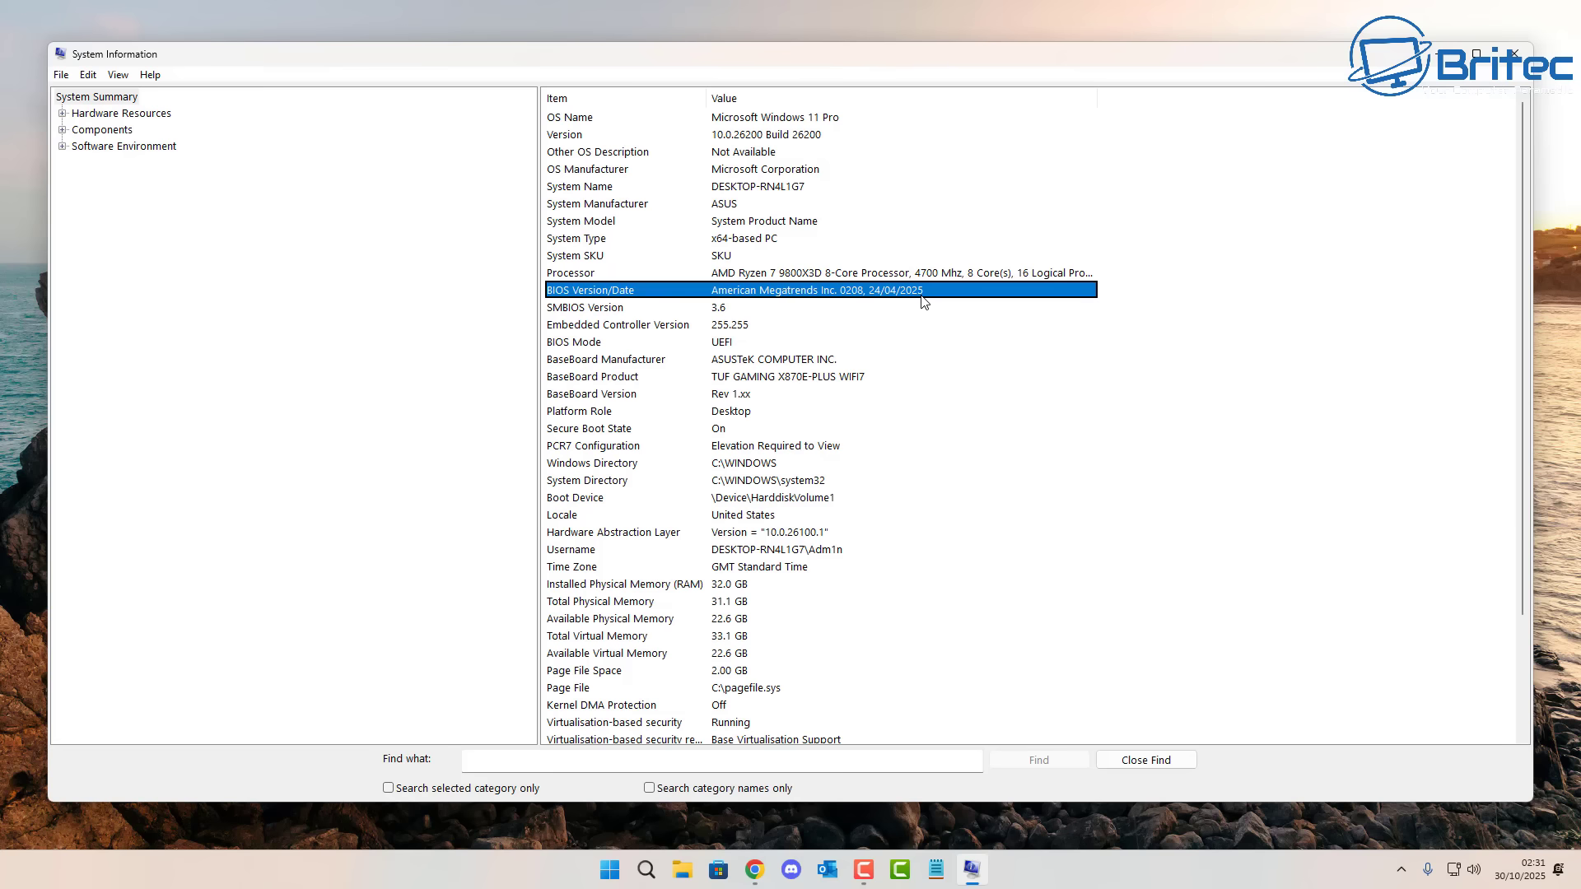
{"action": "left_click", "coordinate": [730, 313]}
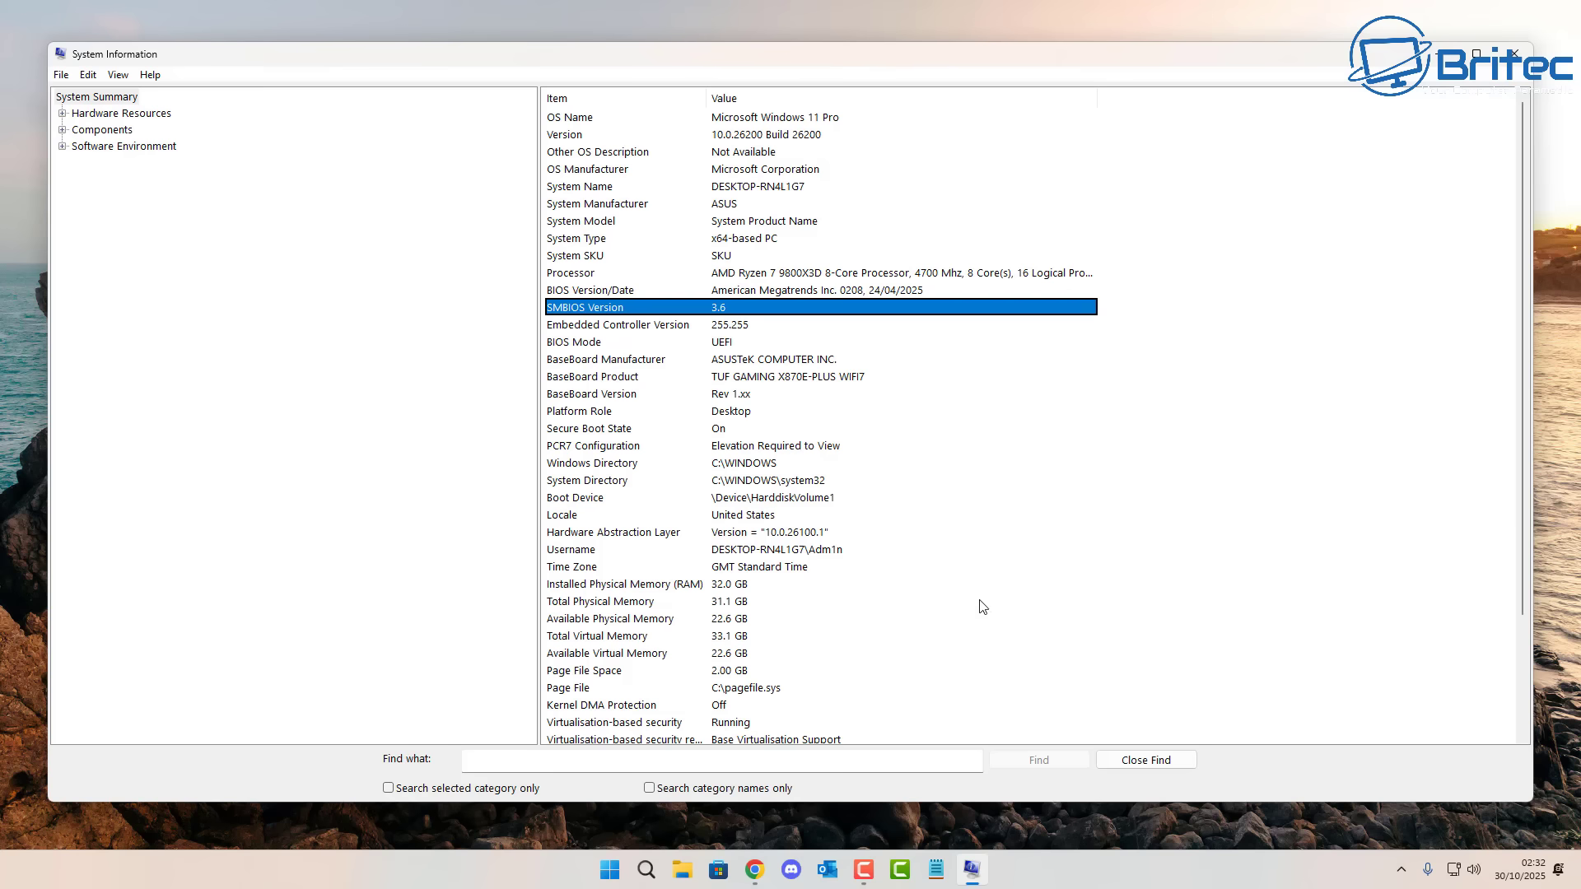
{"action": "left_click", "coordinate": [820, 376]}
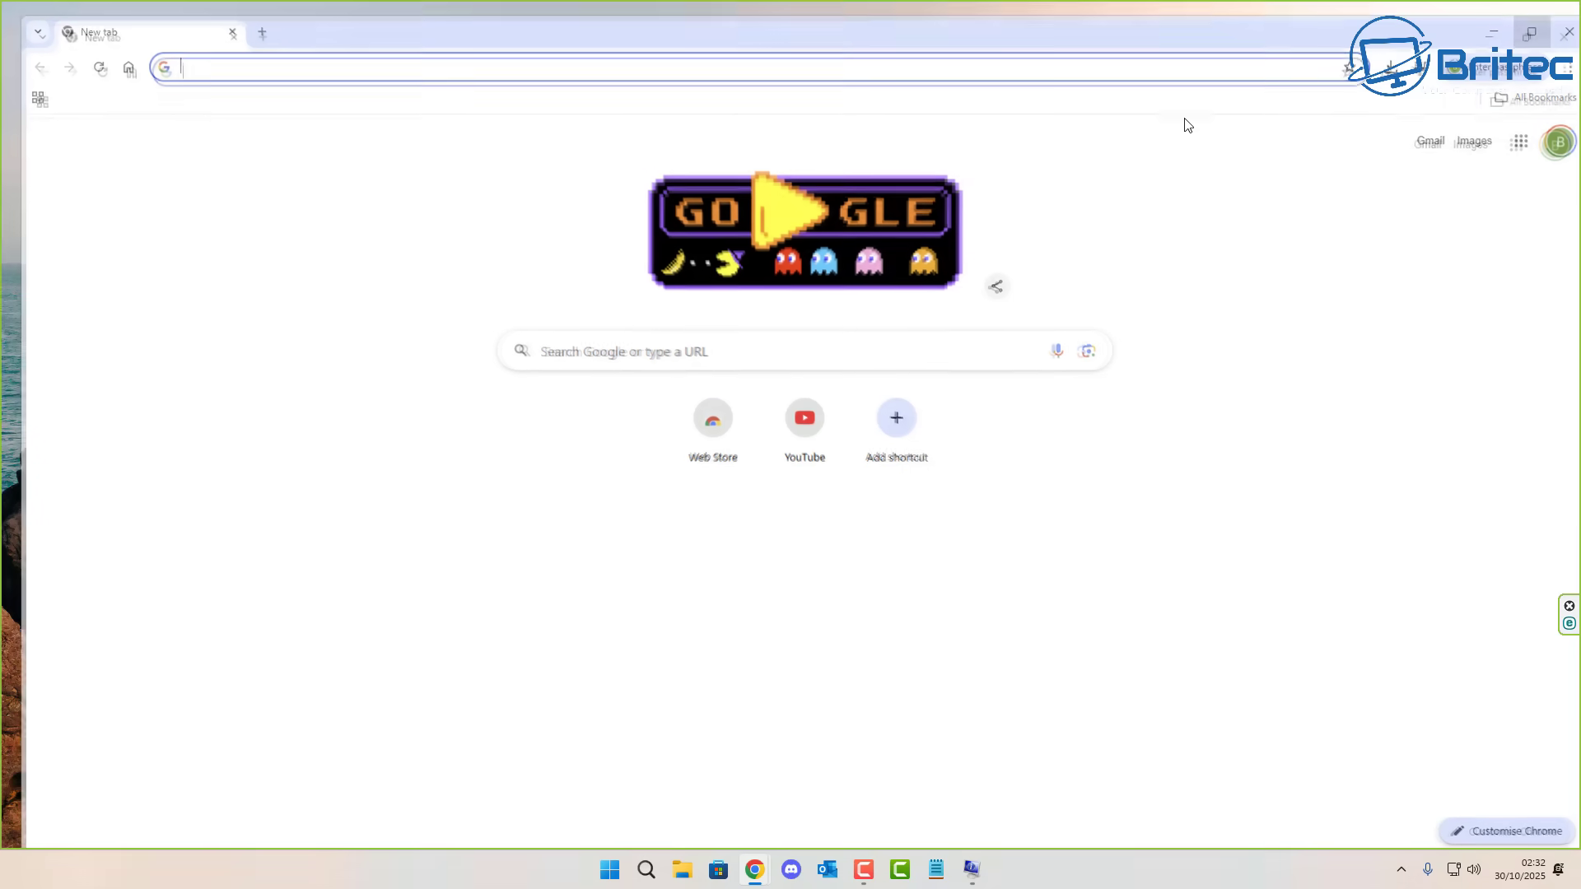
Google the pasted board name 'TUF GAMING X870E-PLUS WIFI7' and open the ASUS result.
{"action": "right_click", "coordinate": [575, 359]}
{"action": "left_click", "coordinate": [603, 506]}
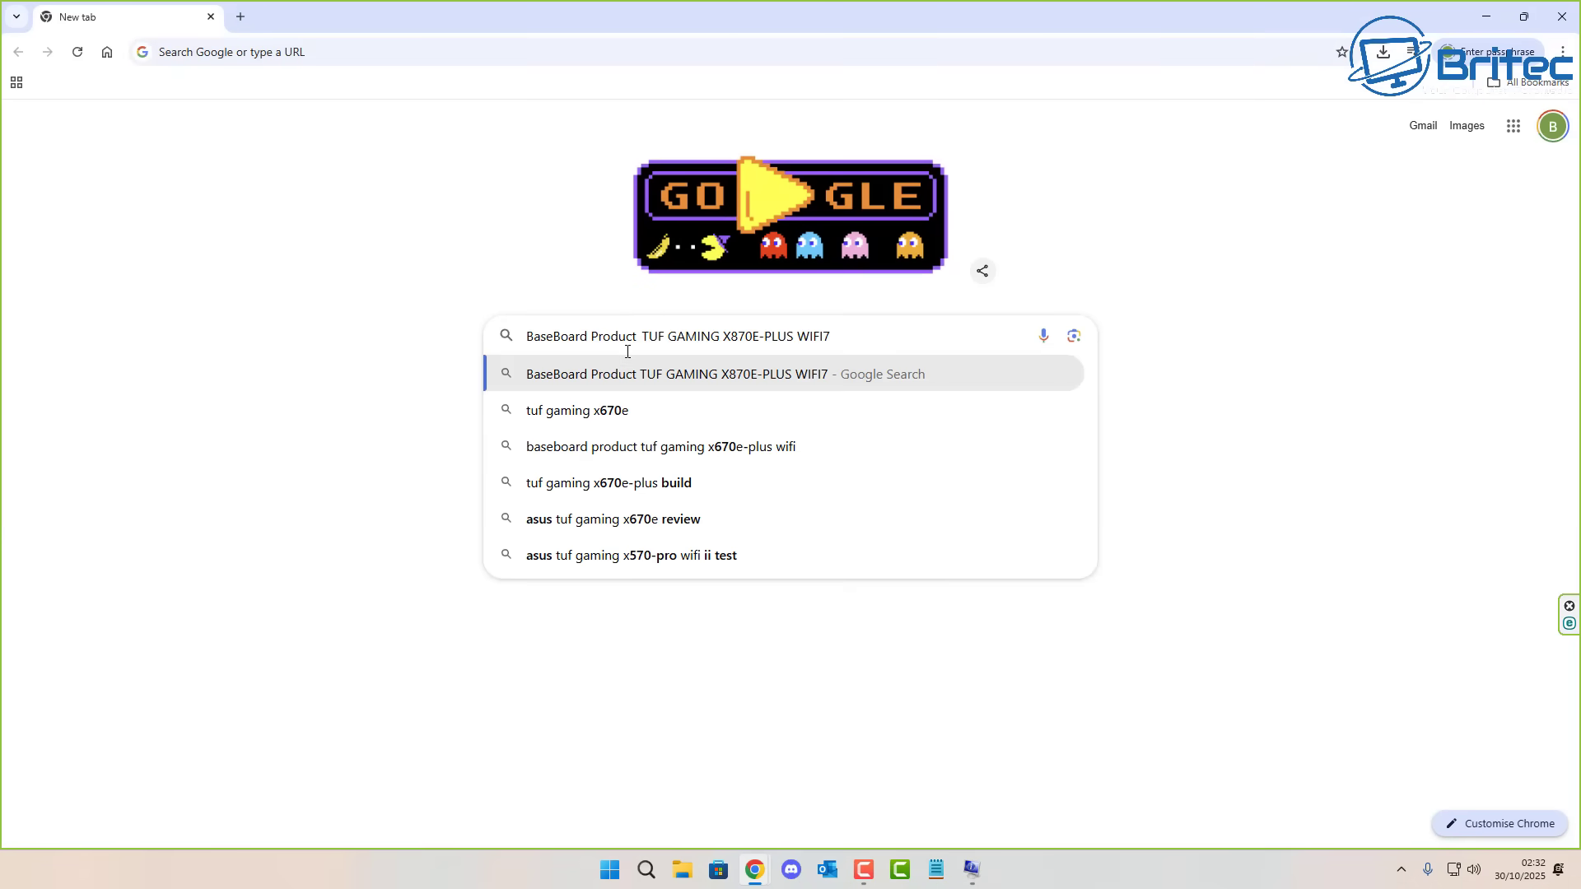
{"action": "left_click_drag", "start_coordinate": [646, 341], "coordinate": [499, 341]}
{"action": "key", "text": "BackSpace"}
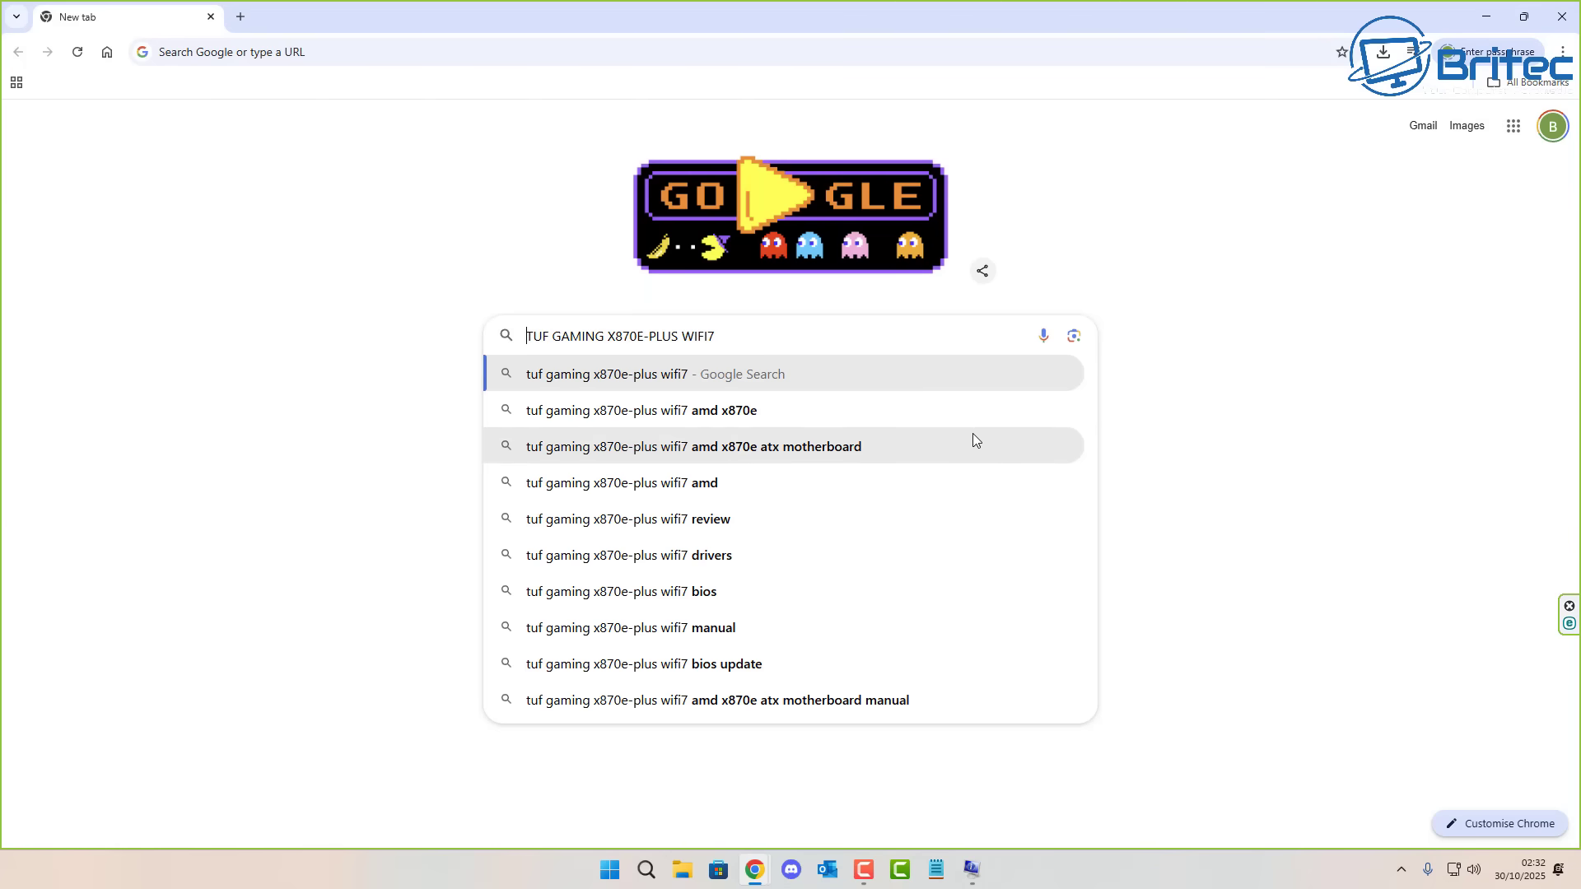
{"action": "key", "text": "Return"}
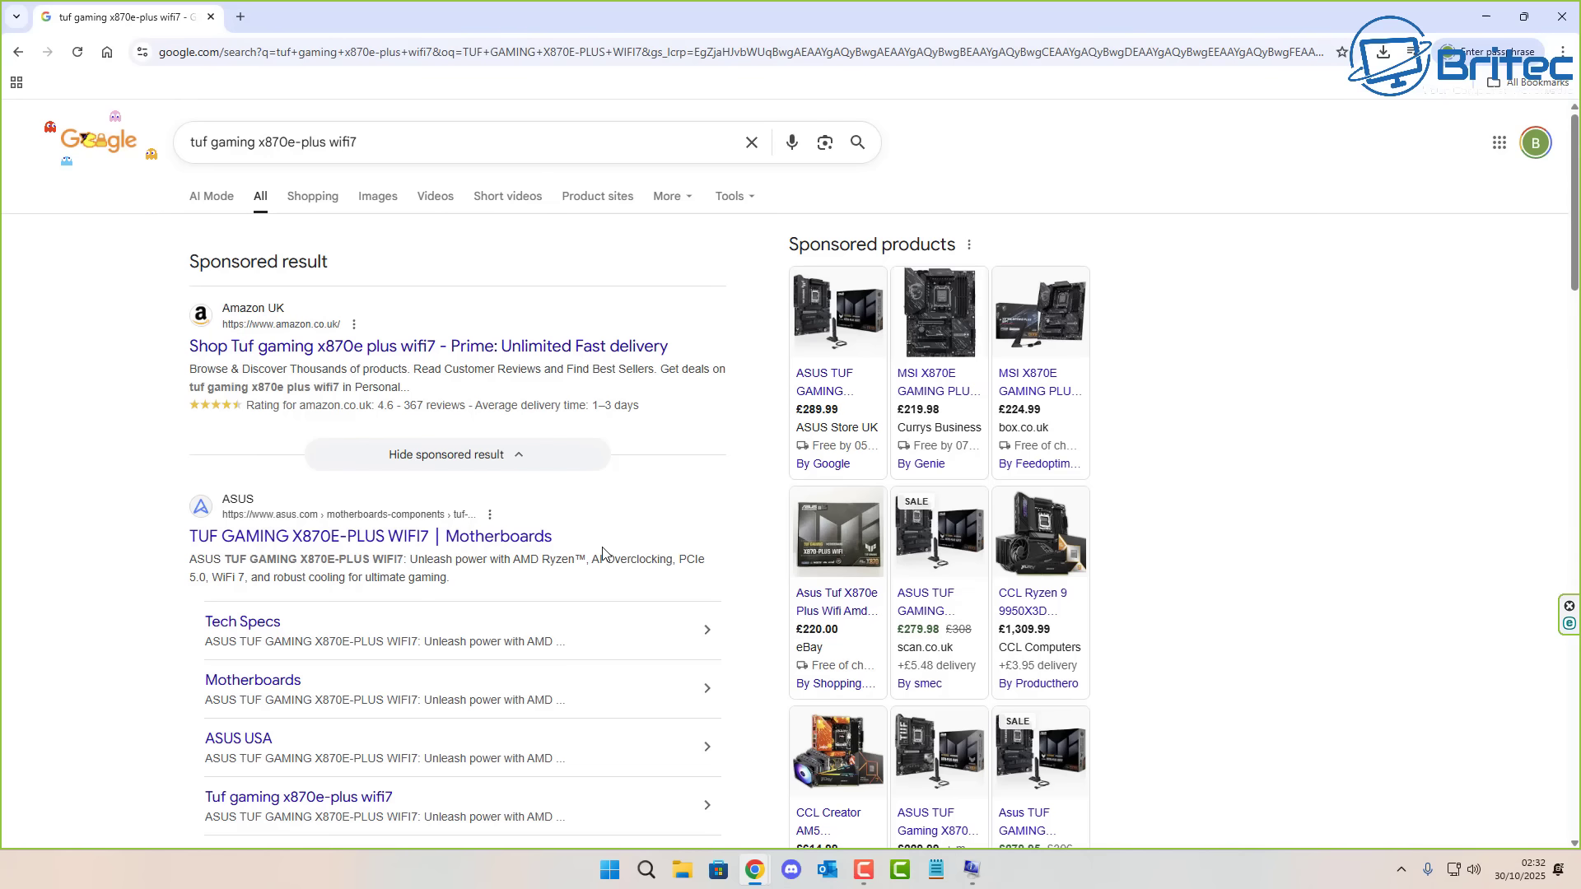
{"action": "left_click", "coordinate": [466, 547]}
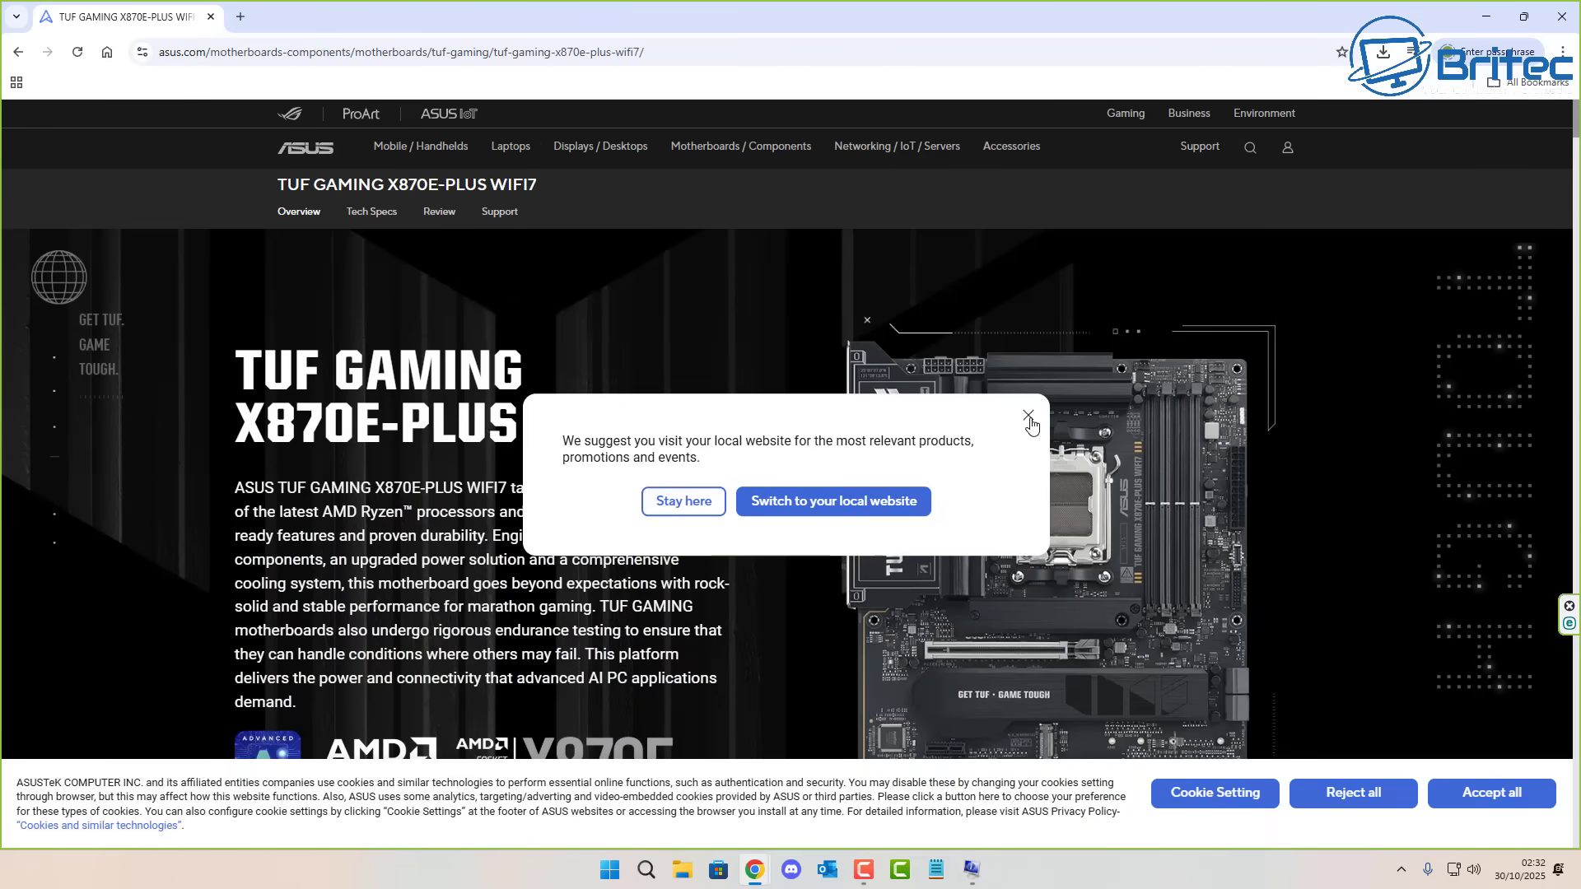
Dismiss the local-site and cookie prompts, then open the board's BIOS & FIRMWARE downloads.
{"action": "left_click", "coordinate": [1030, 421]}
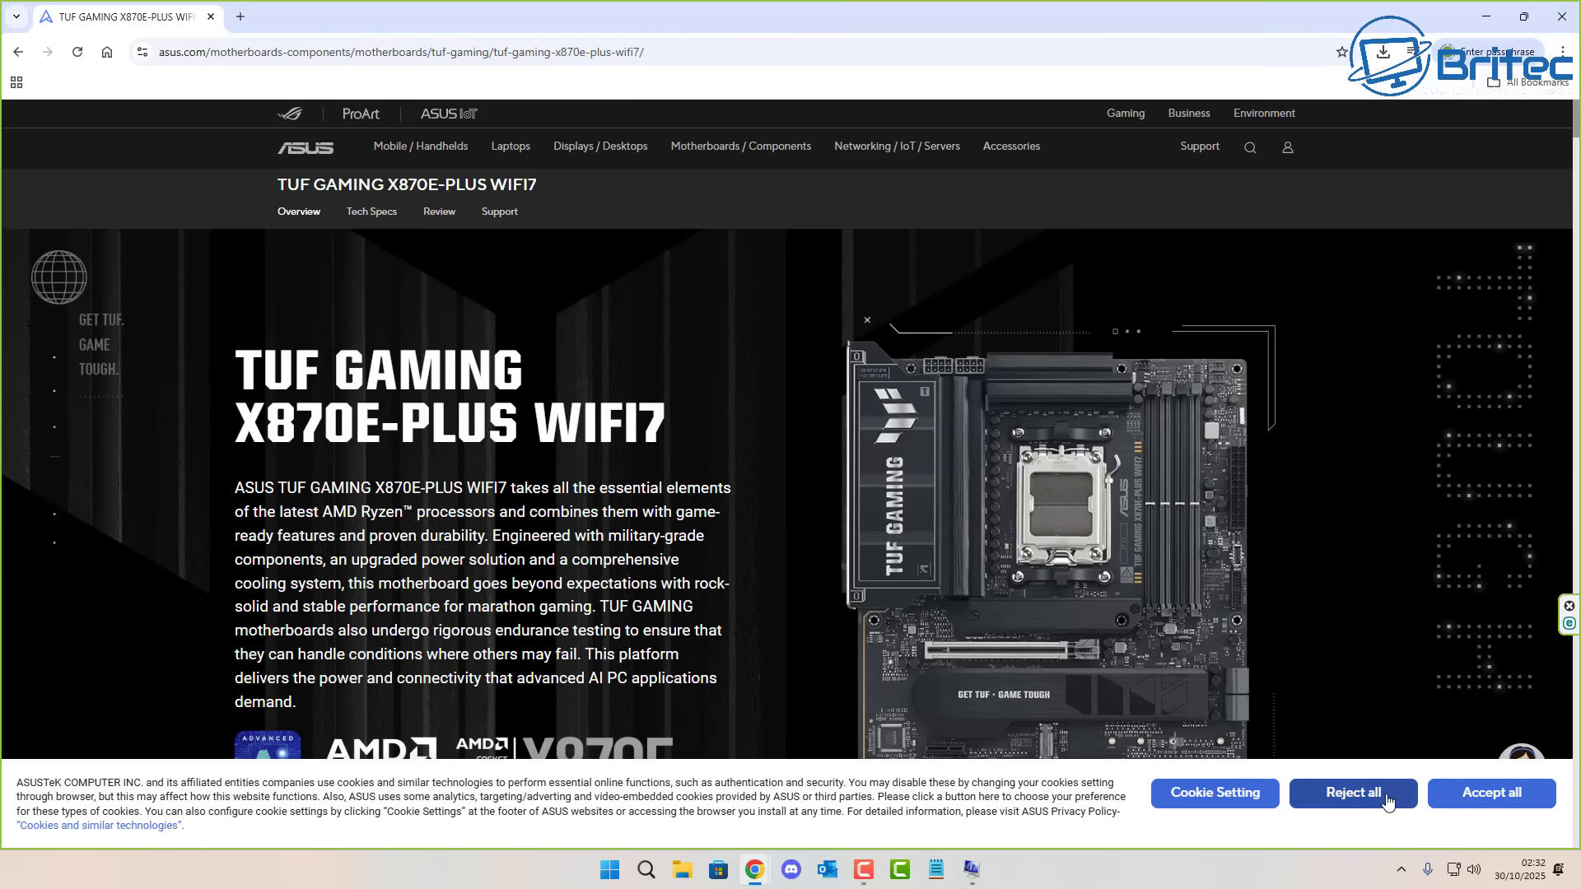
{"action": "left_click", "coordinate": [1389, 802]}
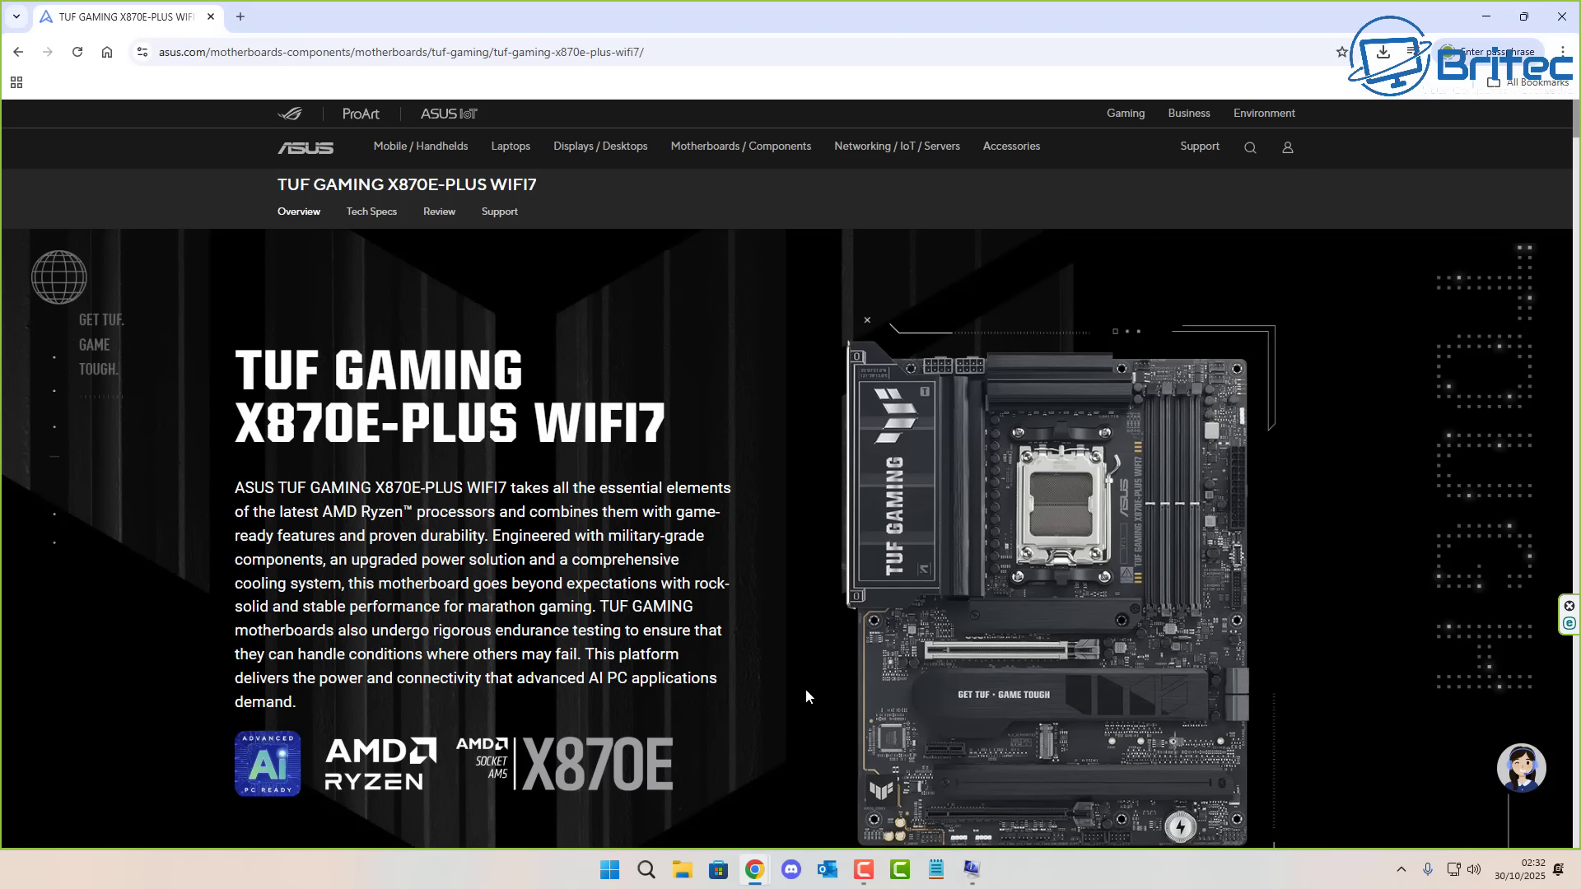
{"action": "left_click", "coordinate": [500, 216]}
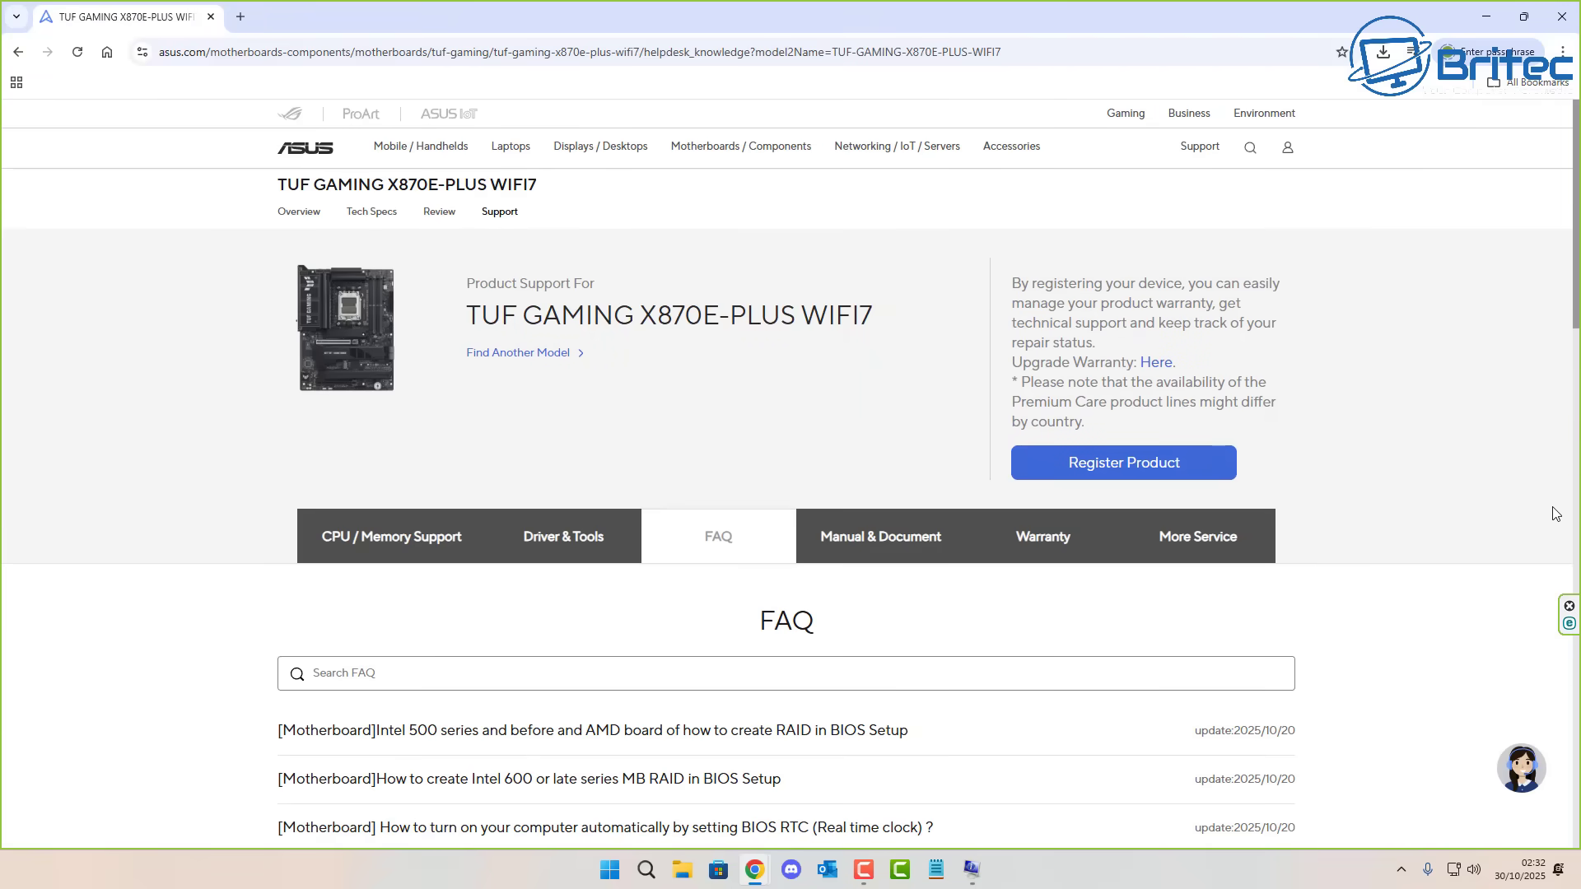
{"action": "left_click", "coordinate": [539, 552]}
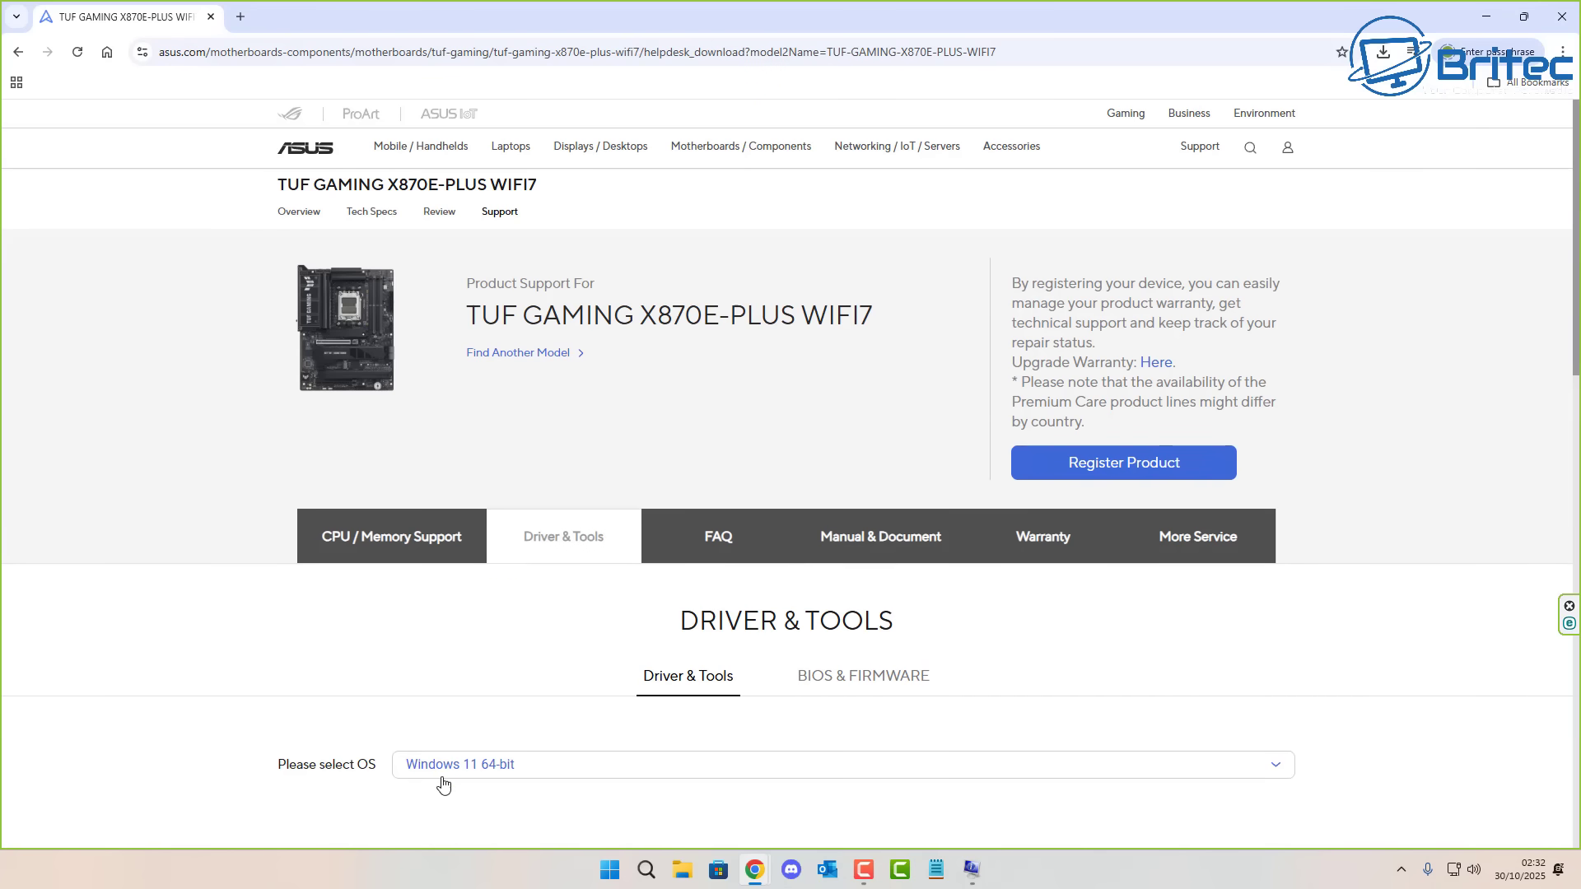
{"action": "left_click", "coordinate": [857, 684]}
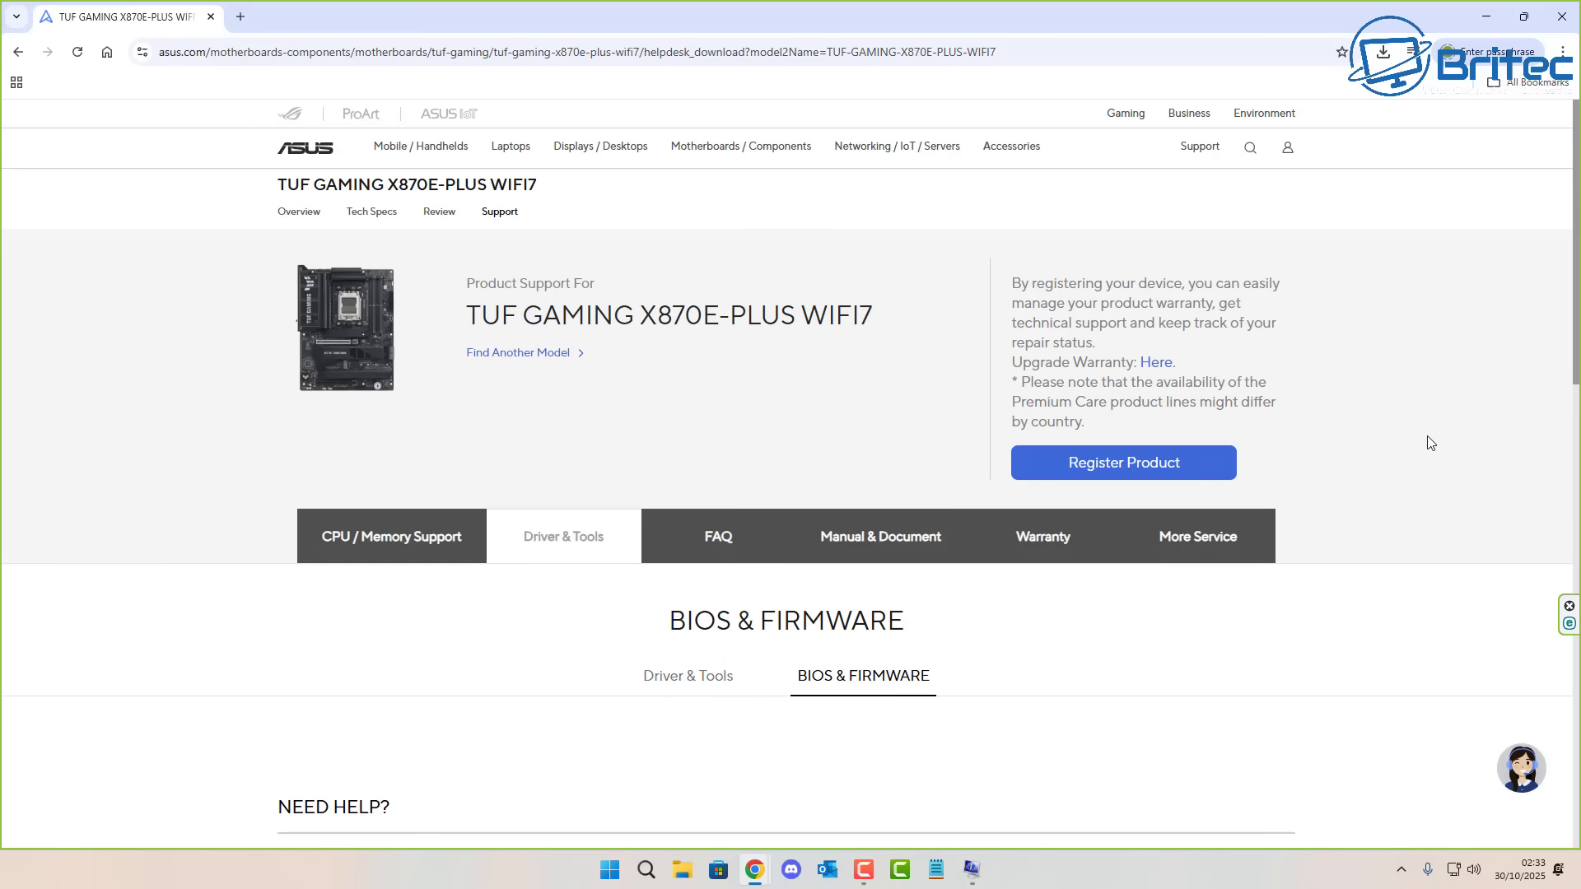
List all BIOS versions and highlight the newest, 1715 (15.61 MB, 2025/09/25).
{"action": "middle_click", "coordinate": [1430, 482]}
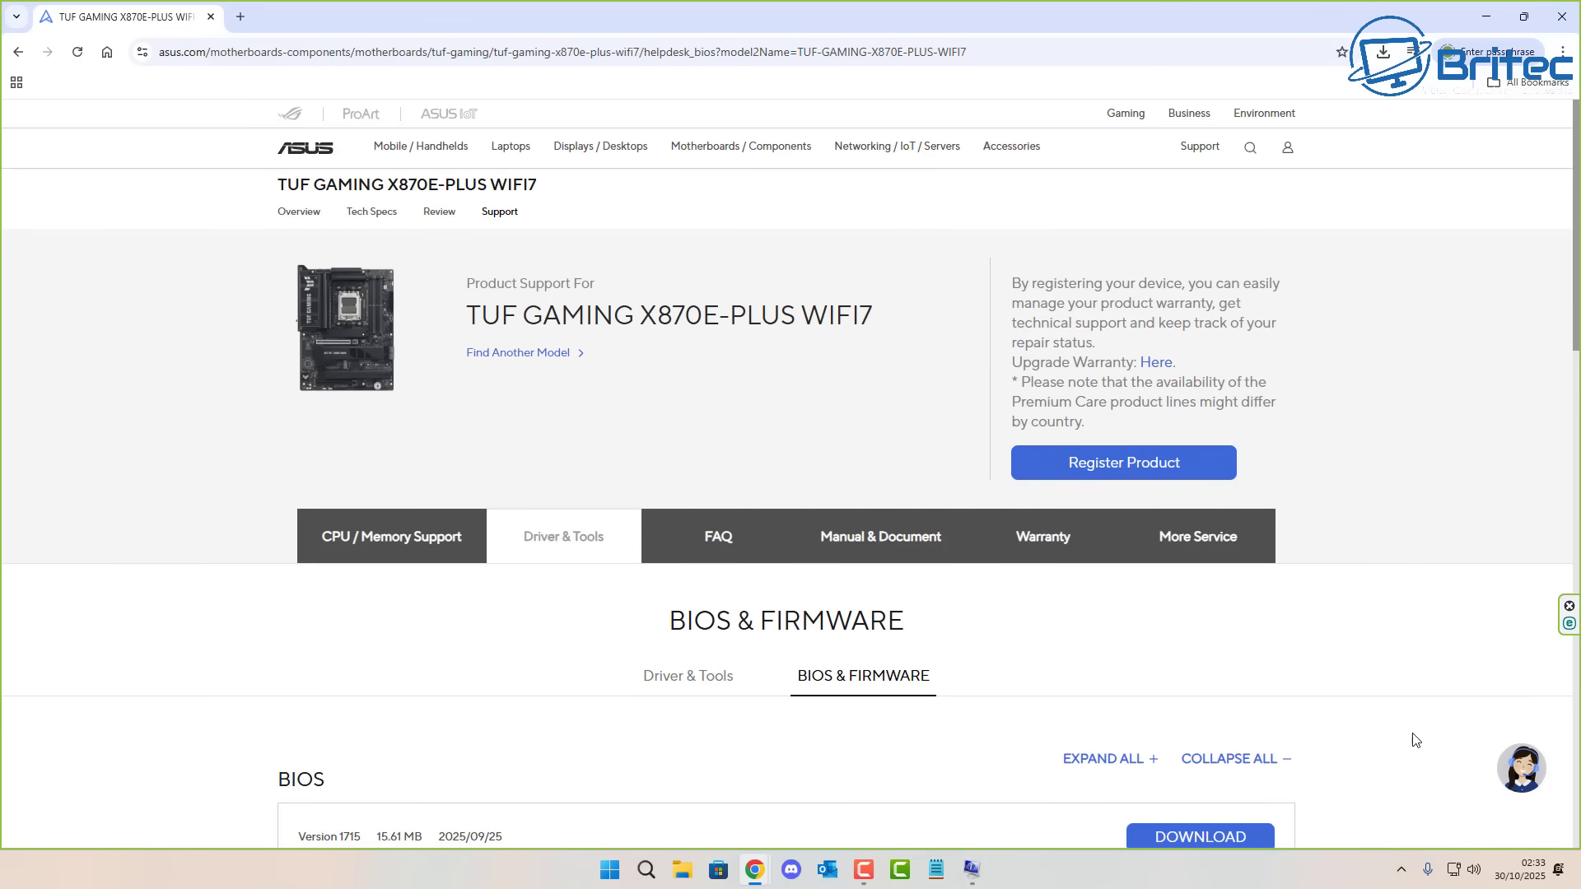
{"action": "middle_click", "coordinate": [1347, 747]}
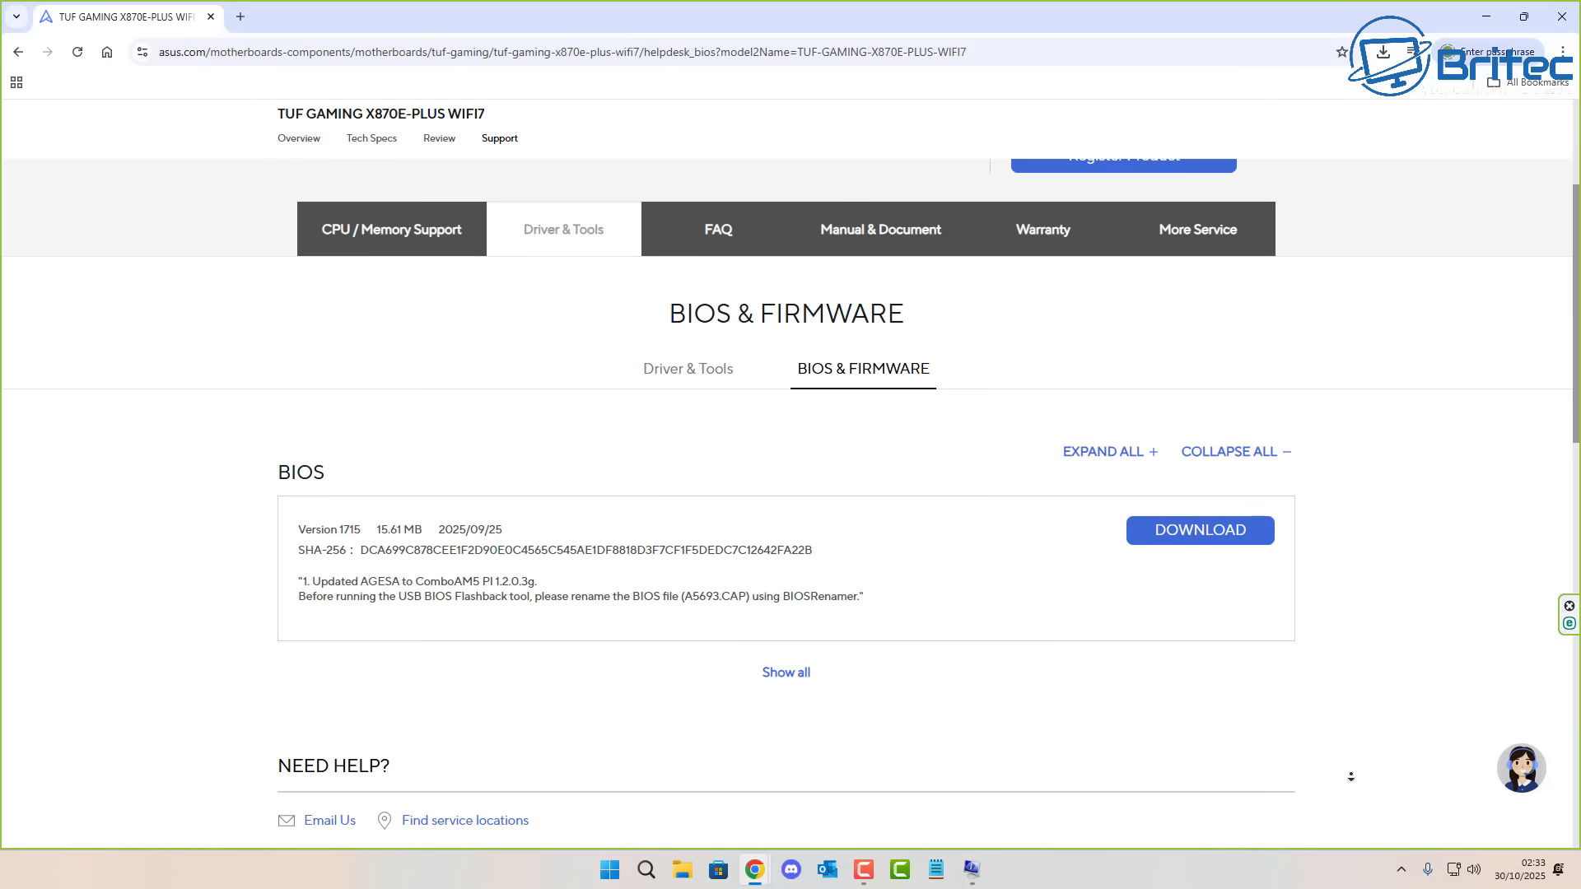
{"action": "left_click", "coordinate": [1353, 779]}
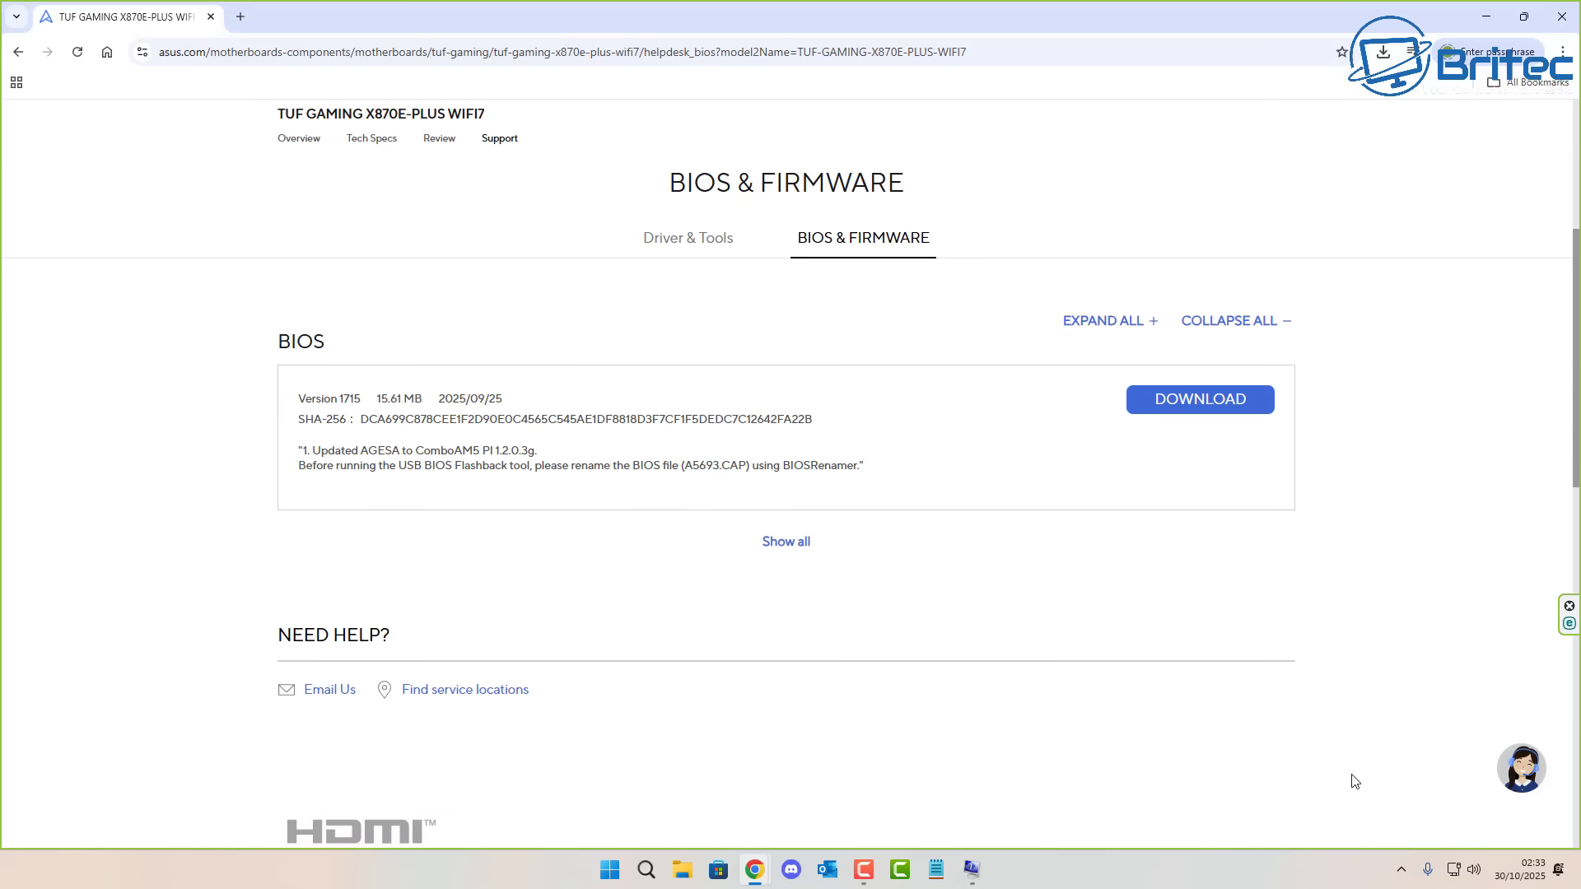
{"action": "left_click", "coordinate": [803, 549]}
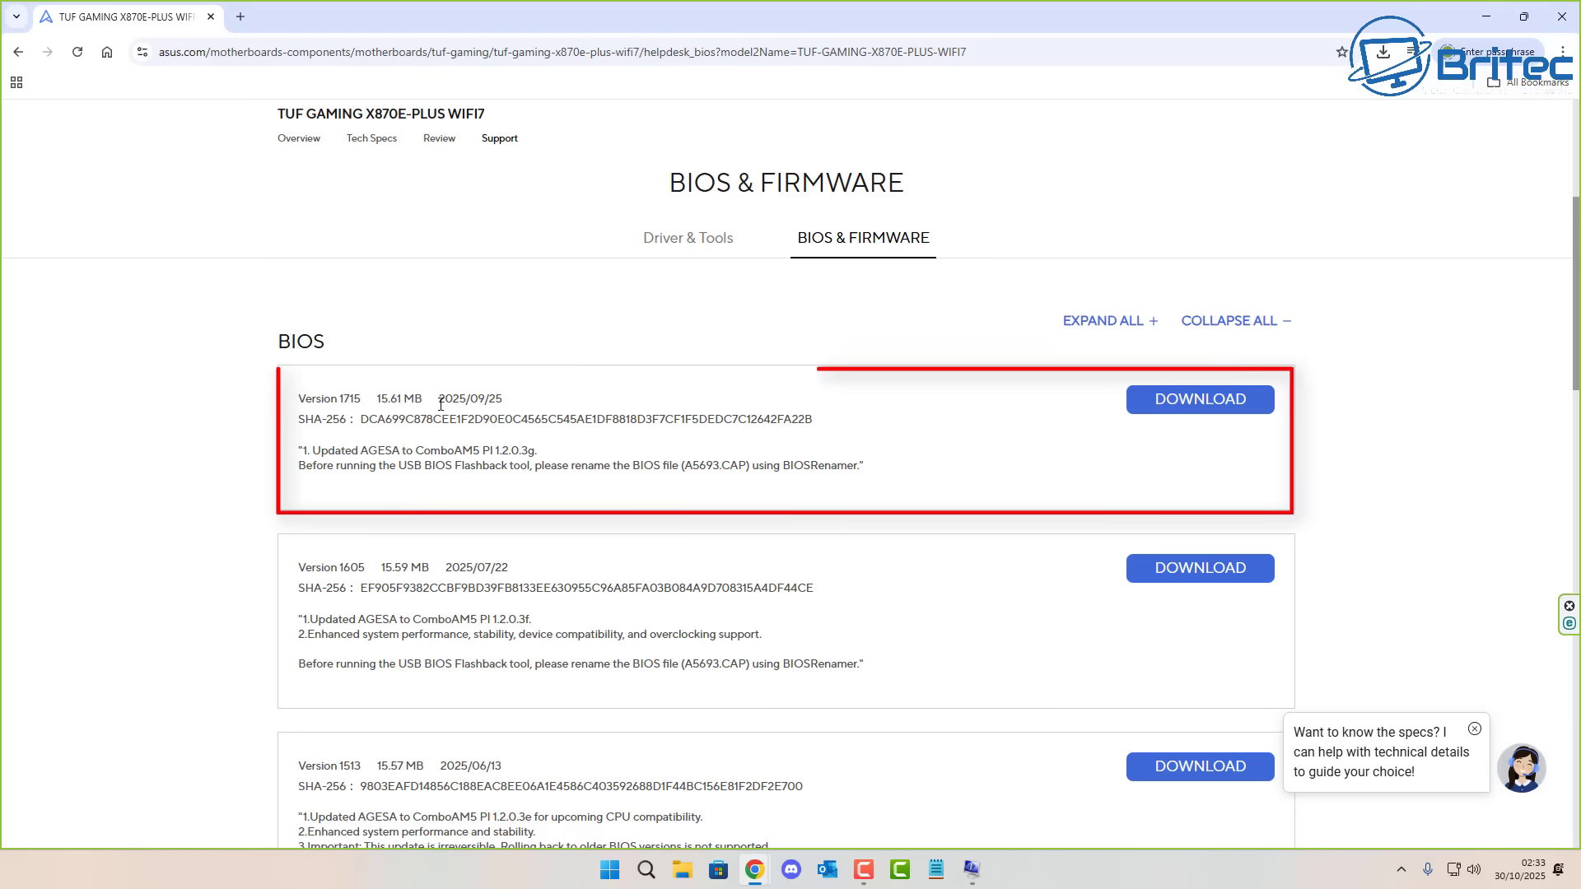
{"action": "left_click_drag", "start_coordinate": [516, 402], "coordinate": [298, 401]}
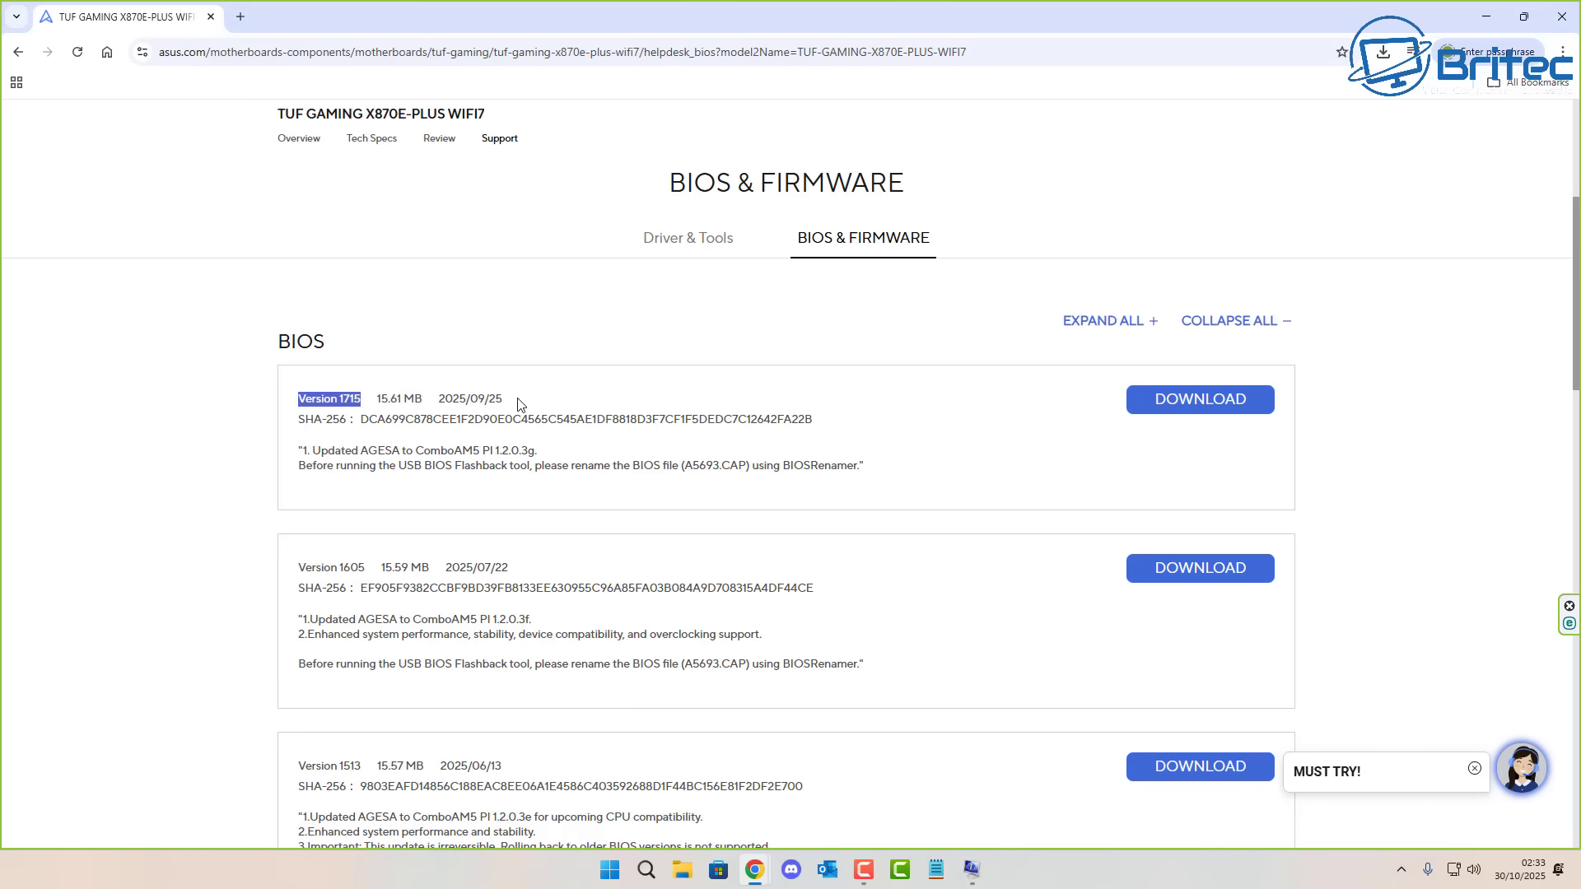
{"action": "left_click_drag", "start_coordinate": [519, 401], "coordinate": [296, 402]}
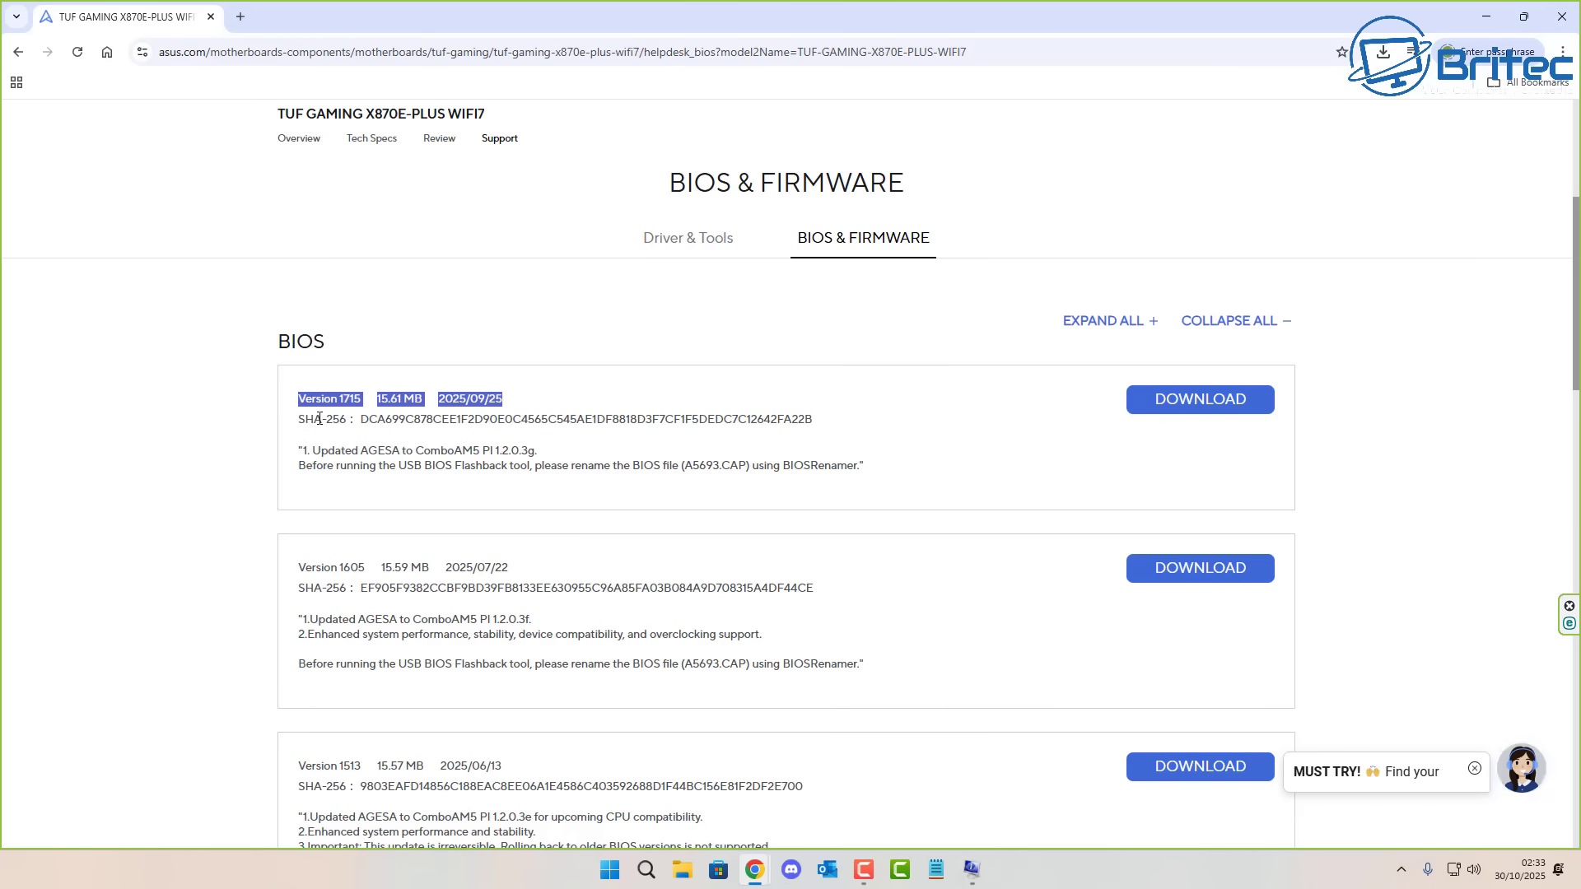
{"action": "left_click", "coordinate": [604, 544]}
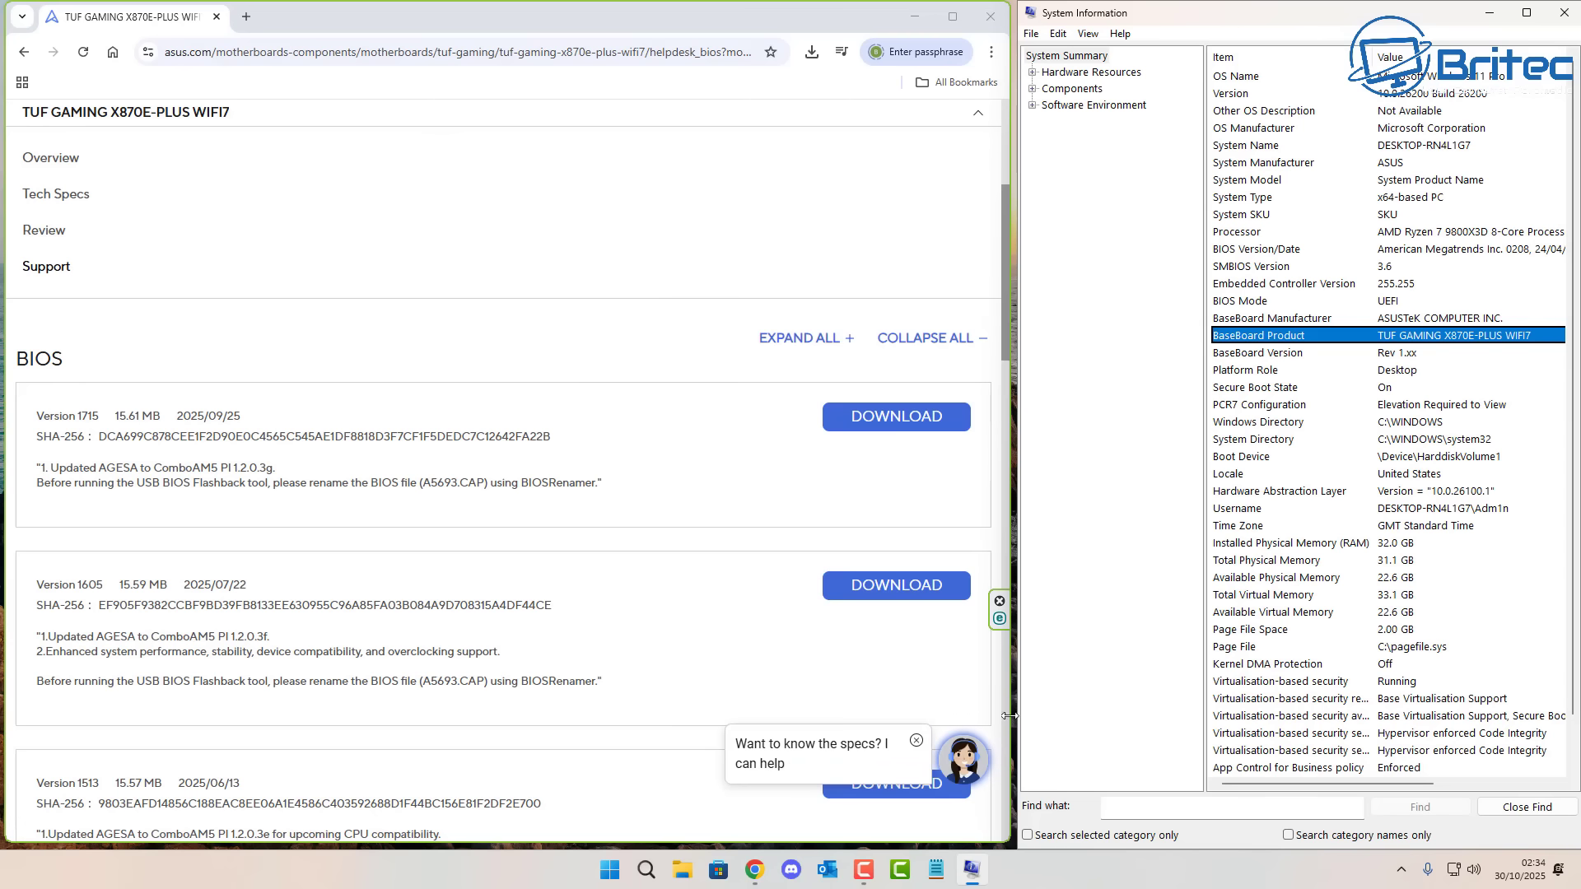
Select the BIOS Version/Date row and widen System Information to show 0208 dated 24/04/2025.
{"action": "key", "text": "alt+Tab"}
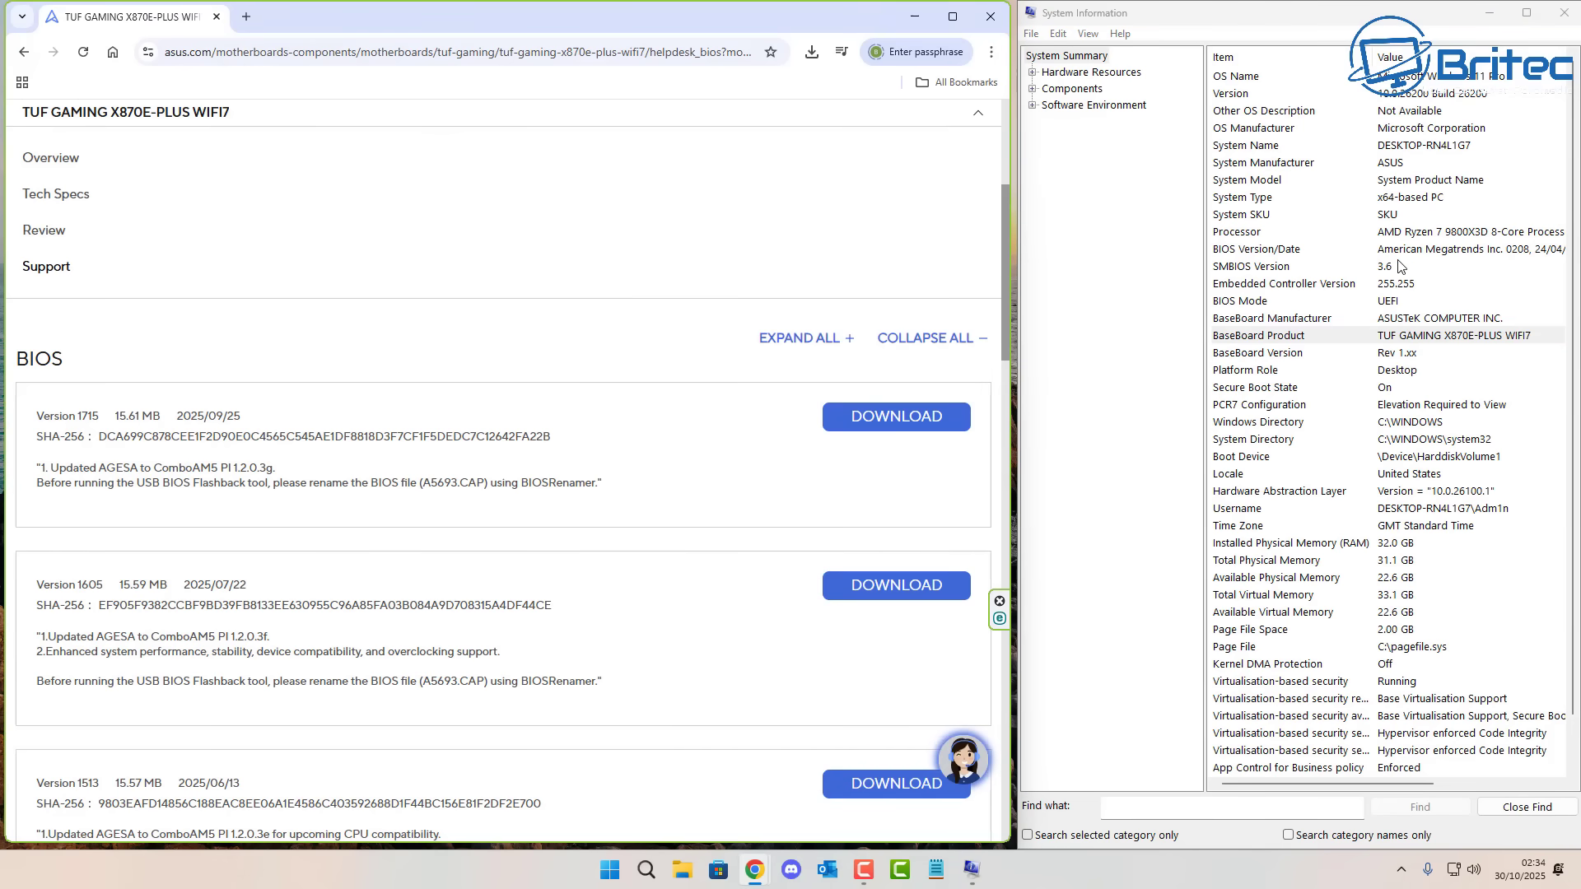
{"action": "left_click", "coordinate": [1269, 256]}
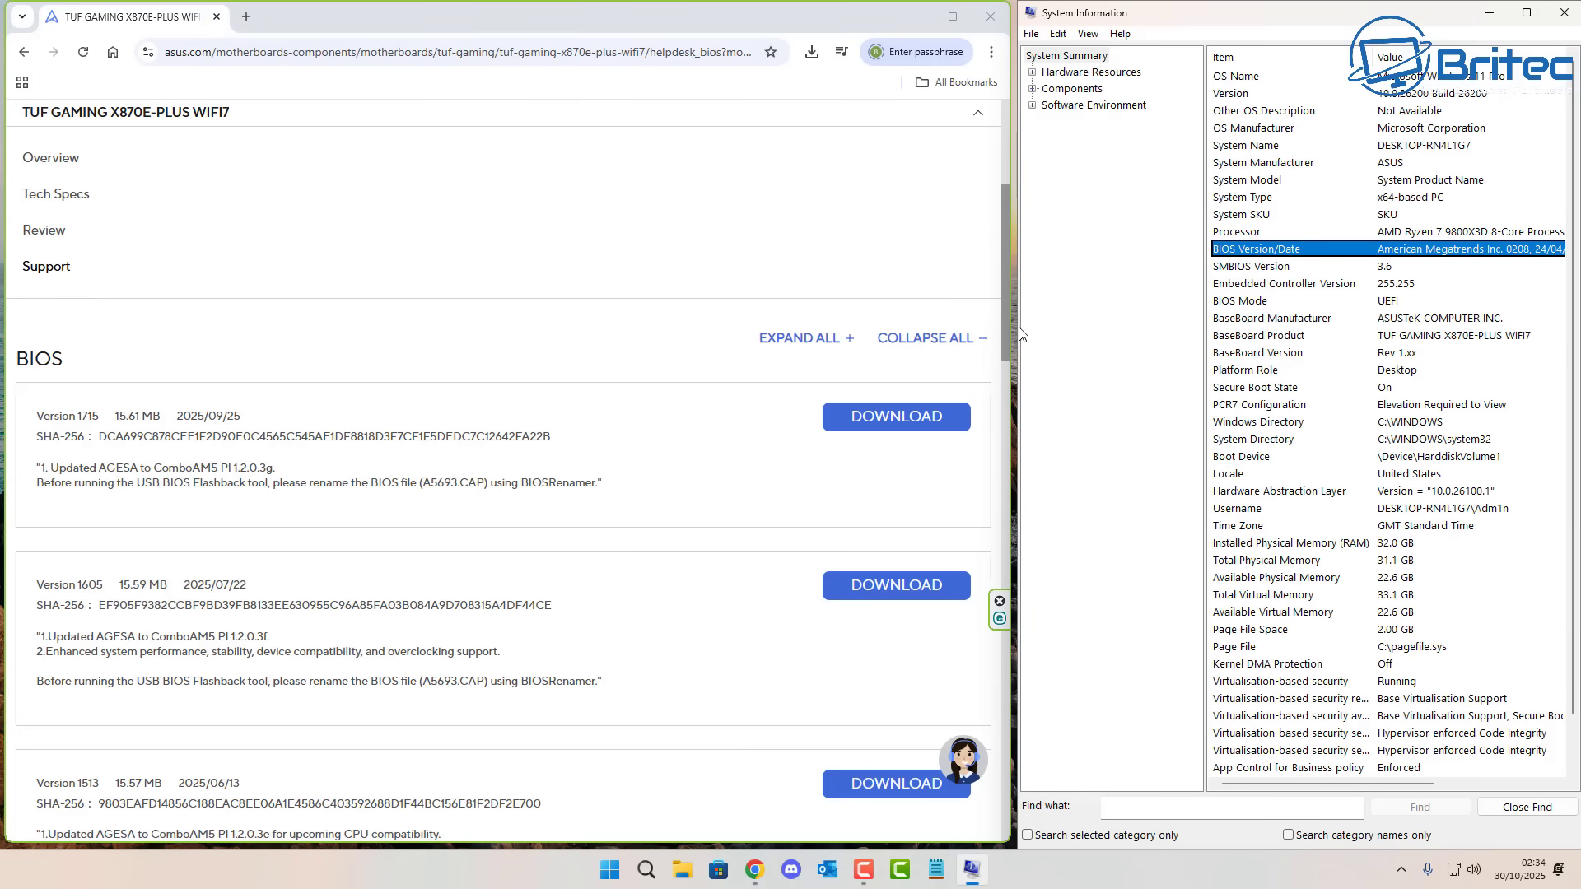
{"action": "left_click_drag", "start_coordinate": [1015, 335], "coordinate": [972, 340]}
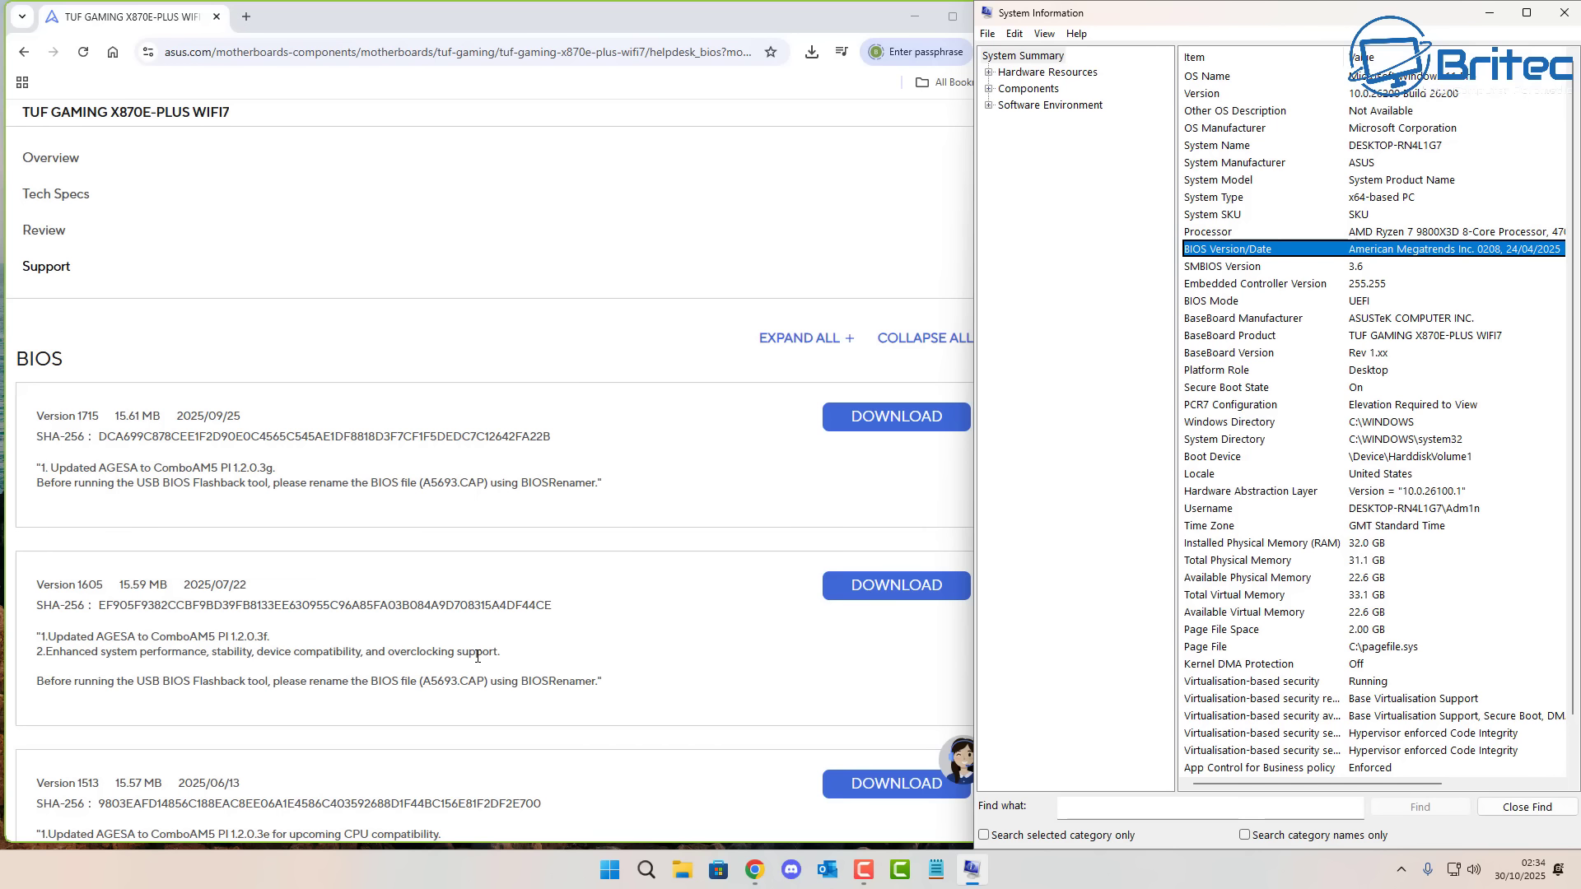
Scroll down to BIOS 0208, highlight its 'First Release' note, then return up the list.
{"action": "scroll", "coordinate": [478, 696], "scroll_direction": "down", "scroll_amount": 4}
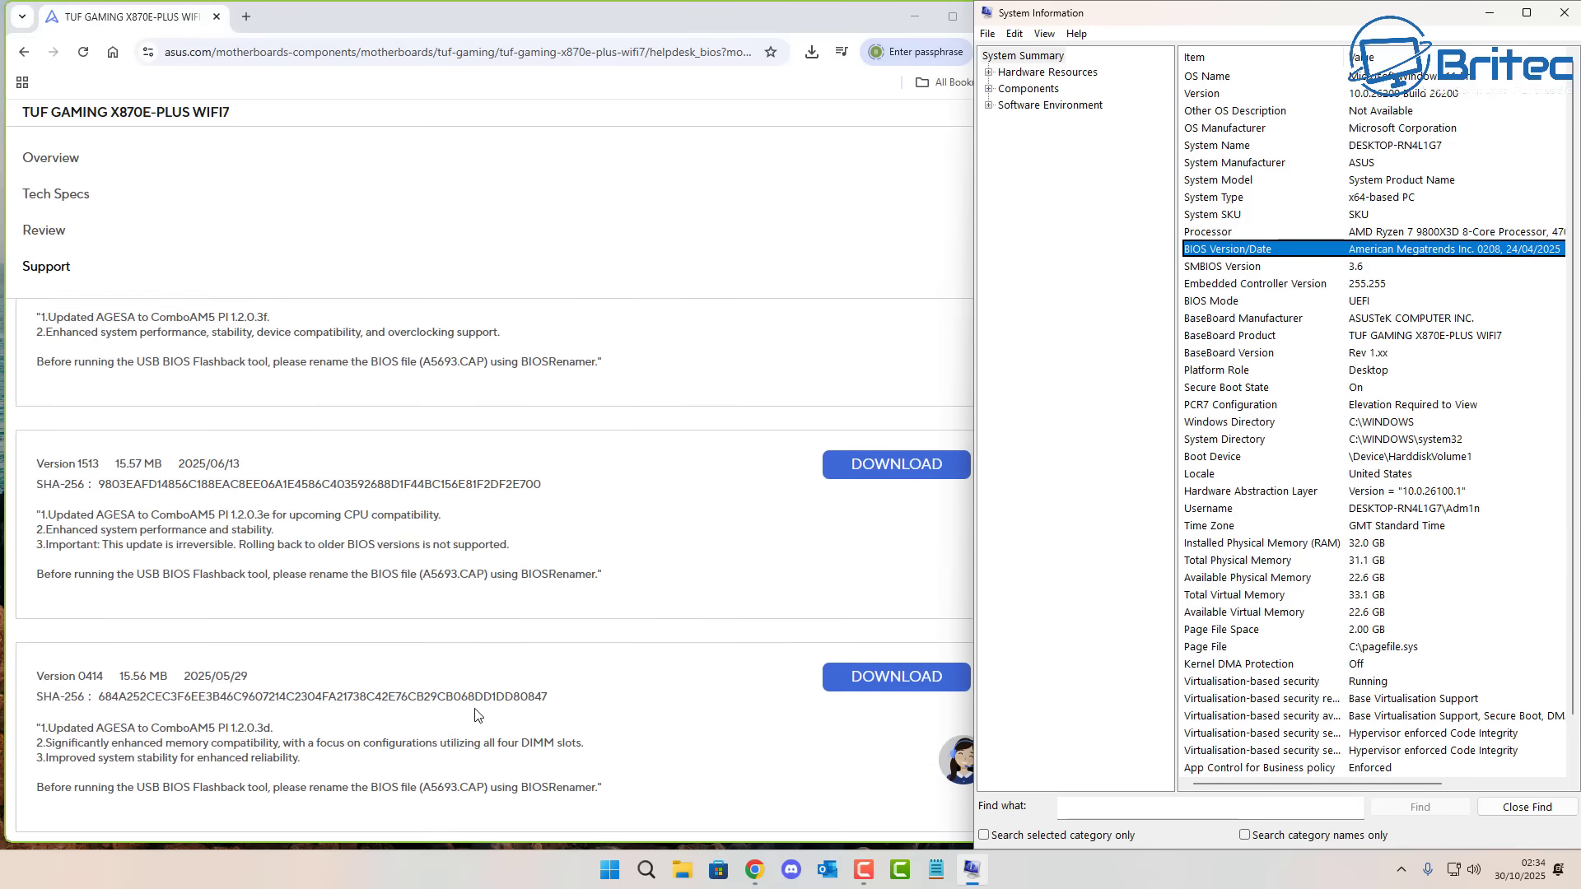
{"action": "scroll", "coordinate": [471, 717], "scroll_direction": "down", "scroll_amount": 4}
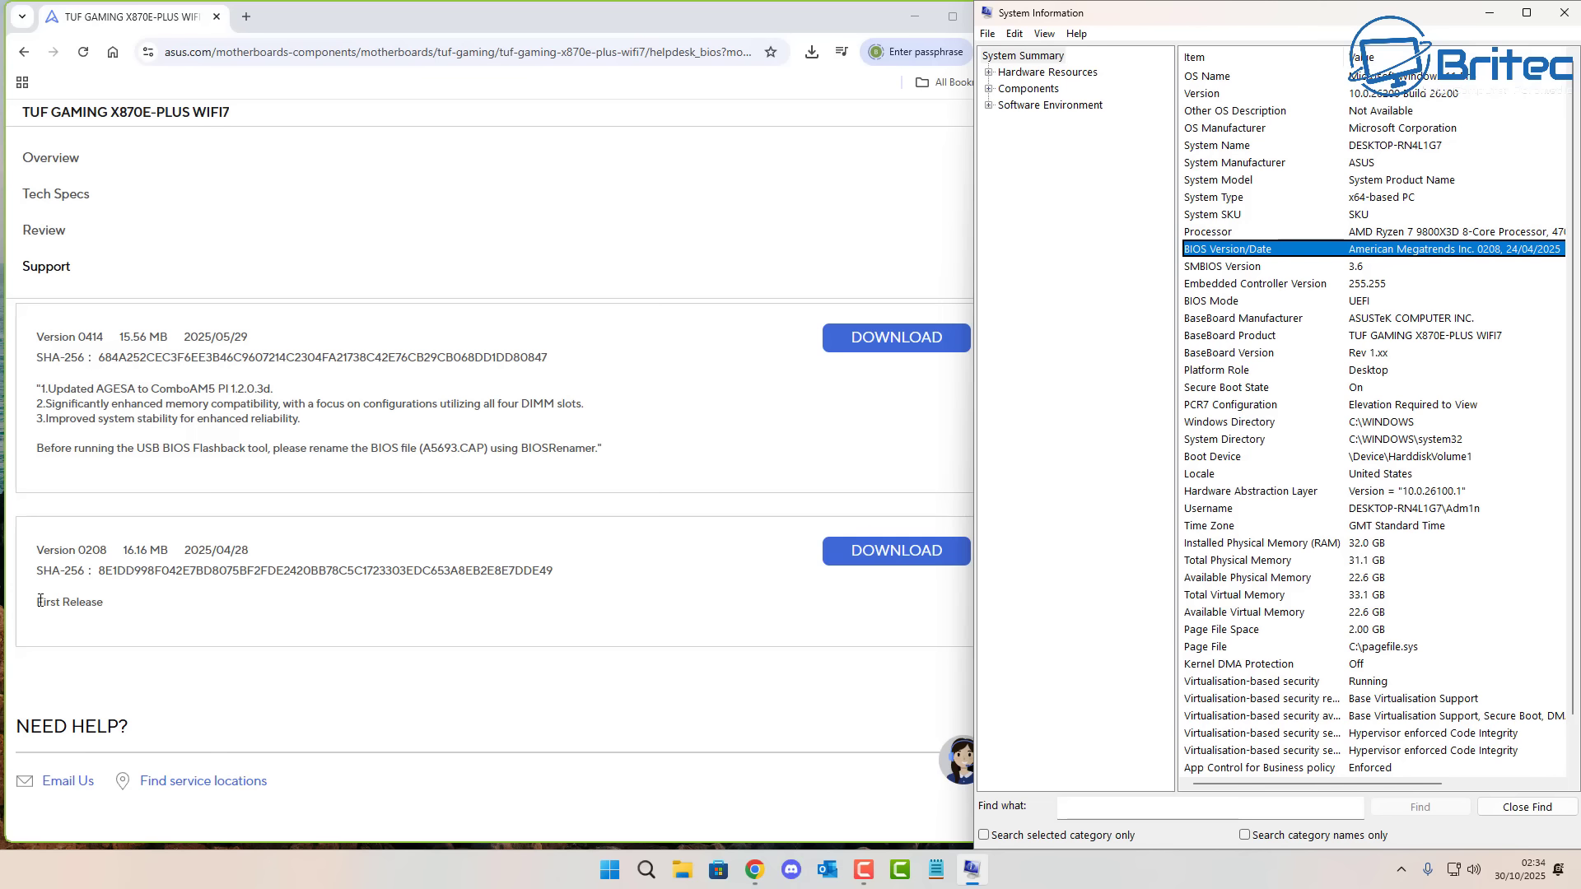
{"action": "left_click_drag", "start_coordinate": [40, 601], "coordinate": [97, 614]}
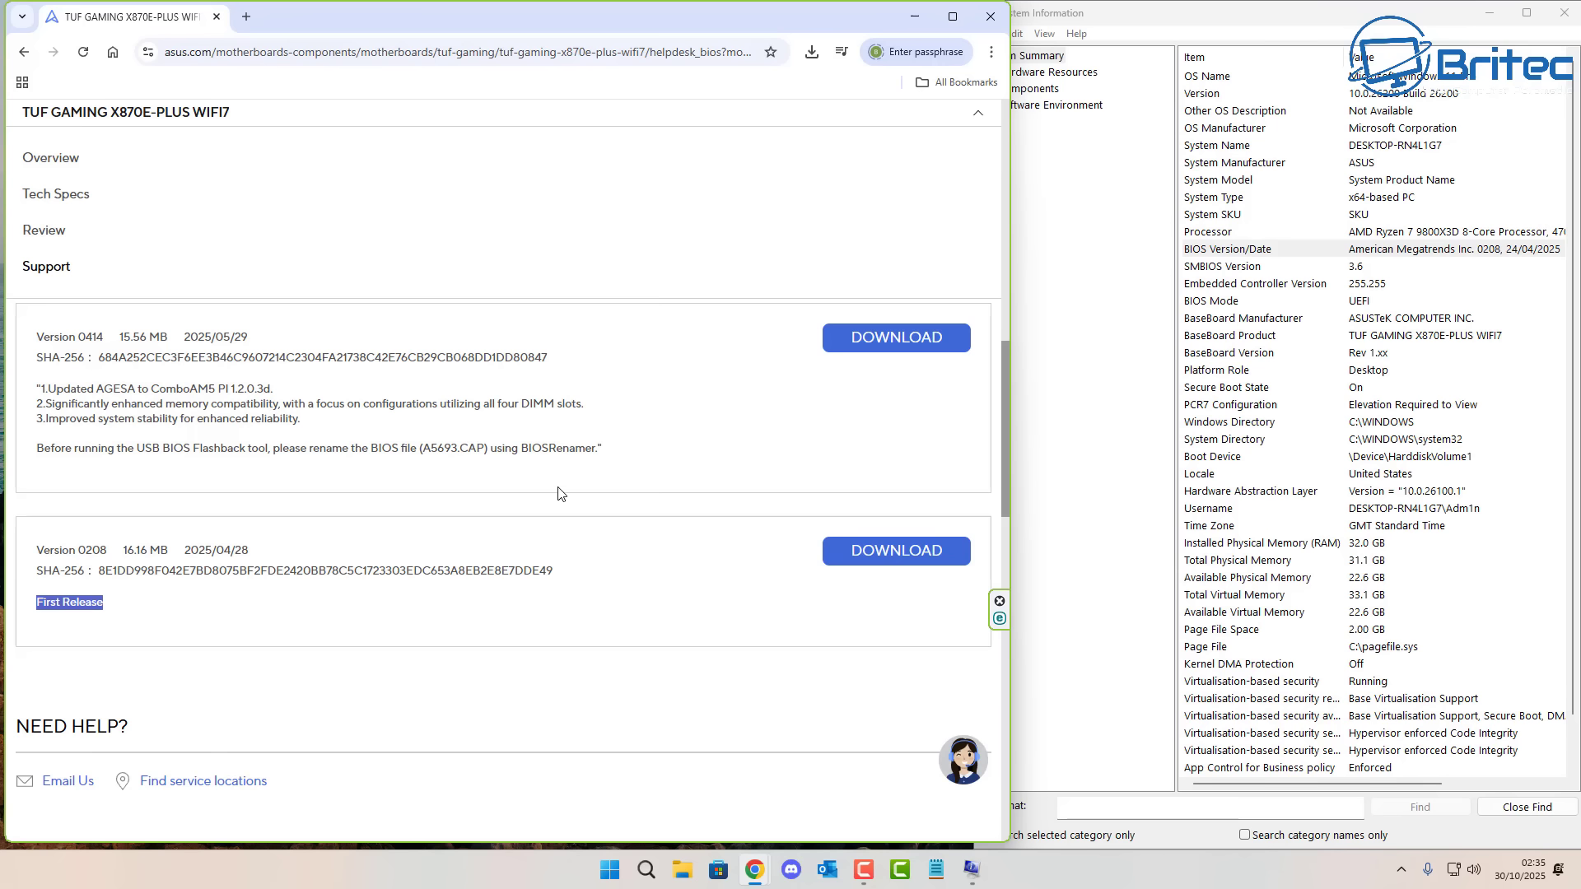
{"action": "scroll", "coordinate": [527, 539], "scroll_direction": "up", "scroll_amount": 4}
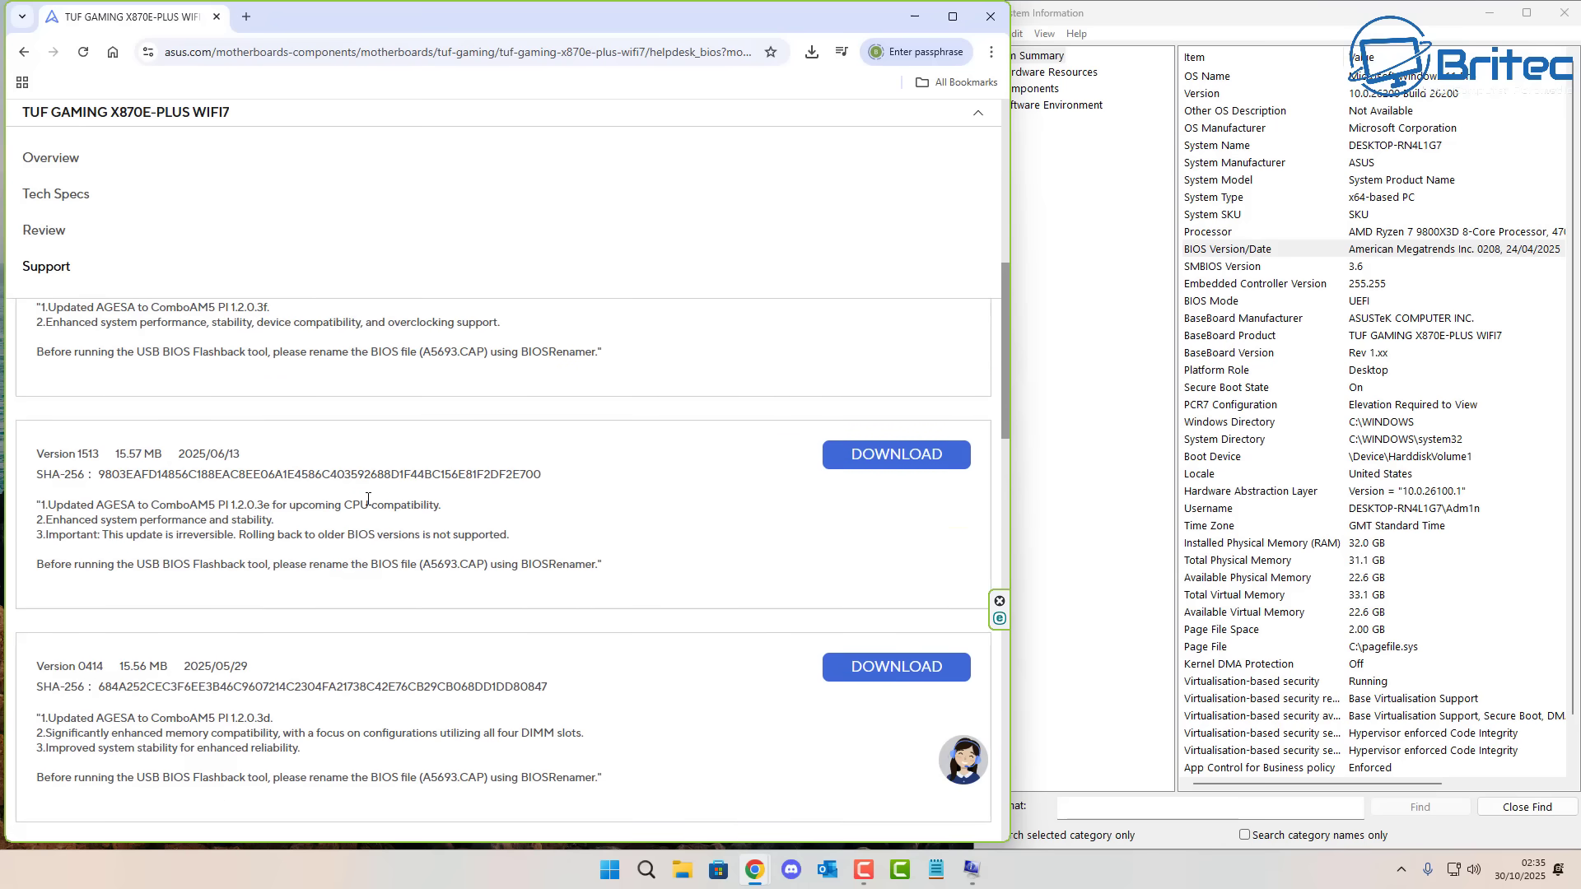
Highlight the 1513 notes on CPU compatibility, performance and stability, and the irreversible-update warning.
{"action": "left_click_drag", "start_coordinate": [367, 499], "coordinate": [453, 502]}
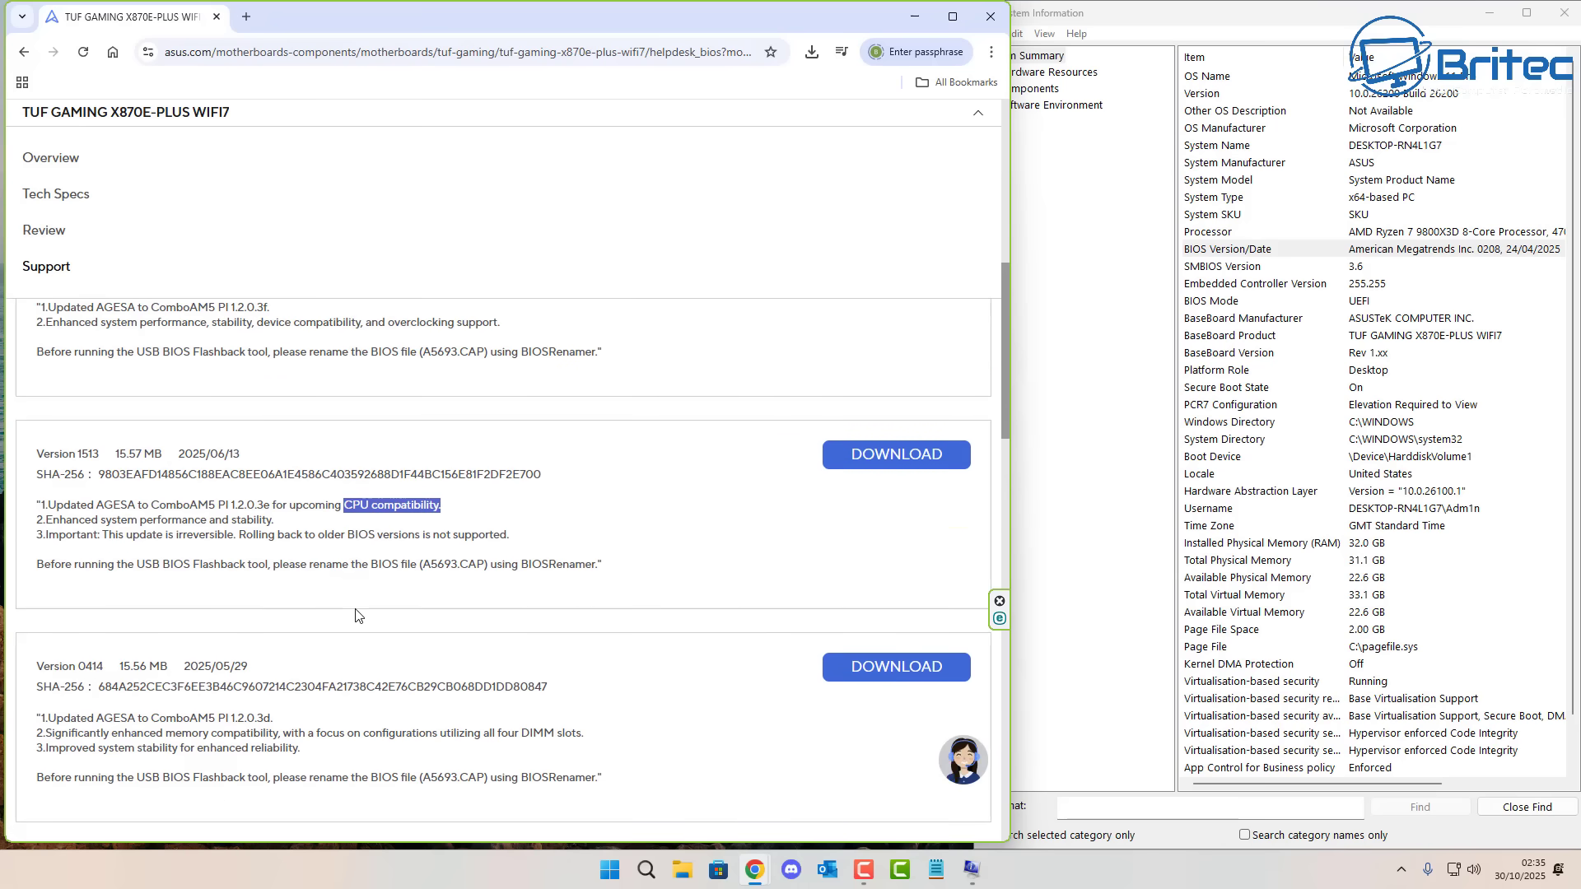
{"action": "left_click_drag", "start_coordinate": [46, 523], "coordinate": [280, 523]}
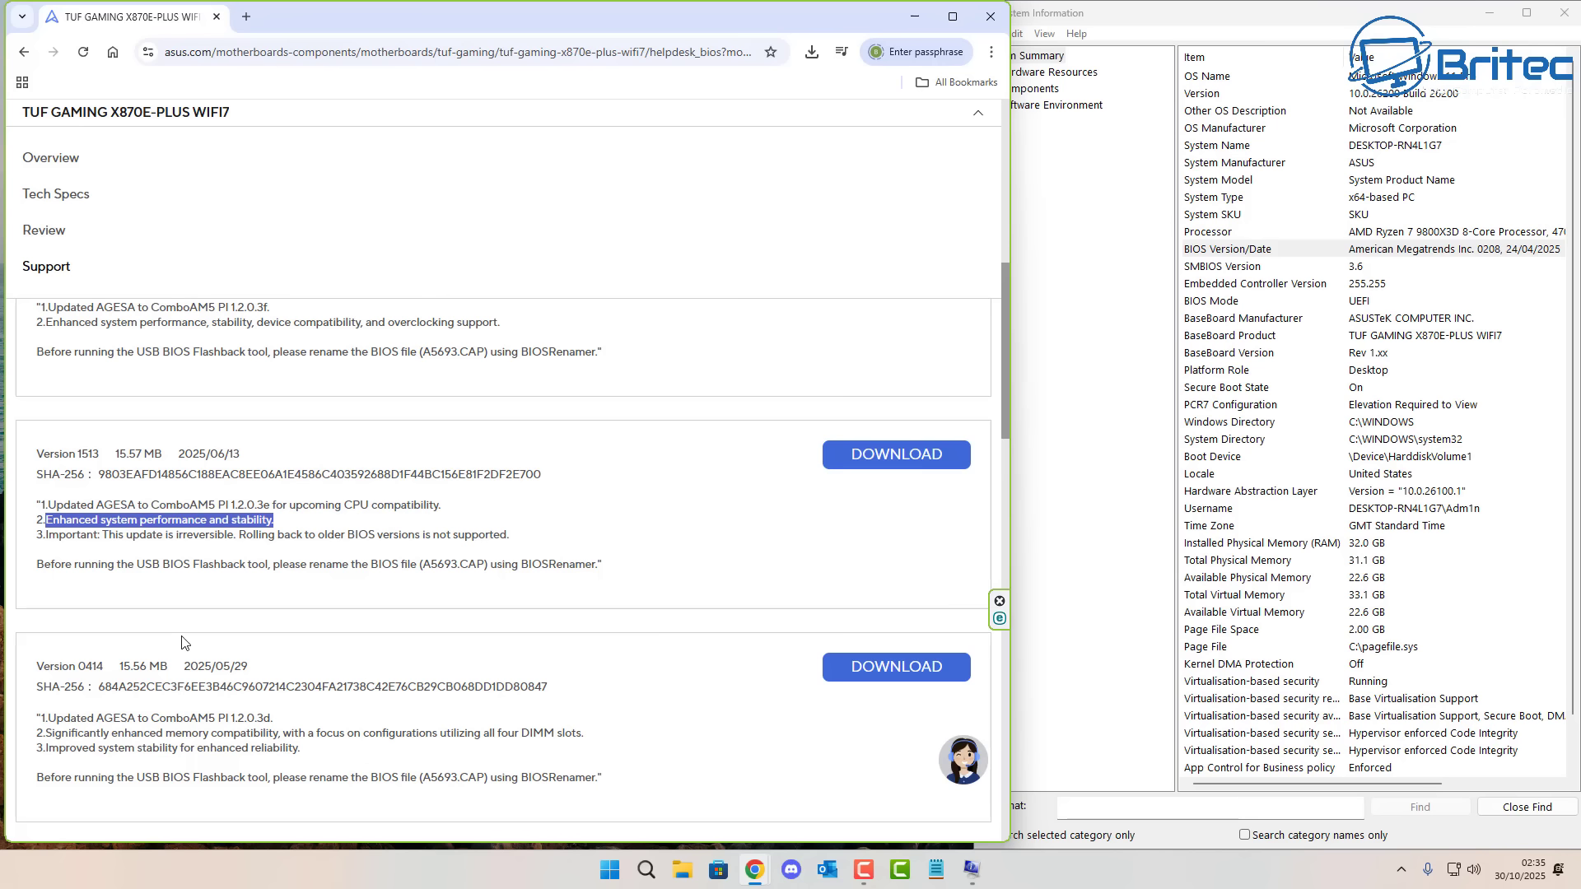
{"action": "left_click_drag", "start_coordinate": [47, 535], "coordinate": [515, 541]}
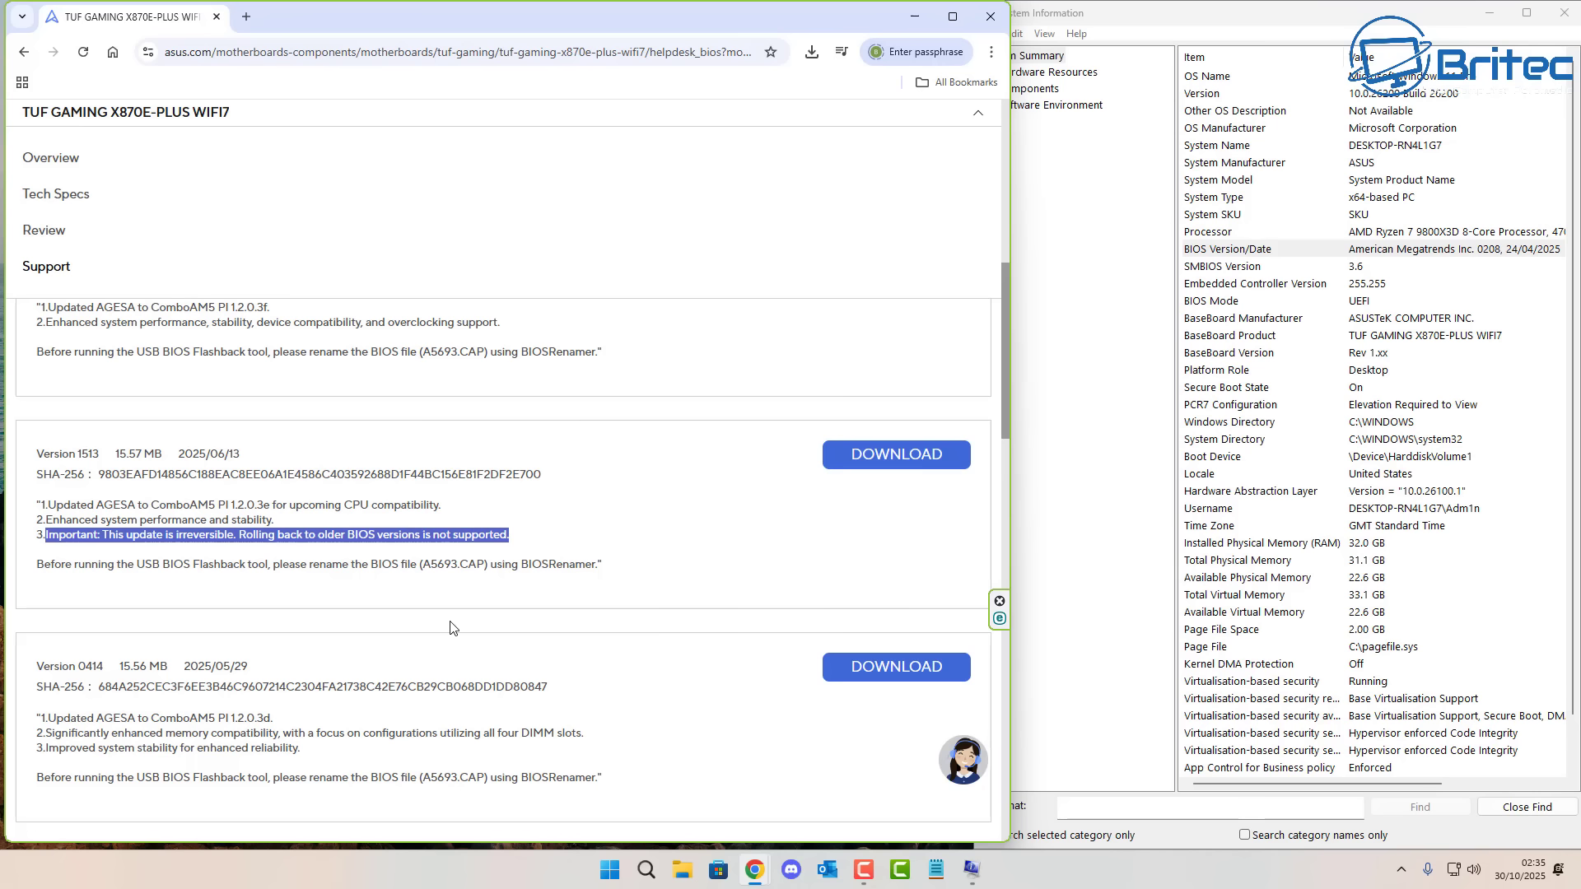
Highlight the 1605 enhanced performance note and the 1715 AGESA 1.2.0.3g update.
{"action": "scroll", "coordinate": [452, 619], "scroll_direction": "up", "scroll_amount": 2}
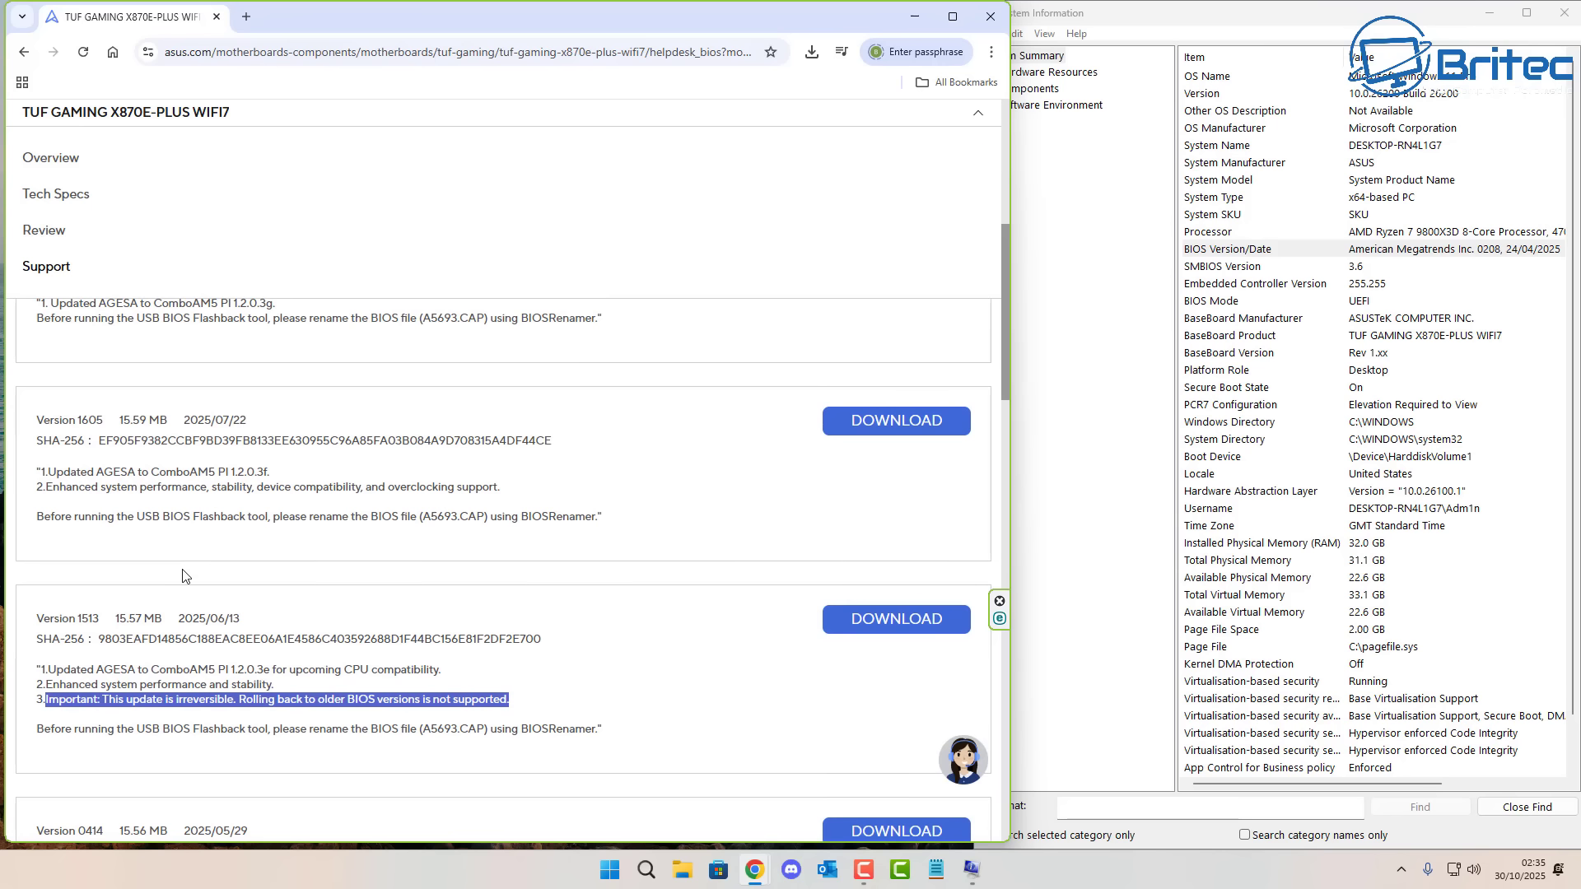
{"action": "left_click_drag", "start_coordinate": [511, 487], "coordinate": [45, 491]}
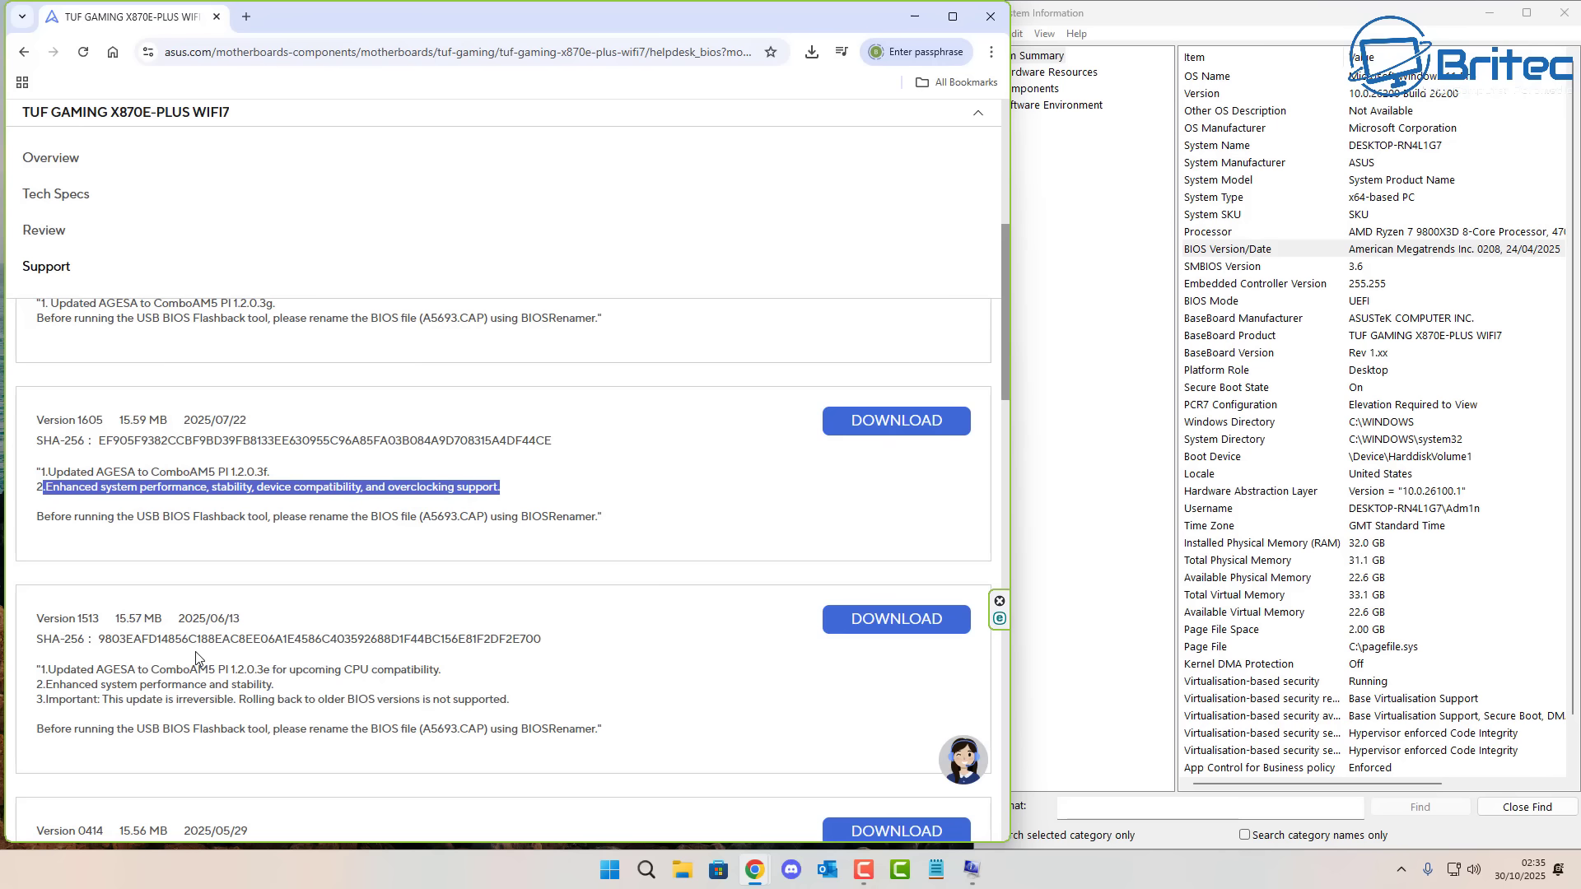
{"action": "scroll", "coordinate": [196, 659], "scroll_direction": "up", "scroll_amount": 2}
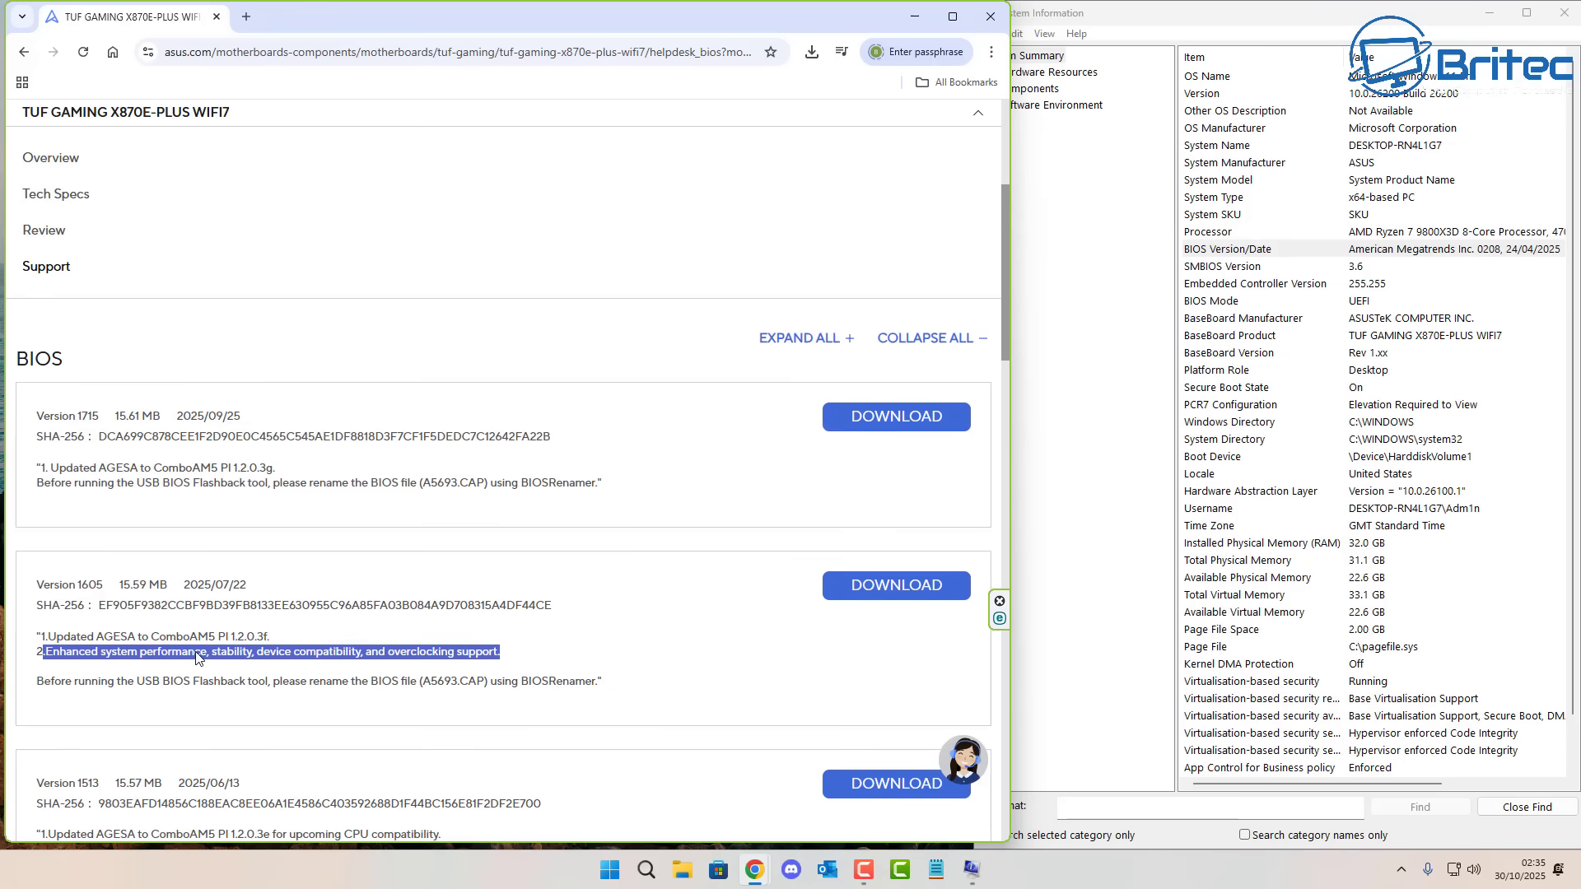
{"action": "left_click", "coordinate": [276, 473]}
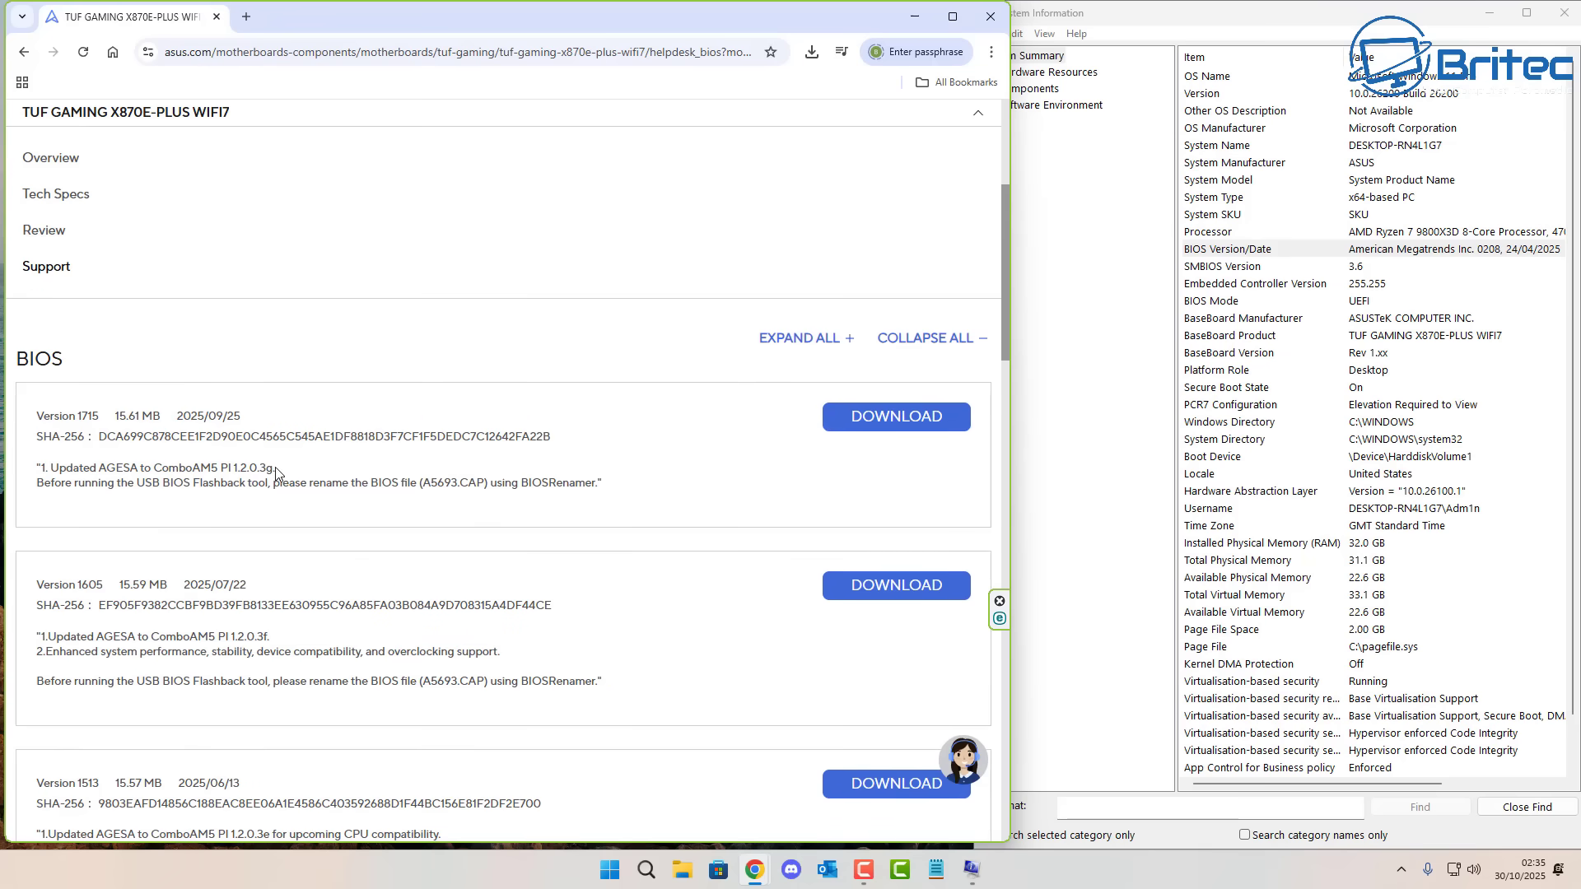
{"action": "left_click_drag", "start_coordinate": [276, 473], "coordinate": [52, 471]}
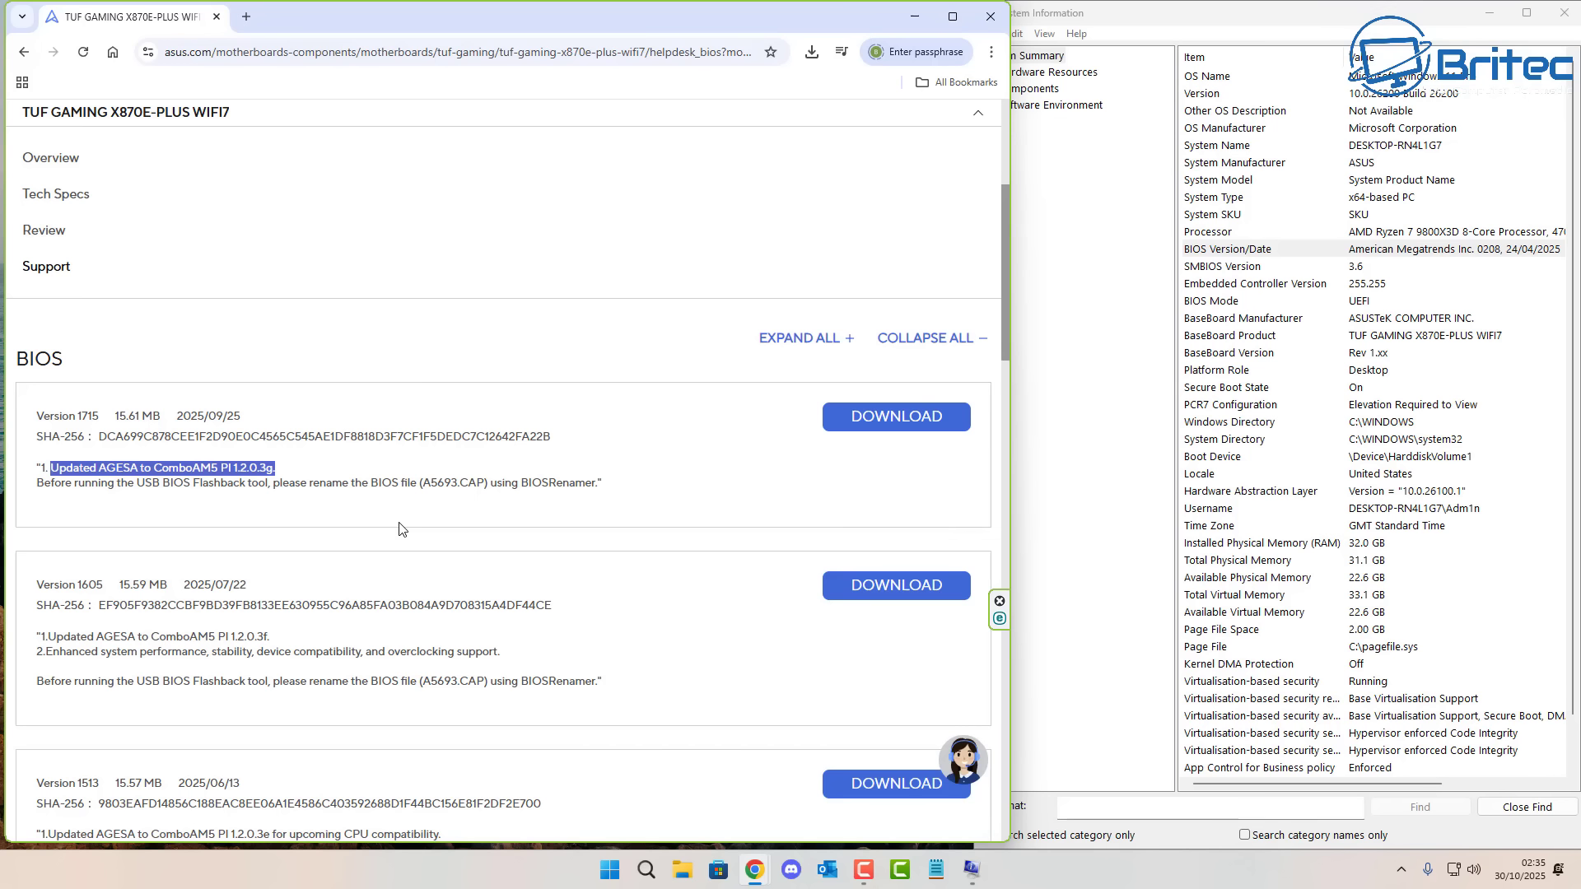
Review the 9100 PRO S.M.A.R.T. readings (100% life, 49–57°C, 942 GB written), then close HWiNFO64.
{"action": "scroll", "coordinate": [322, 680], "scroll_direction": "down", "scroll_amount": 9}
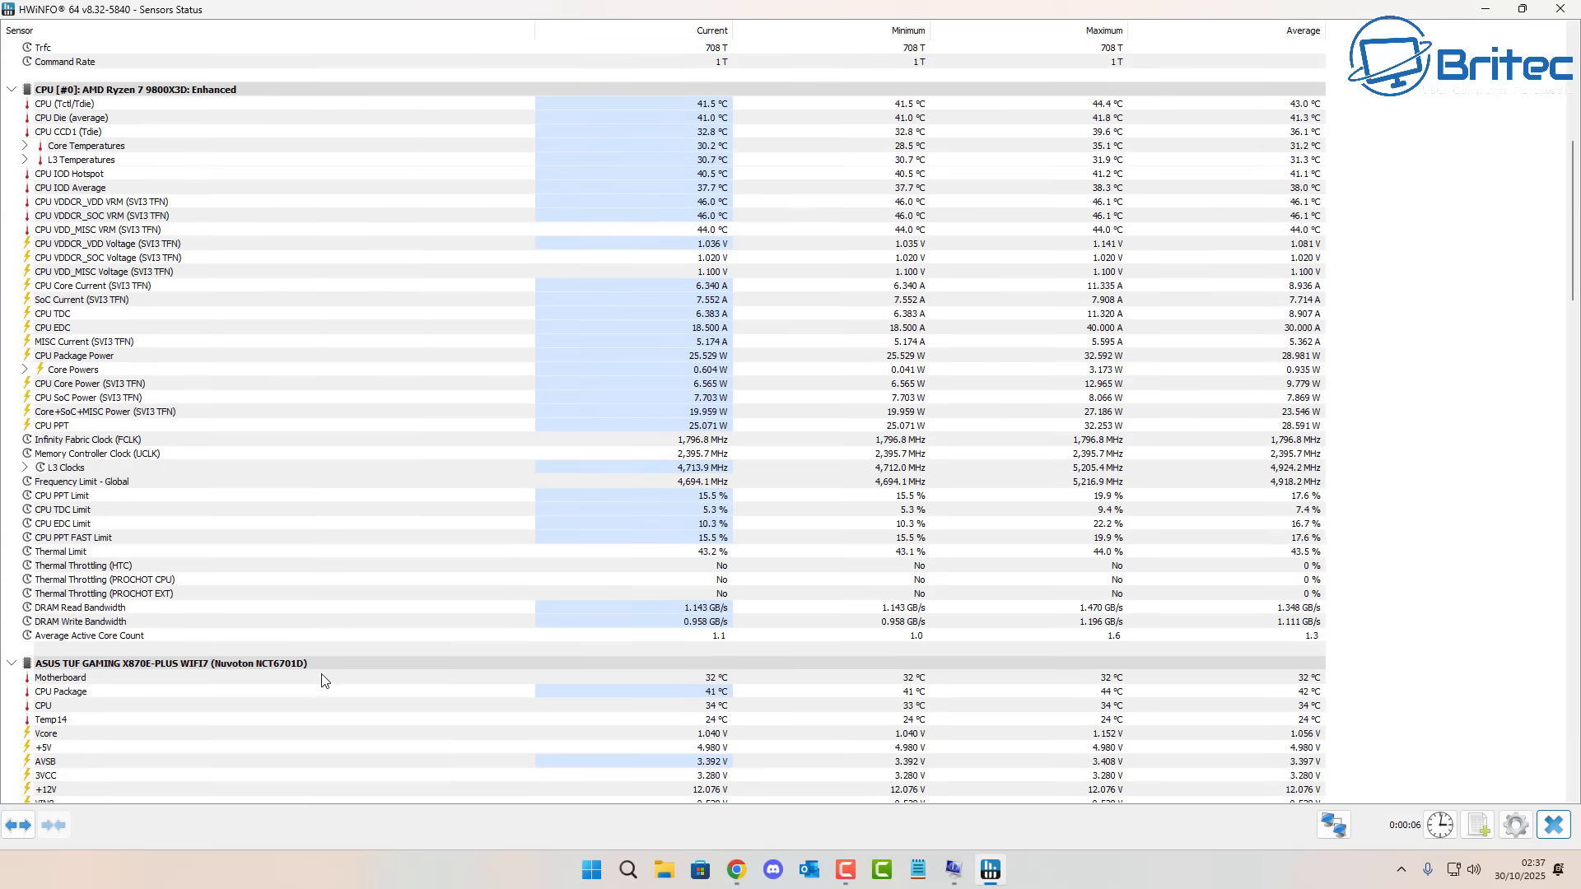
{"action": "scroll", "coordinate": [322, 680], "scroll_direction": "down", "scroll_amount": 11}
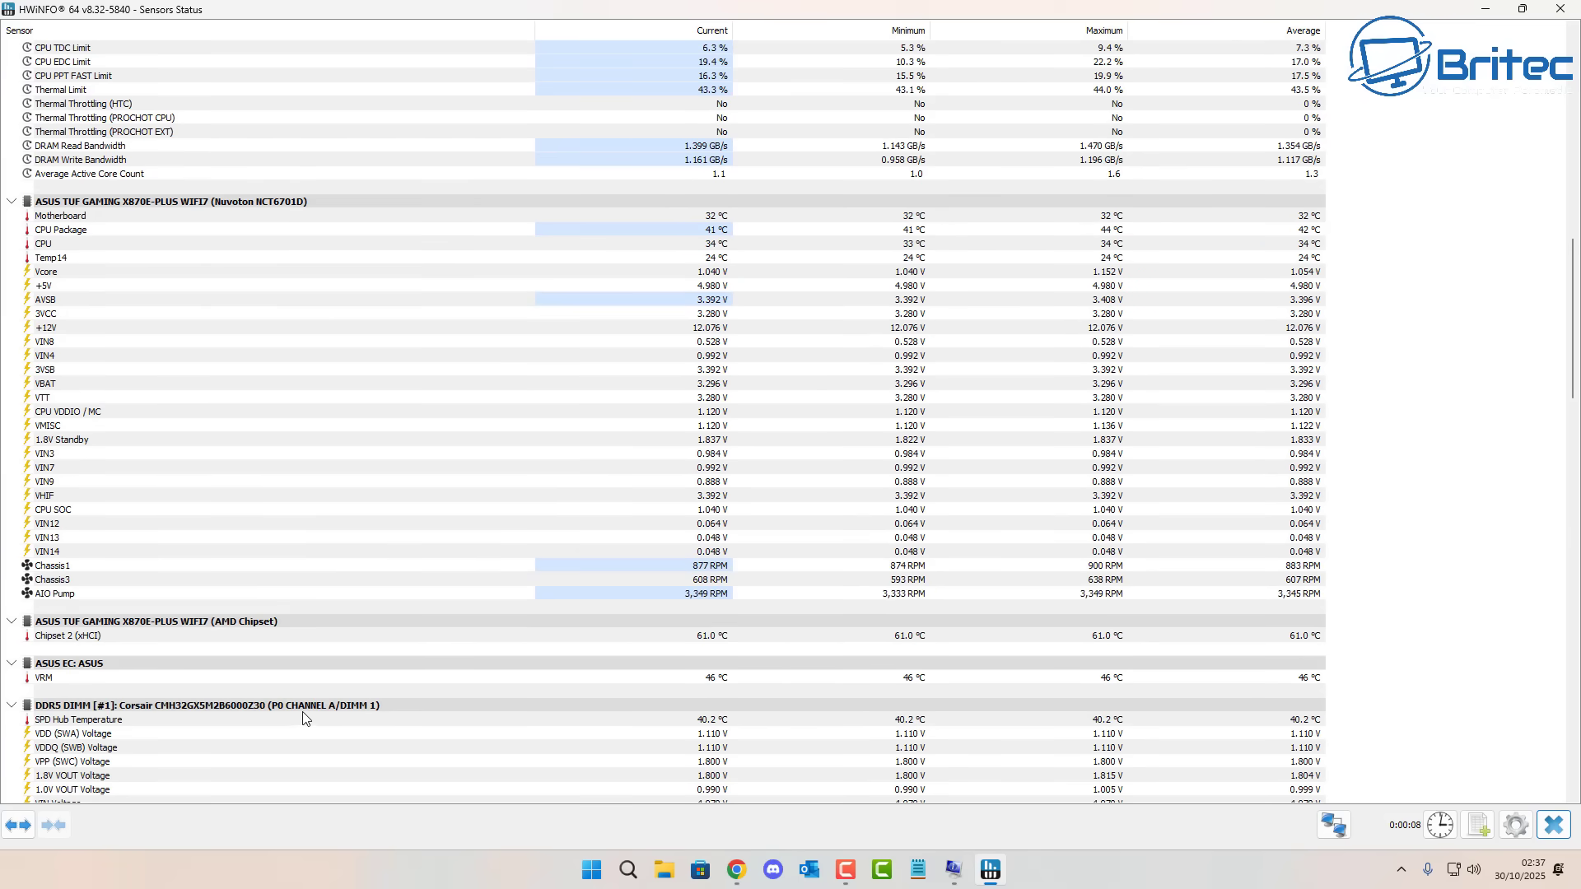
{"action": "mouse_move", "coordinate": [297, 724]}
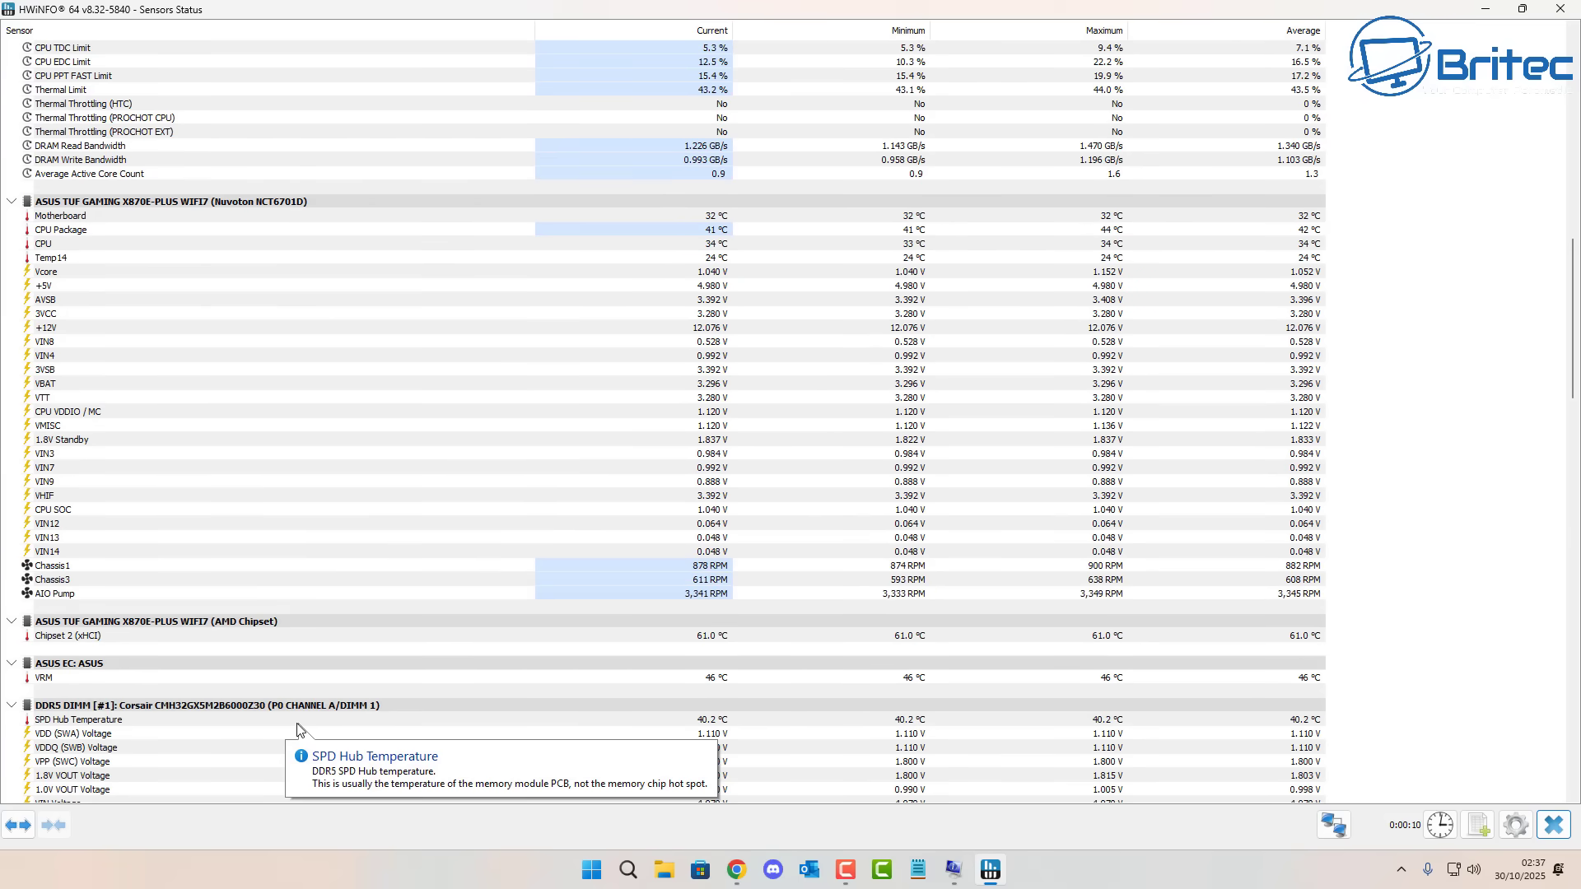
{"action": "scroll", "coordinate": [297, 724], "scroll_direction": "down", "scroll_amount": 5}
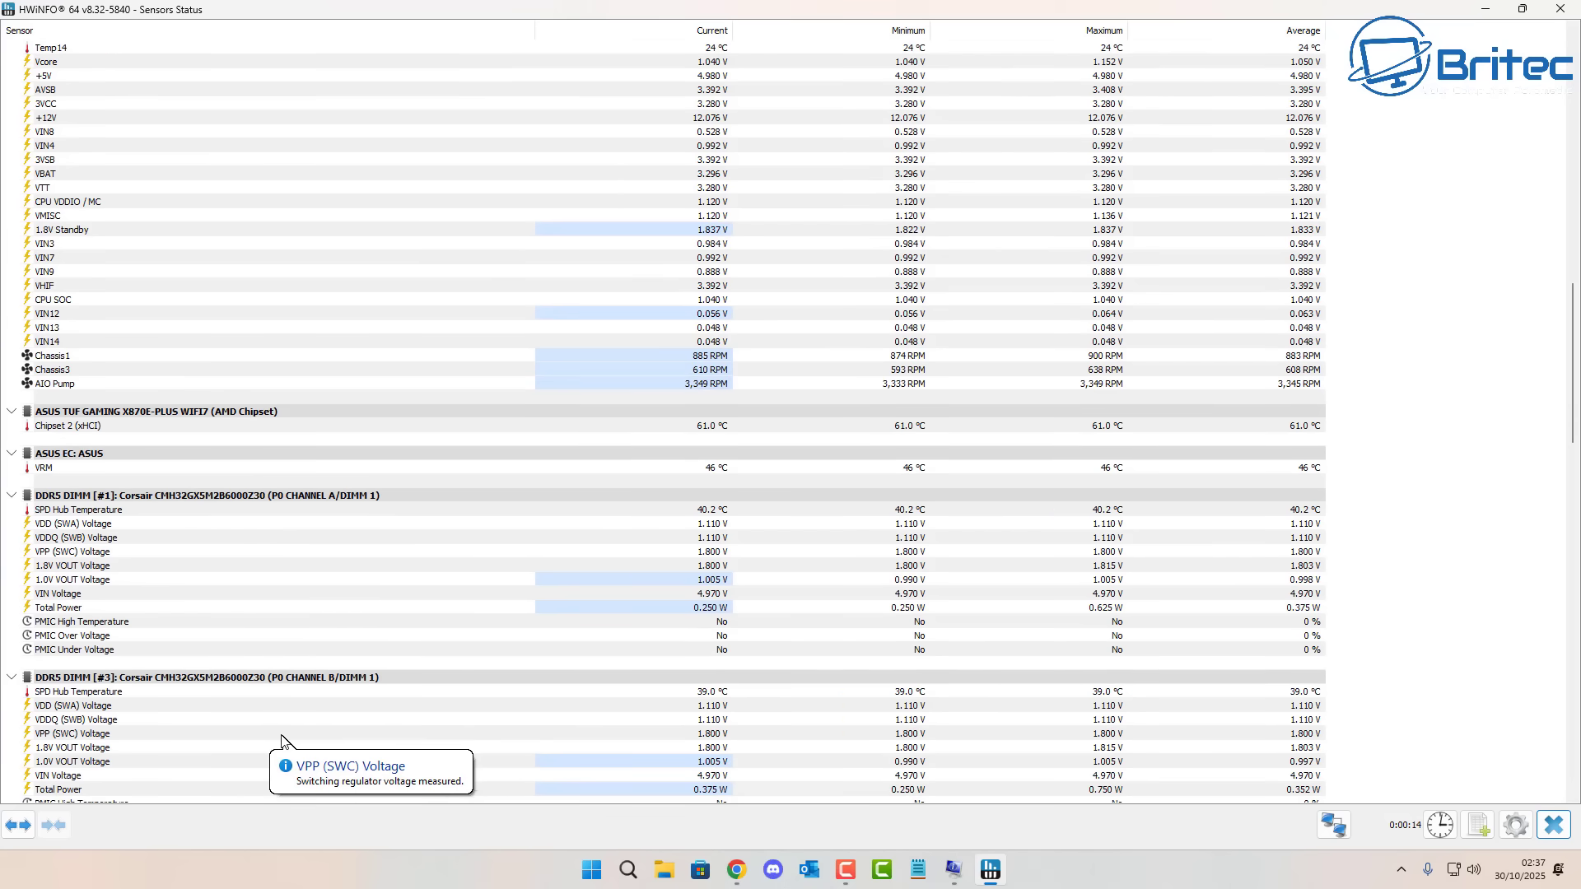
{"action": "scroll", "coordinate": [281, 739], "scroll_direction": "down", "scroll_amount": 8}
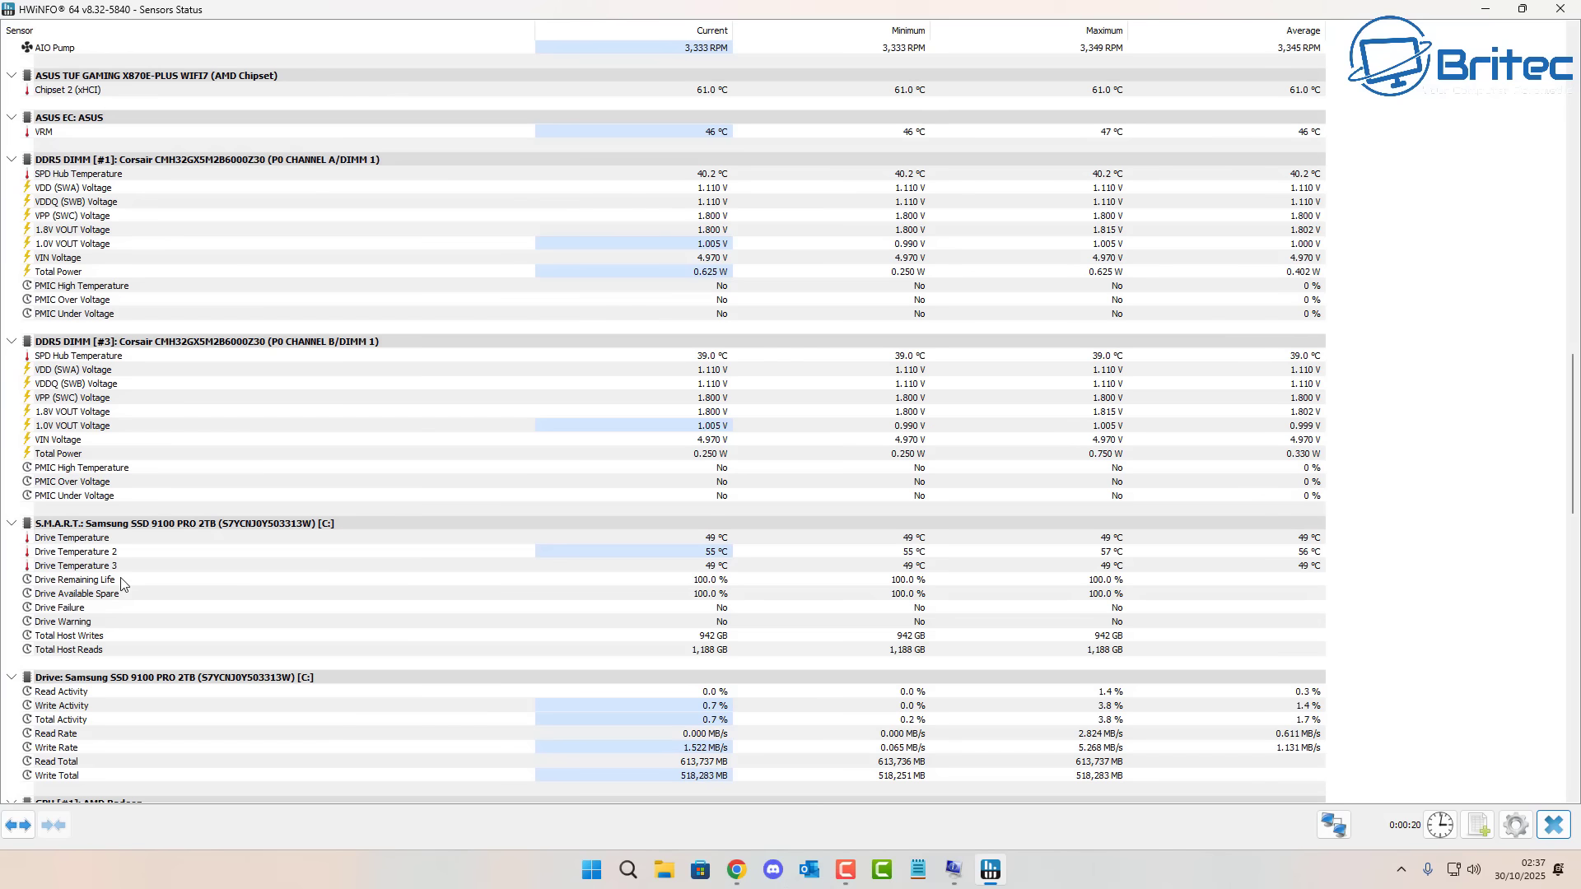
{"action": "mouse_move", "coordinate": [170, 528]}
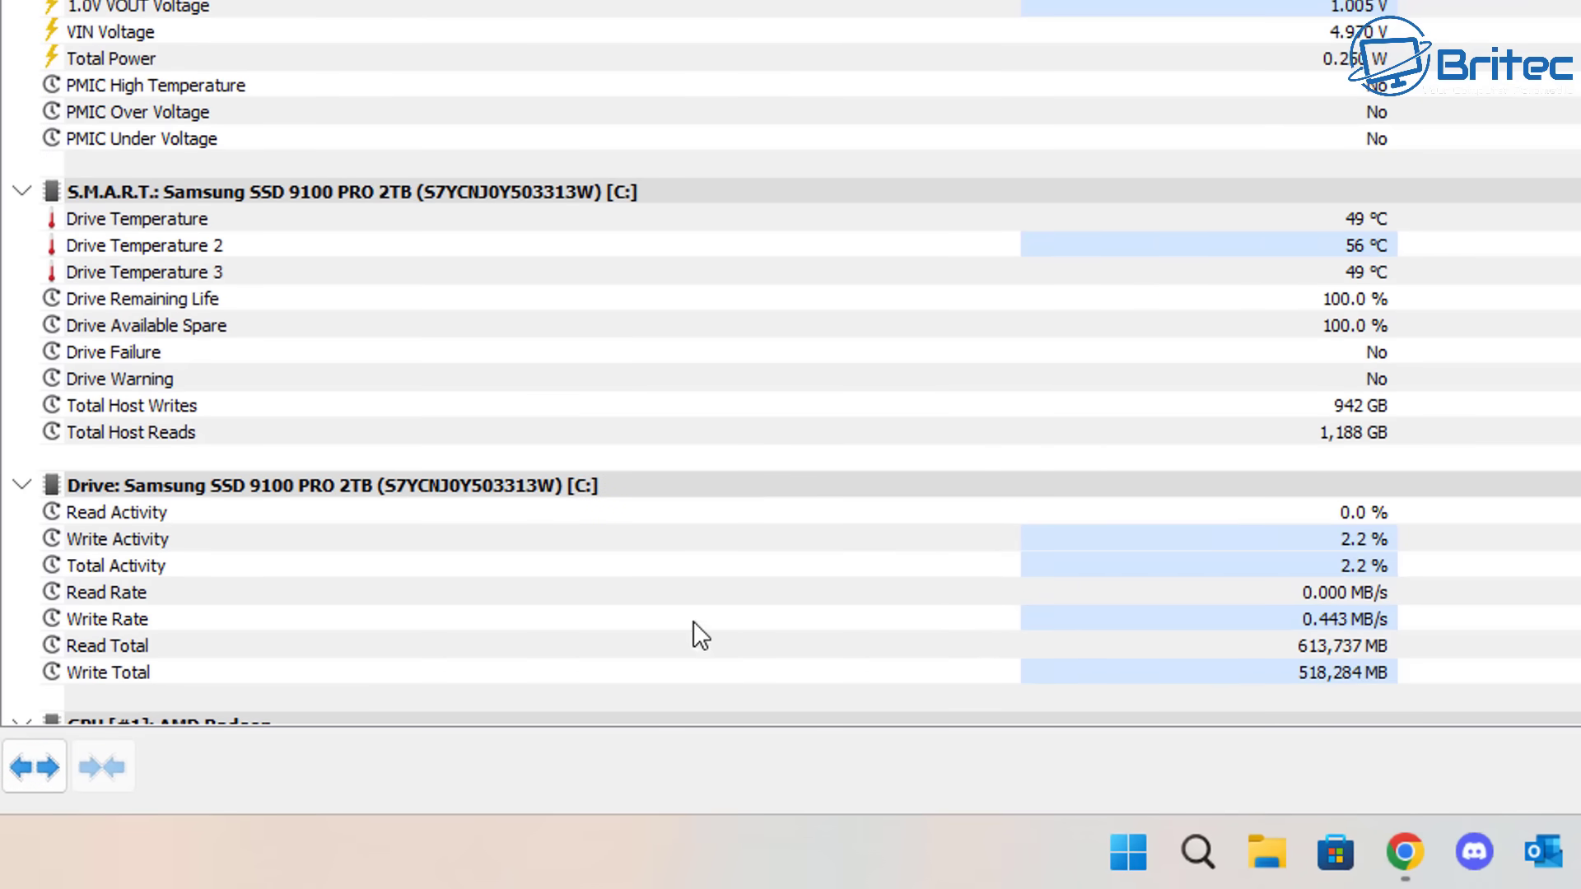
{"action": "mouse_move", "coordinate": [677, 632]}
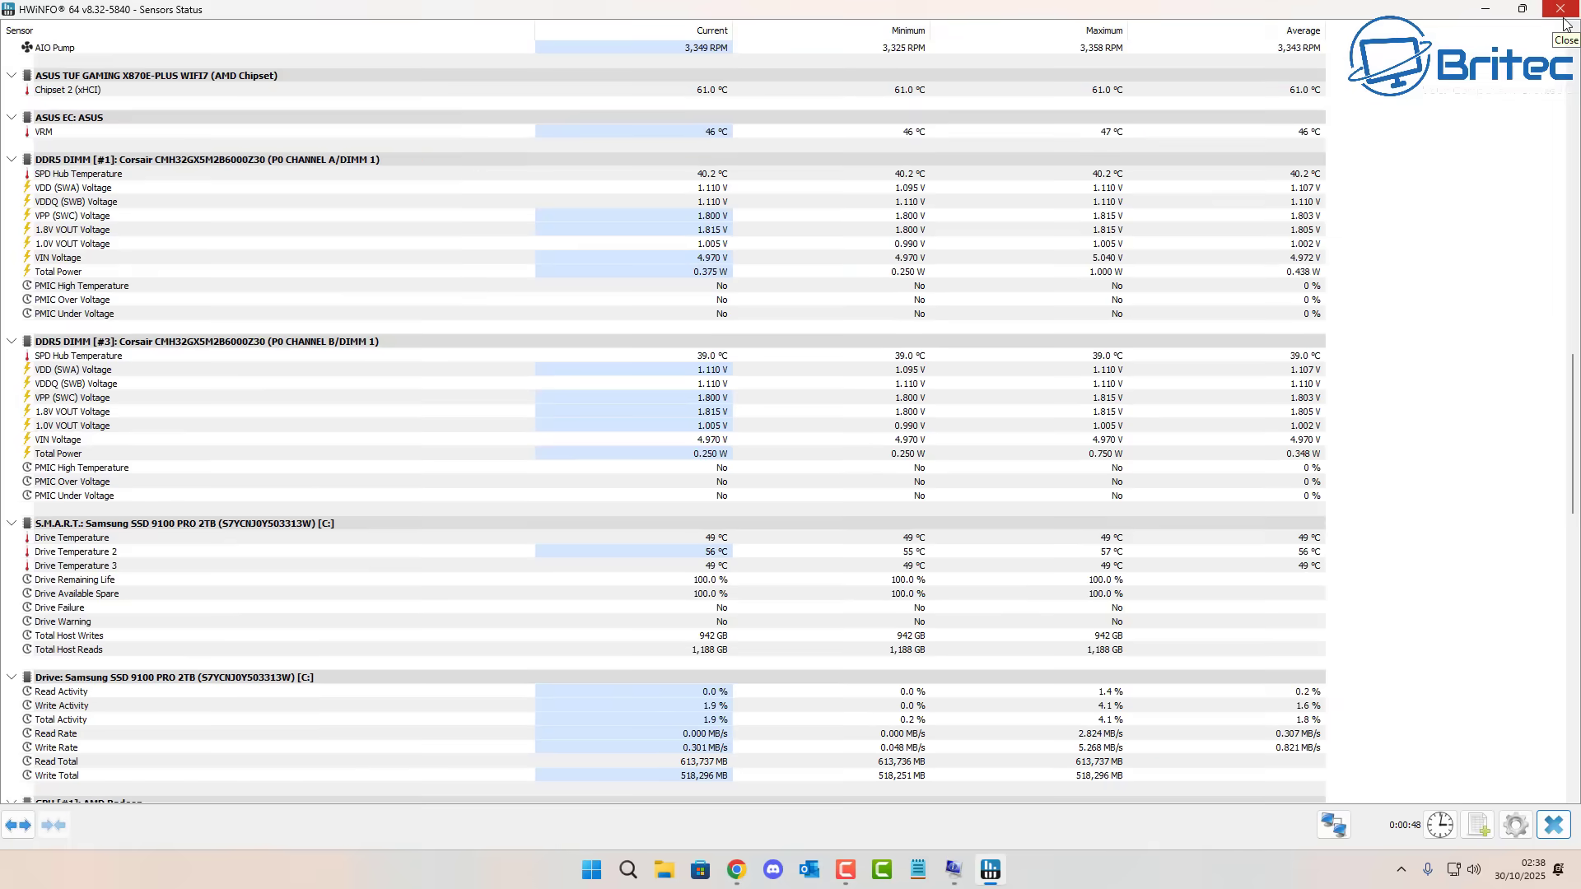
{"action": "left_click", "coordinate": [1562, 15]}
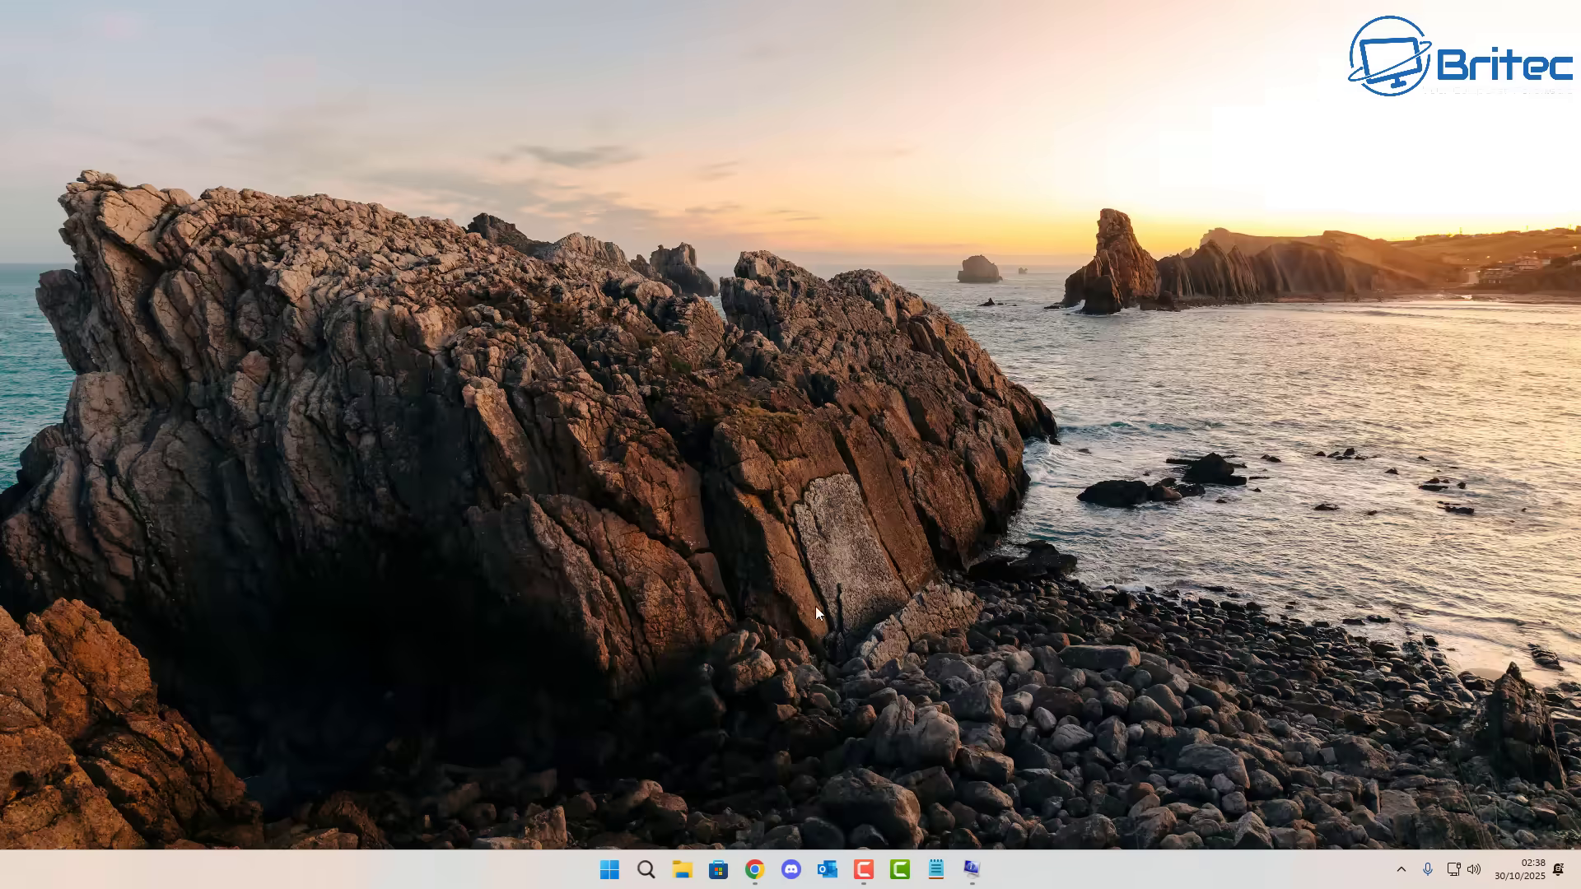